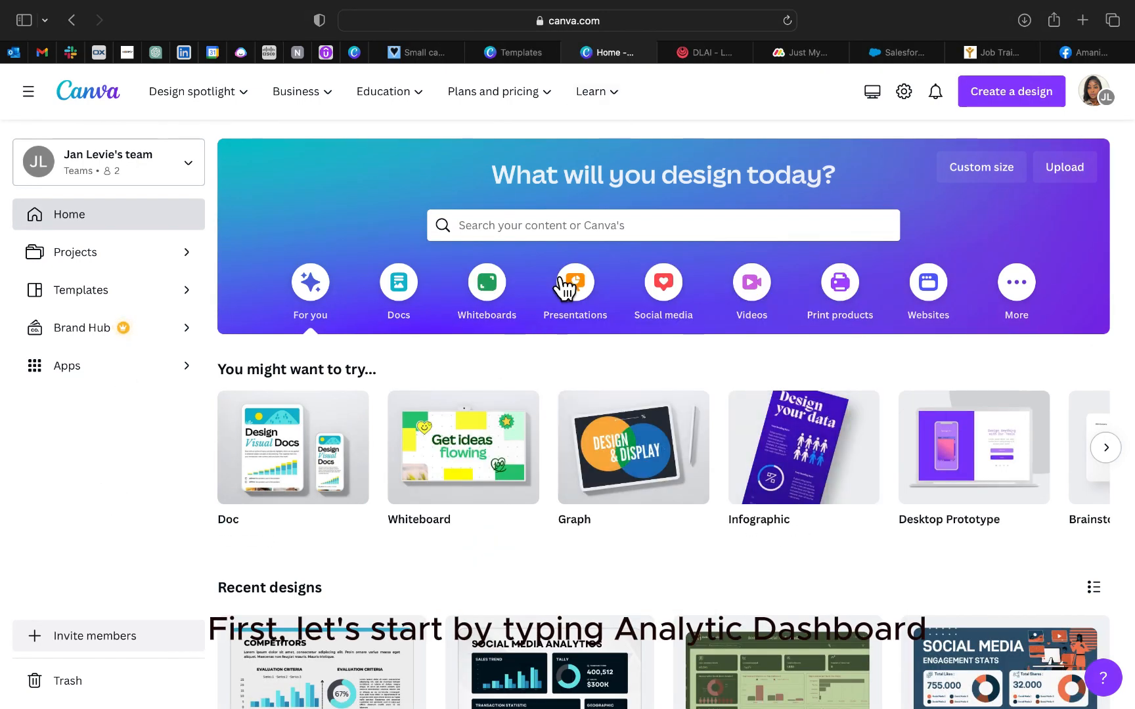
# Step: Search the template library for "analytic dashboard"
pyautogui.click(577, 226)
pyautogui.write('a')
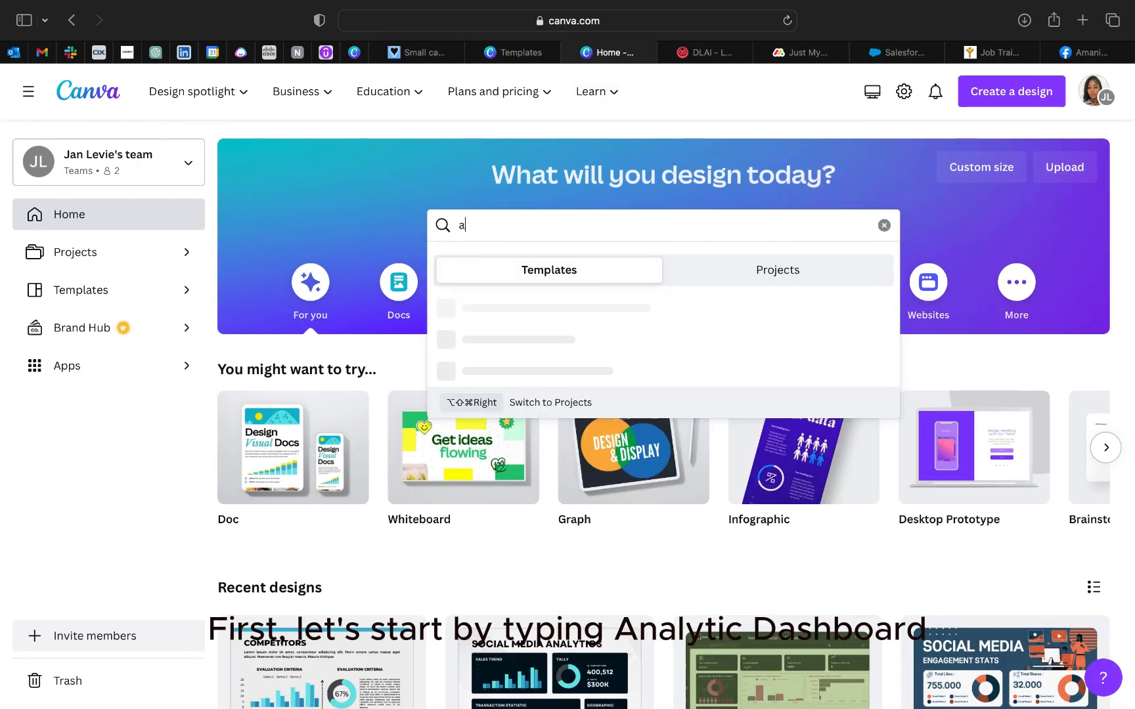
pyautogui.write('nalytic dashboard')
pyautogui.press('Return')
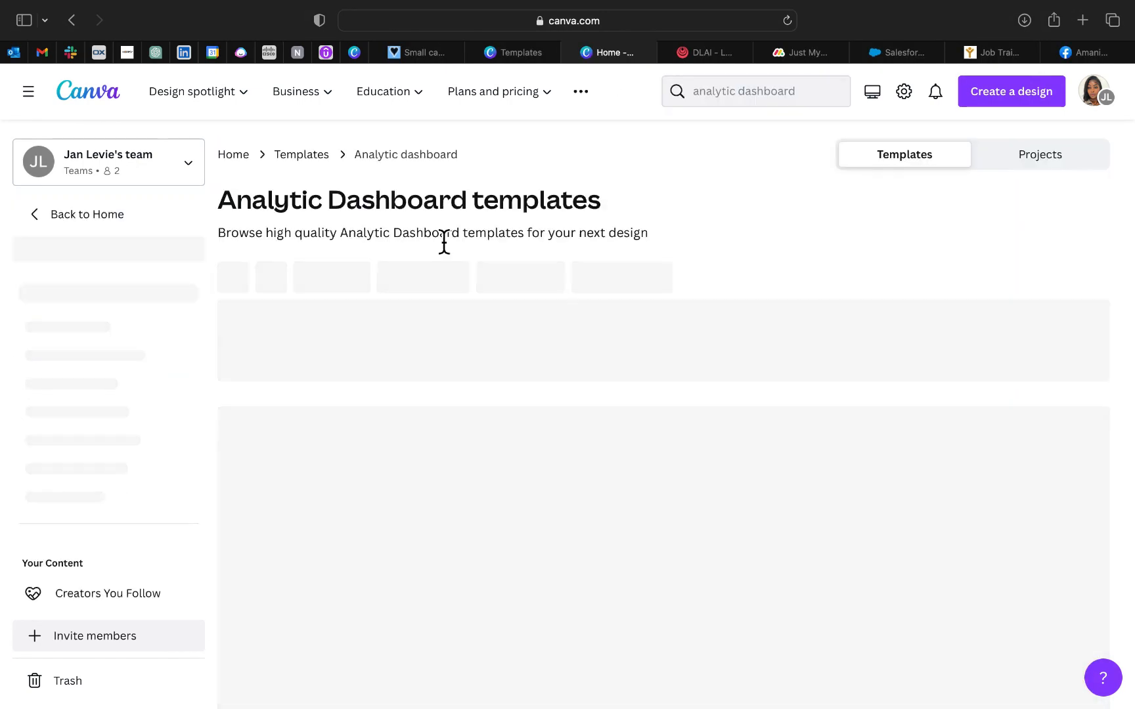
# Step: Browse the dashboard templates and open the Blue and Gray Simple Competitors Analytic Graph template for customizing
pyautogui.scroll(-10, 543, 375)
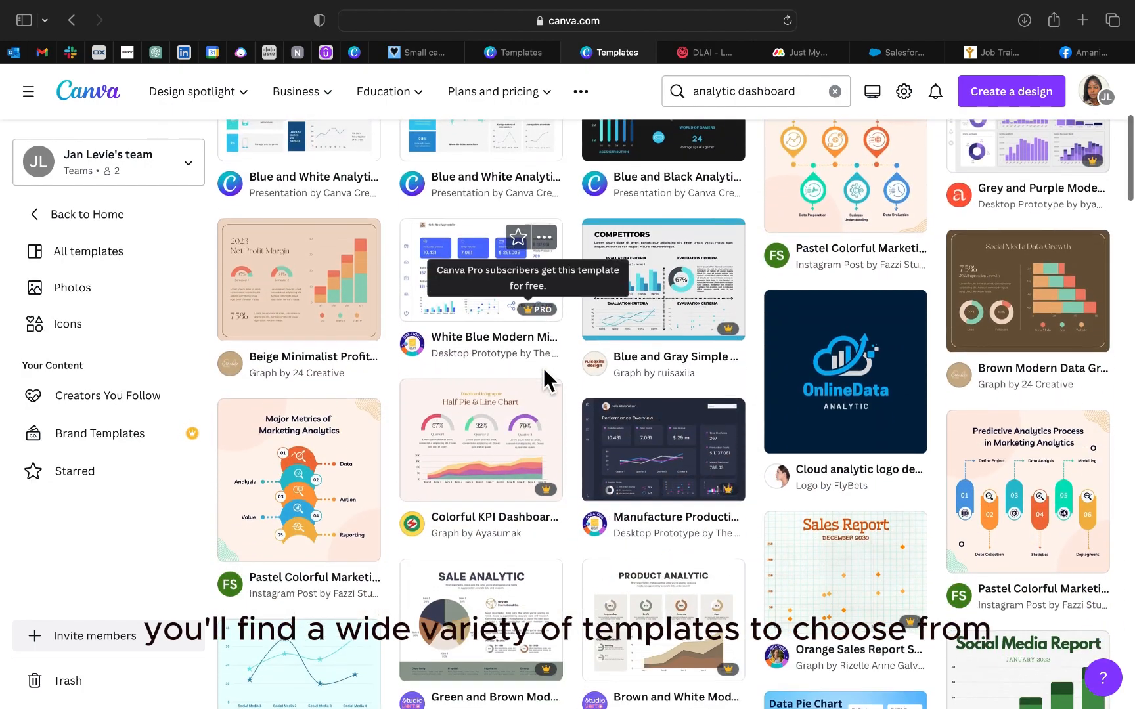
pyautogui.scroll(10, 544, 368)
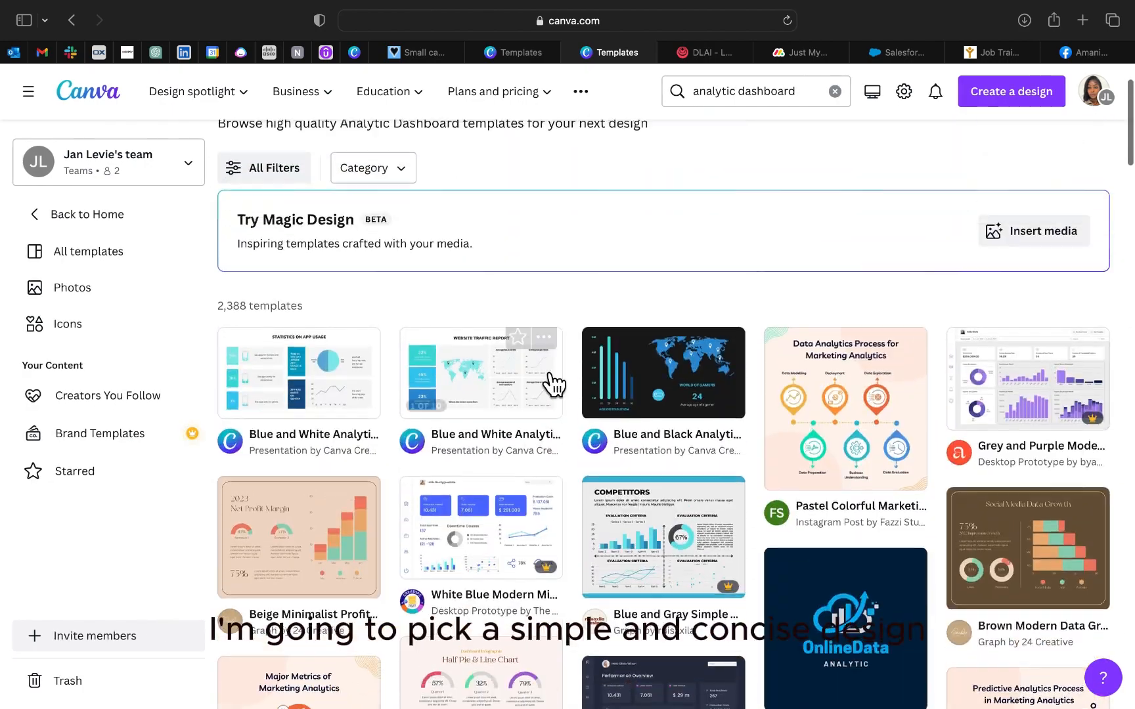
pyautogui.scroll(1, 550, 377)
pyautogui.click(659, 558)
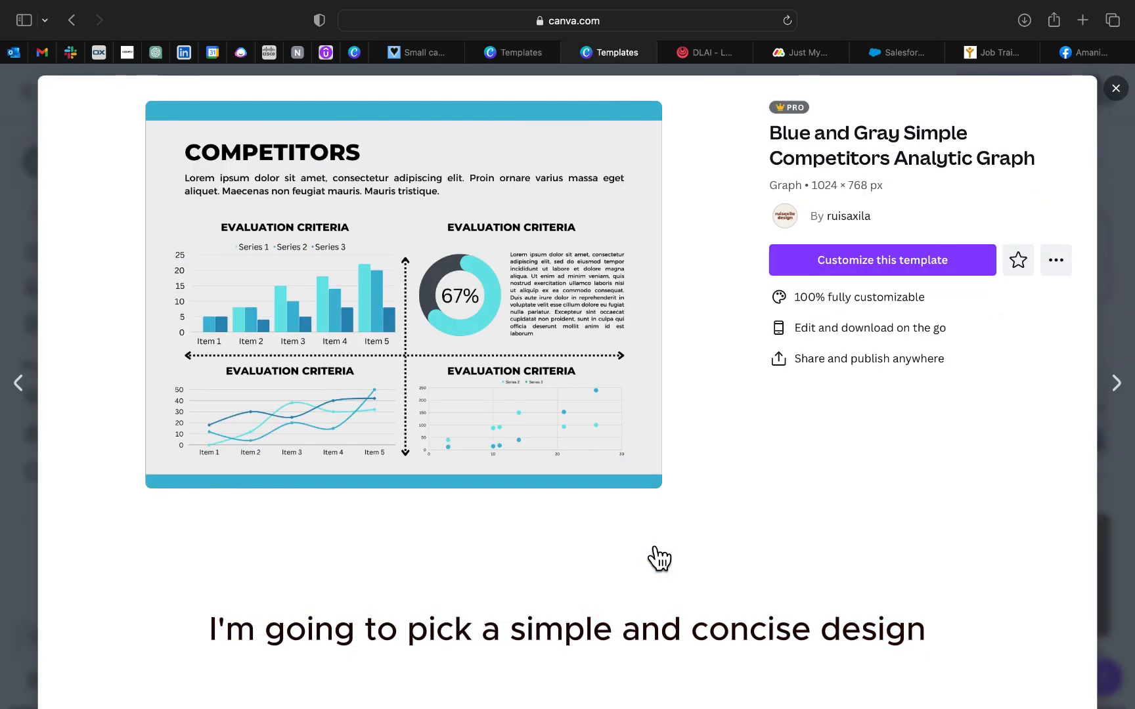
pyautogui.click(894, 260)
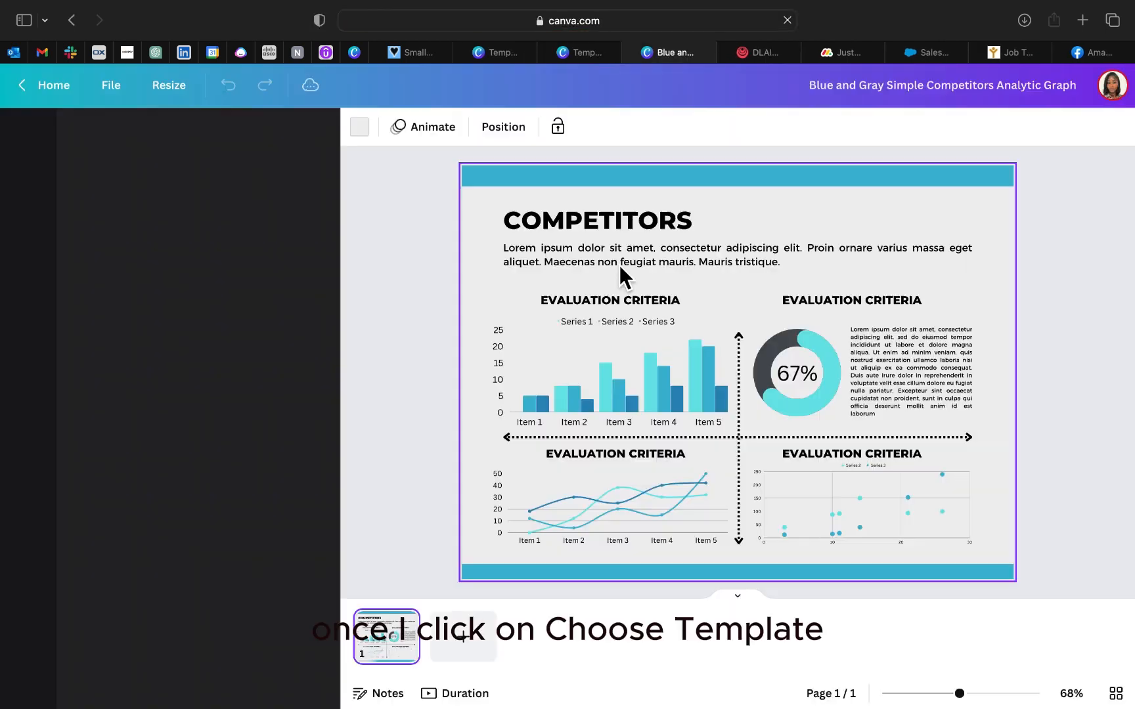
# Step: Replace the COMPETITORS title with LINKEDIN ANALYTIC DASHBOARD and widen its text box so it fits on one line
pyautogui.click(620, 223)
pyautogui.click(621, 223)
pyautogui.click(622, 230)
pyautogui.write('LINKEDIN')
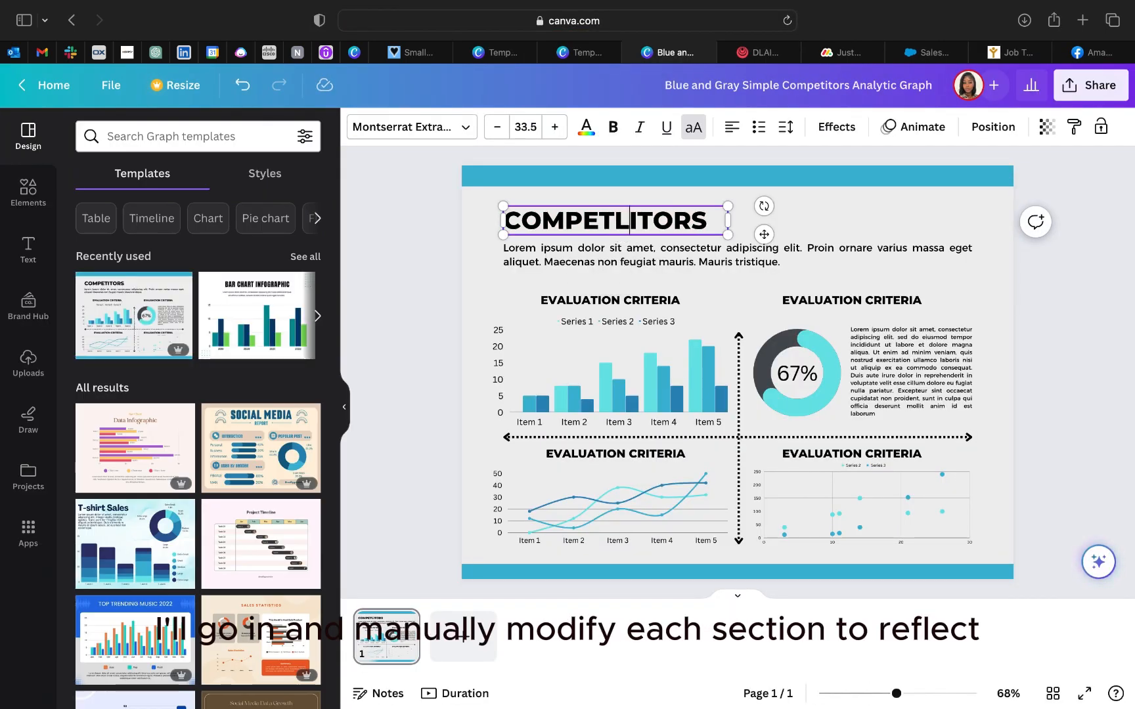
pyautogui.doubleClick(595, 230)
pyautogui.write('LINKEDI')
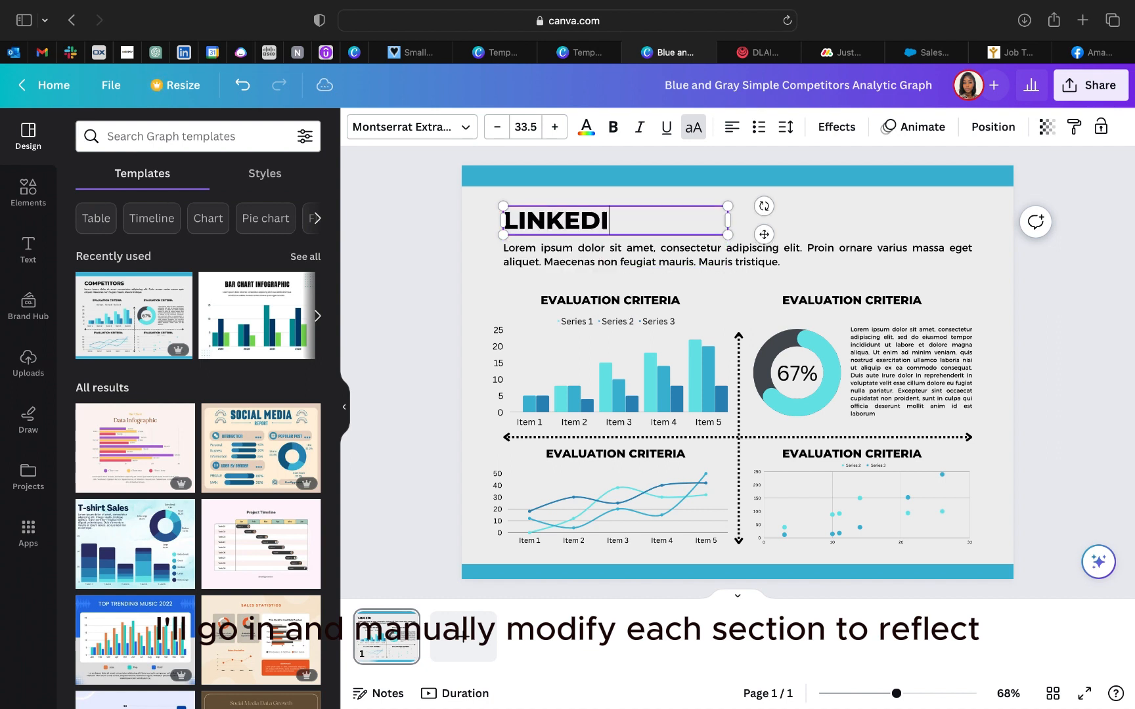
pyautogui.write('N ANALYTIC DASHBOARD')
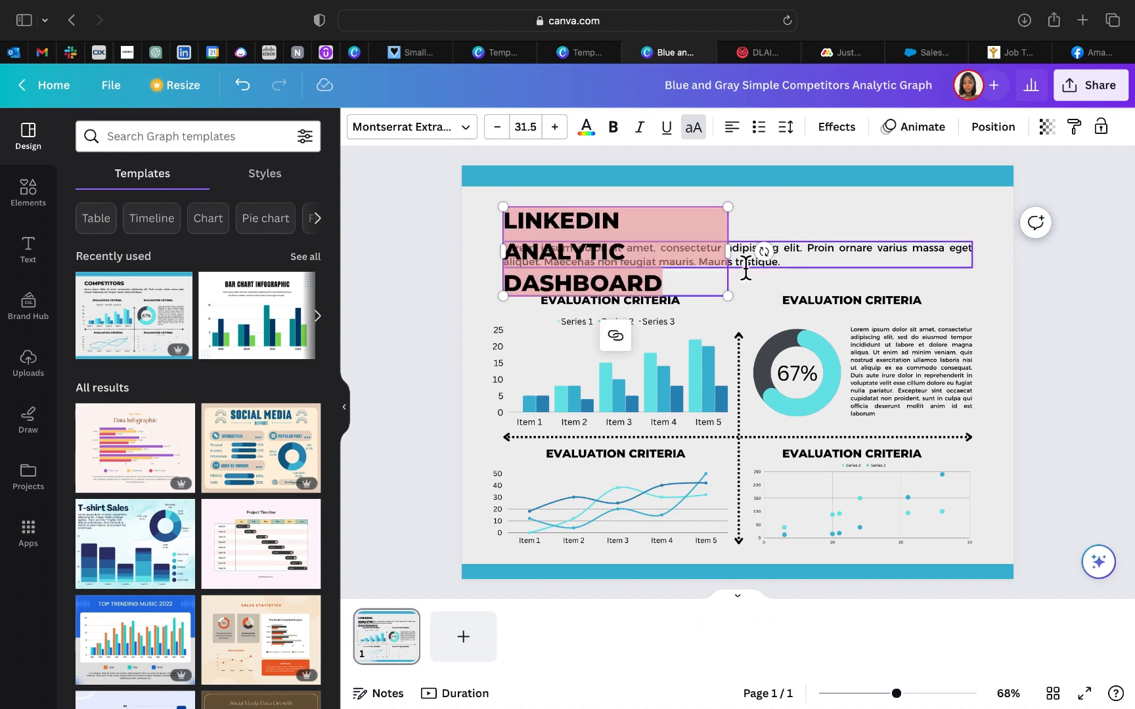
pyautogui.moveTo(727, 251); pyautogui.dragTo(953, 230)
# Step: Delete the lorem ipsum paragraph under the title and rename the bar chart's heading to IMPRESSIONS
pyautogui.click(663, 269)
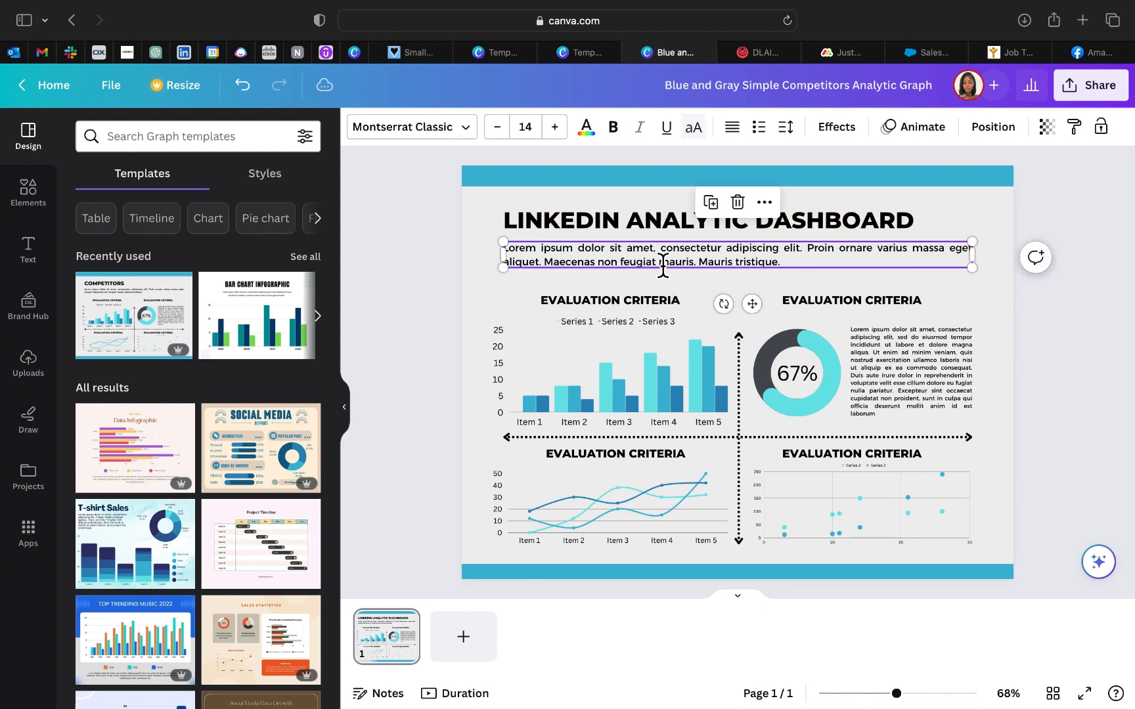
pyautogui.click(662, 266)
pyautogui.press('BackSpace')
pyautogui.doubleClick(649, 300)
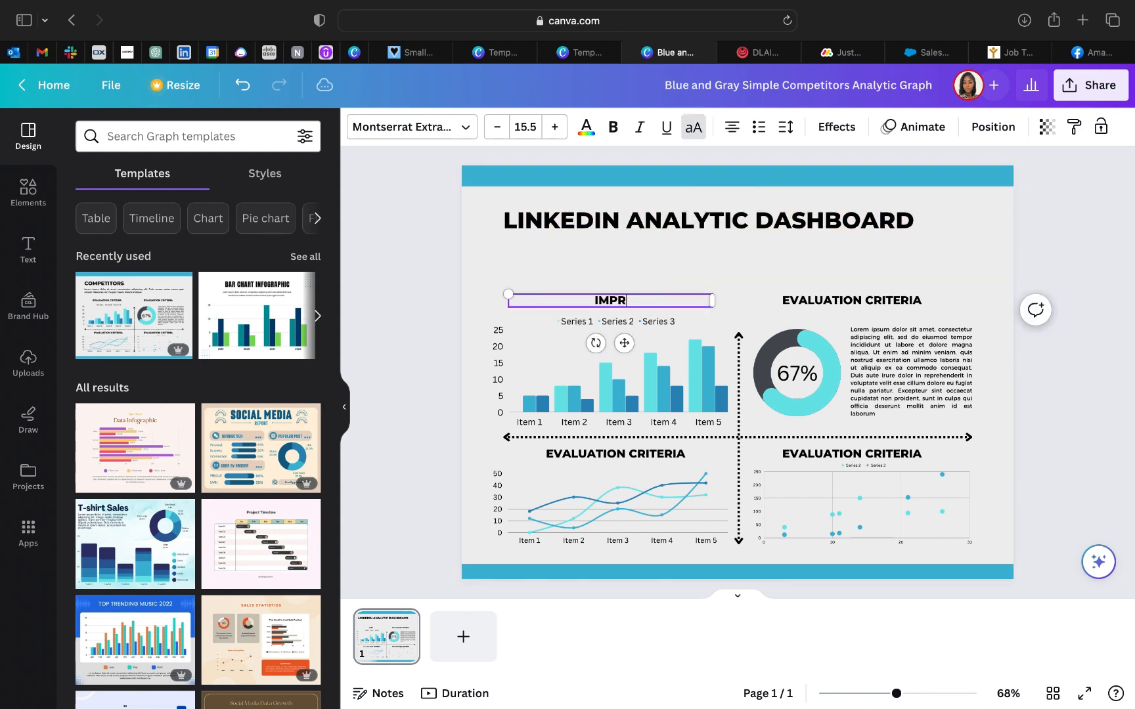
pyautogui.click(700, 310)
# Step: Duplicate the IMPRESSIONS heading, place the copy centred under the title and change its text to 28 DAY REPORT
pyautogui.click(679, 302)
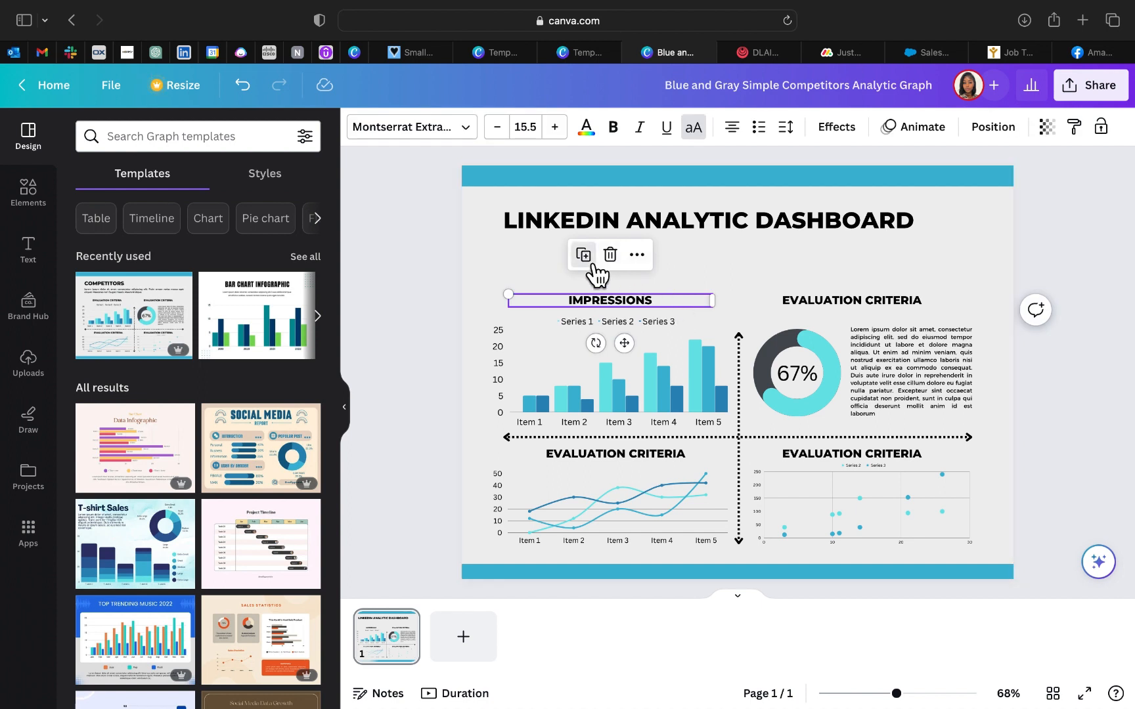
pyautogui.click(588, 259)
pyautogui.moveTo(673, 307); pyautogui.dragTo(775, 245)
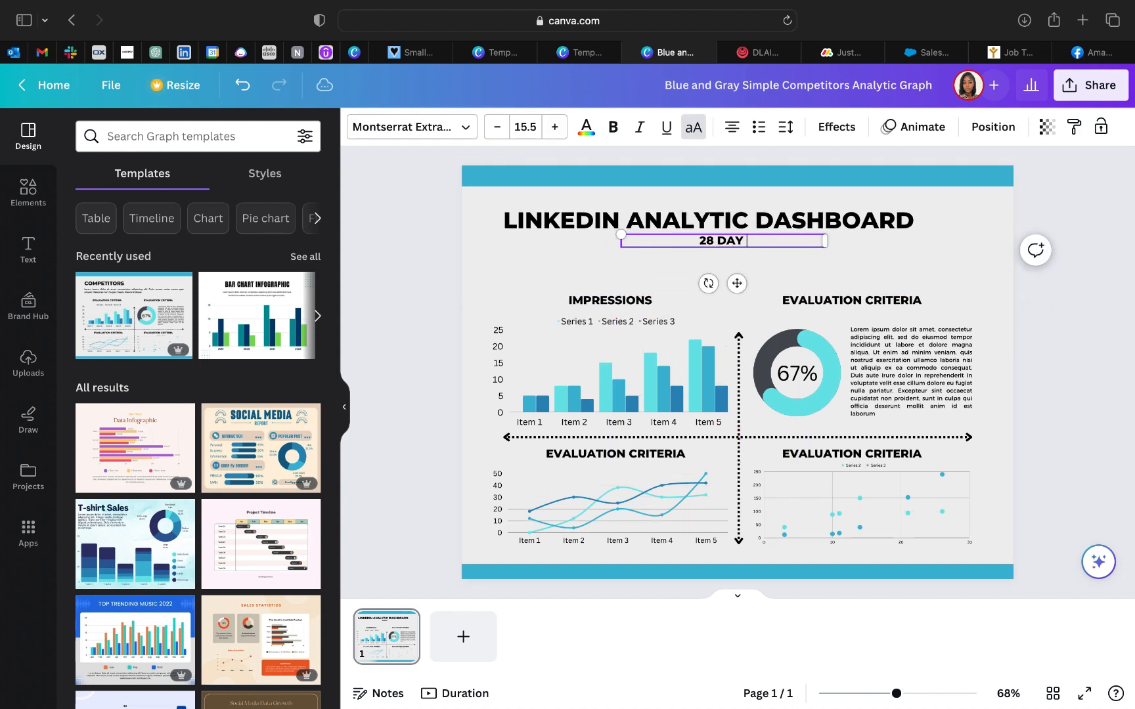
# Step: Rename the line chart's heading TOTAL FOLLOWERS and the donut chart's heading AUDIENCE, and begin the scatter chart's heading with TOP PERFO
pyautogui.click(862, 459)
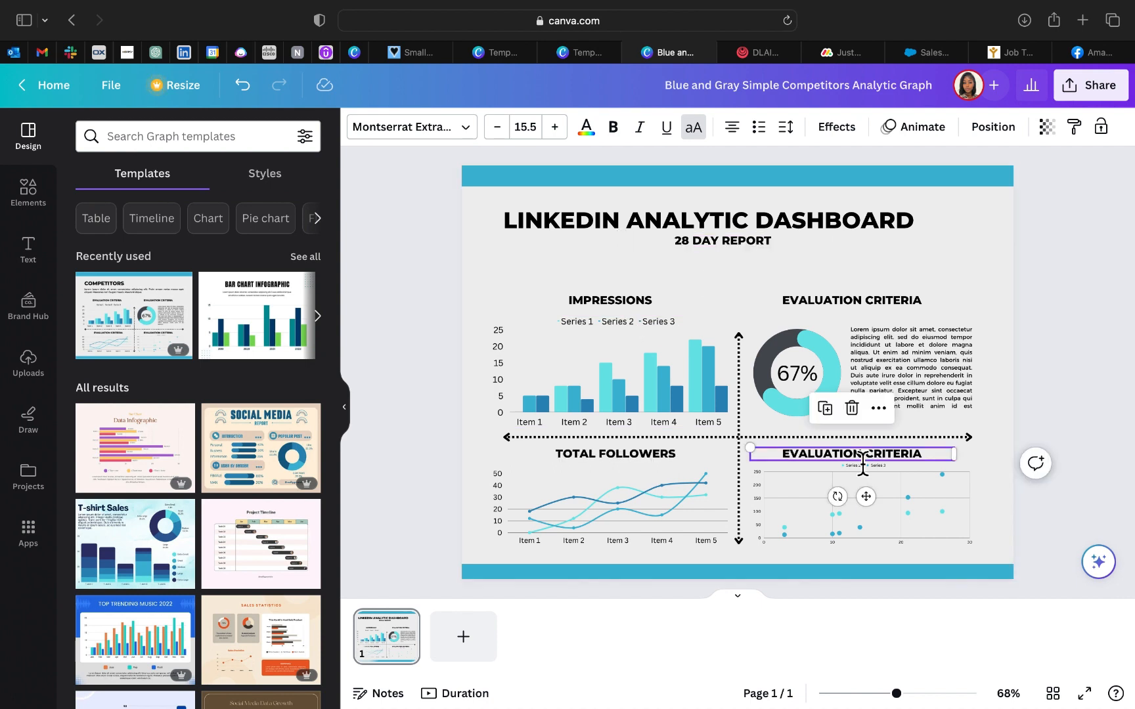
pyautogui.click(813, 461)
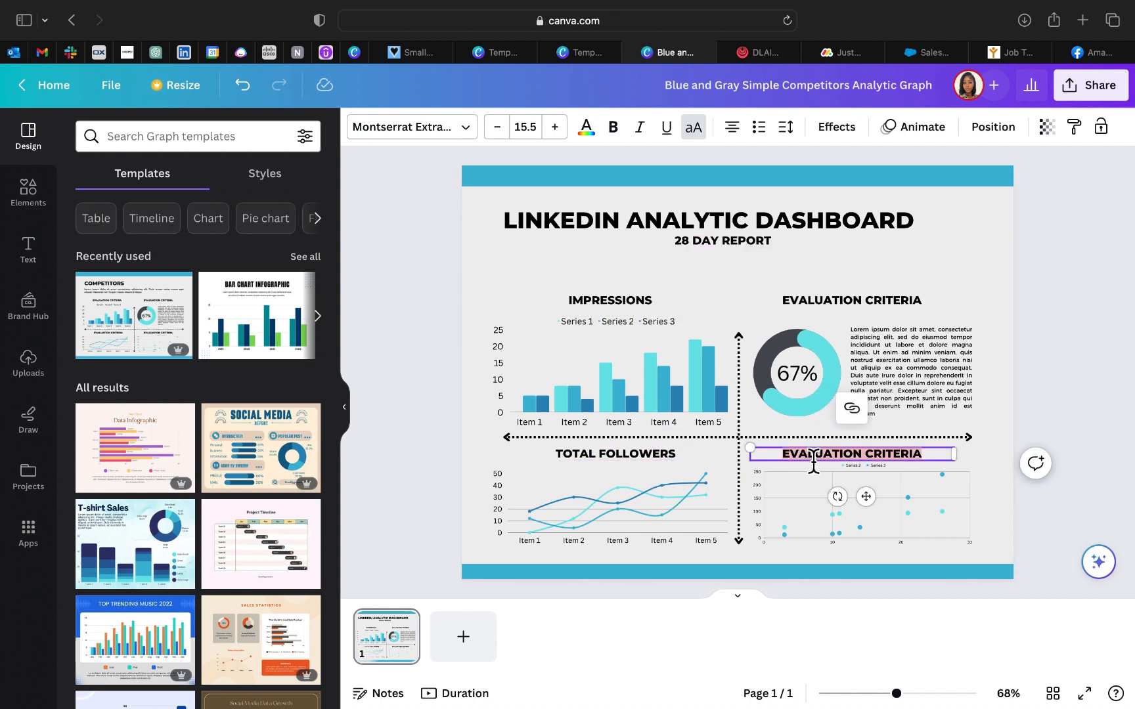
pyautogui.doubleClick(865, 304)
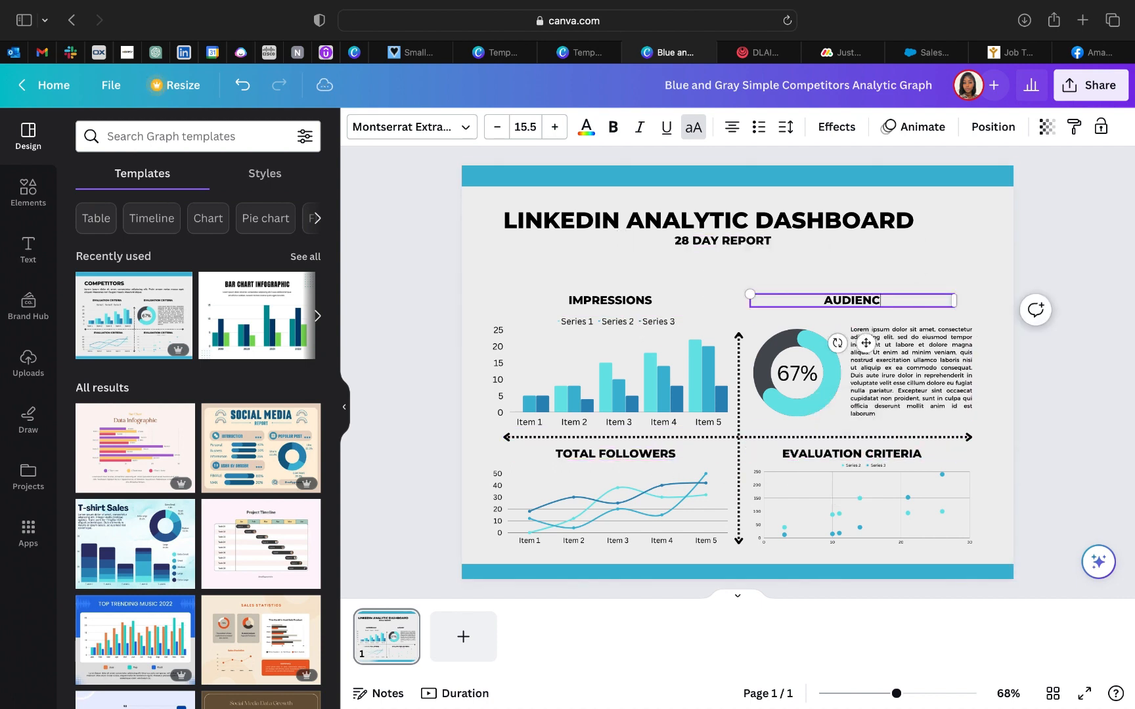
pyautogui.doubleClick(883, 457)
pyautogui.write('TOP PERFO')
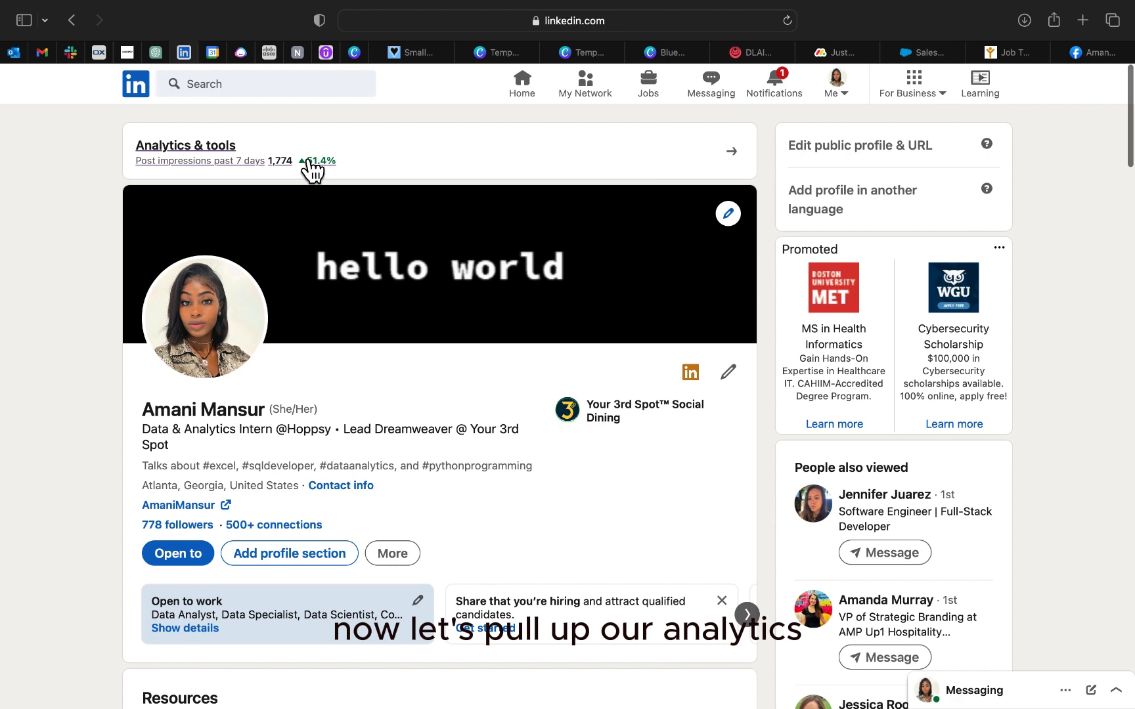
# Step: Switch to the LinkedIn profile, open the post impressions analytics and view the content performance for the past 28 days
pyautogui.click(312, 170)
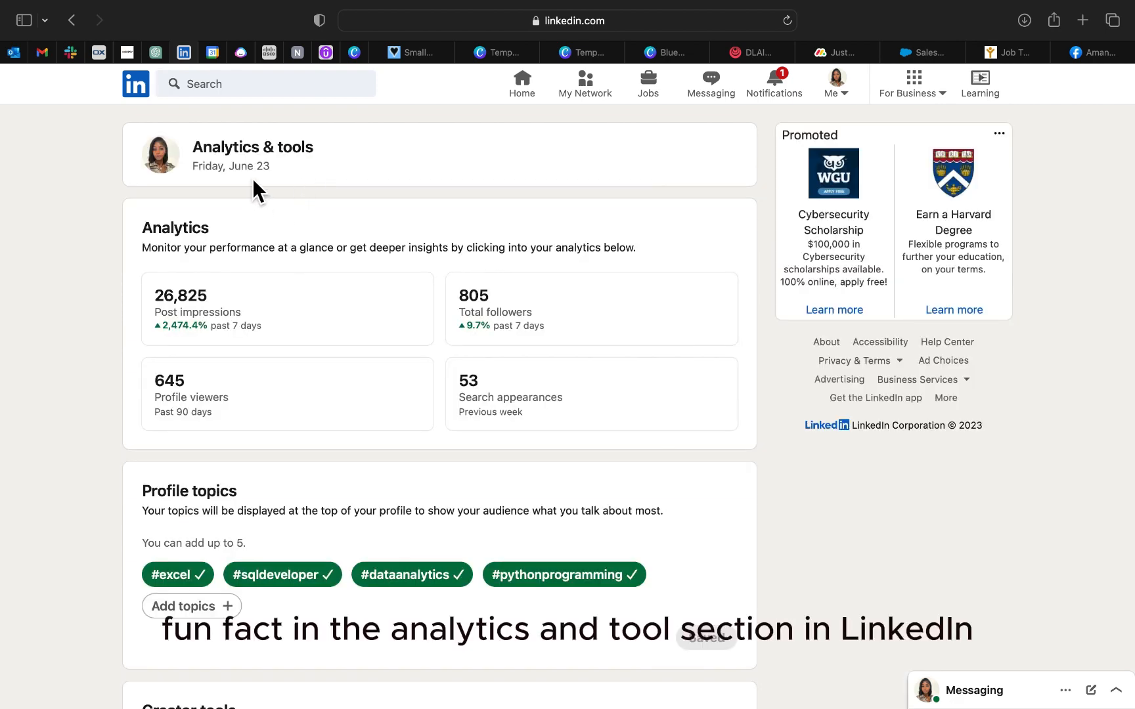
pyautogui.click(264, 315)
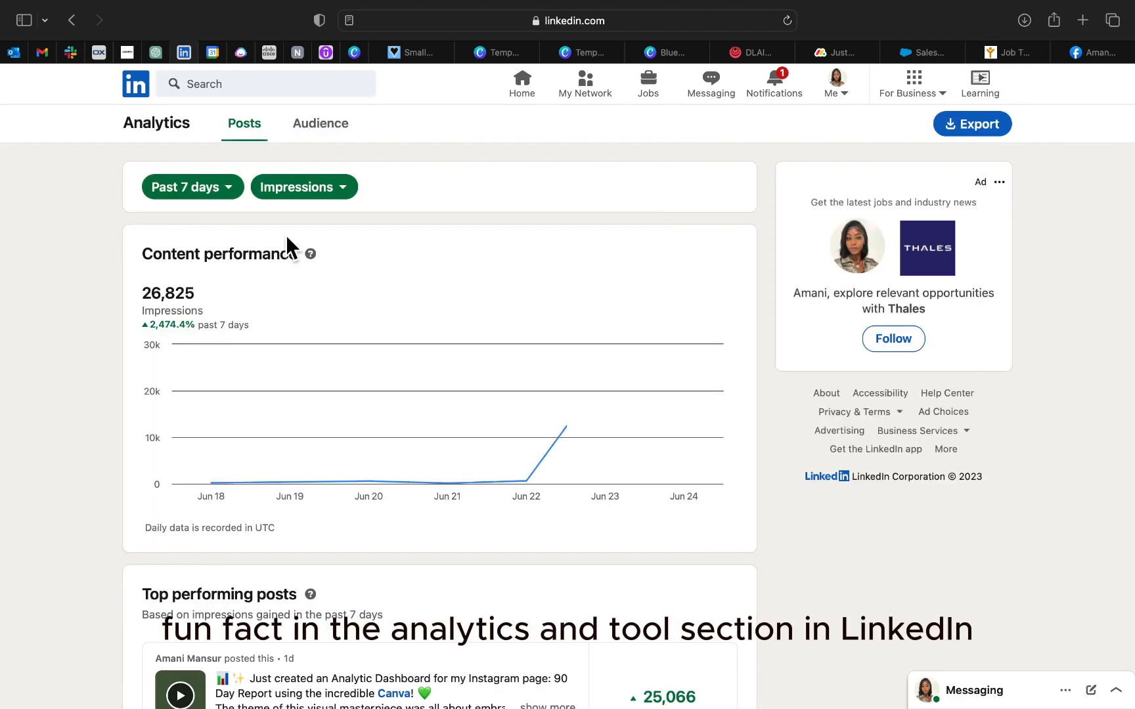
pyautogui.click(227, 192)
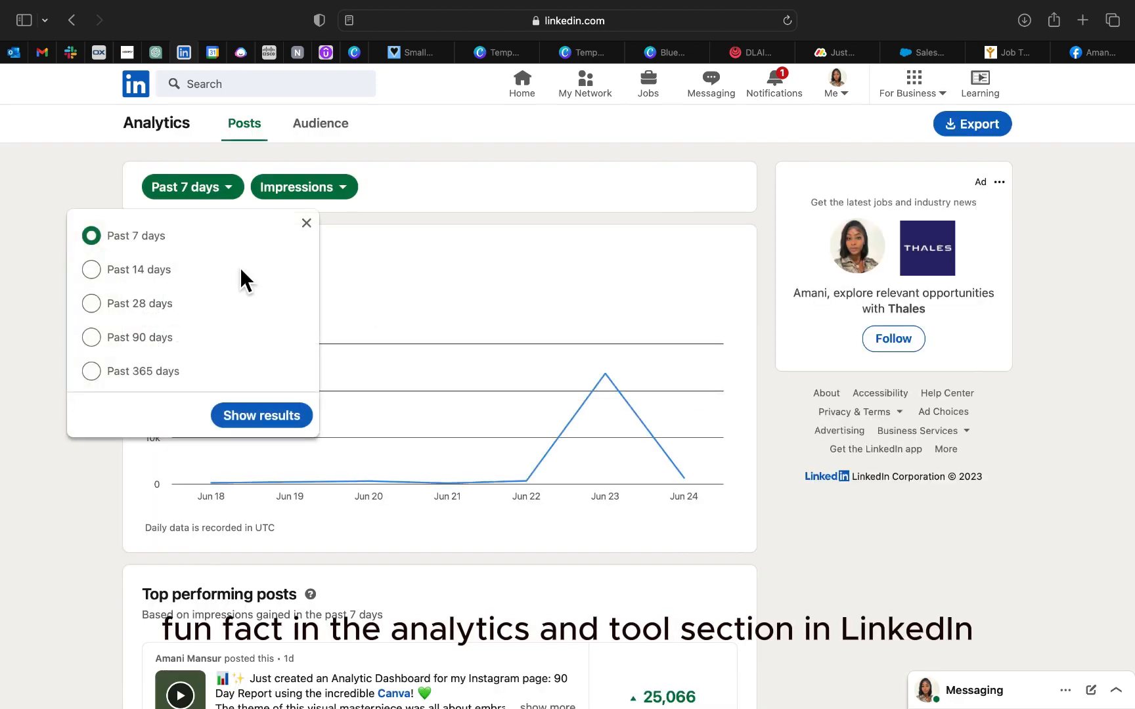
pyautogui.click(286, 414)
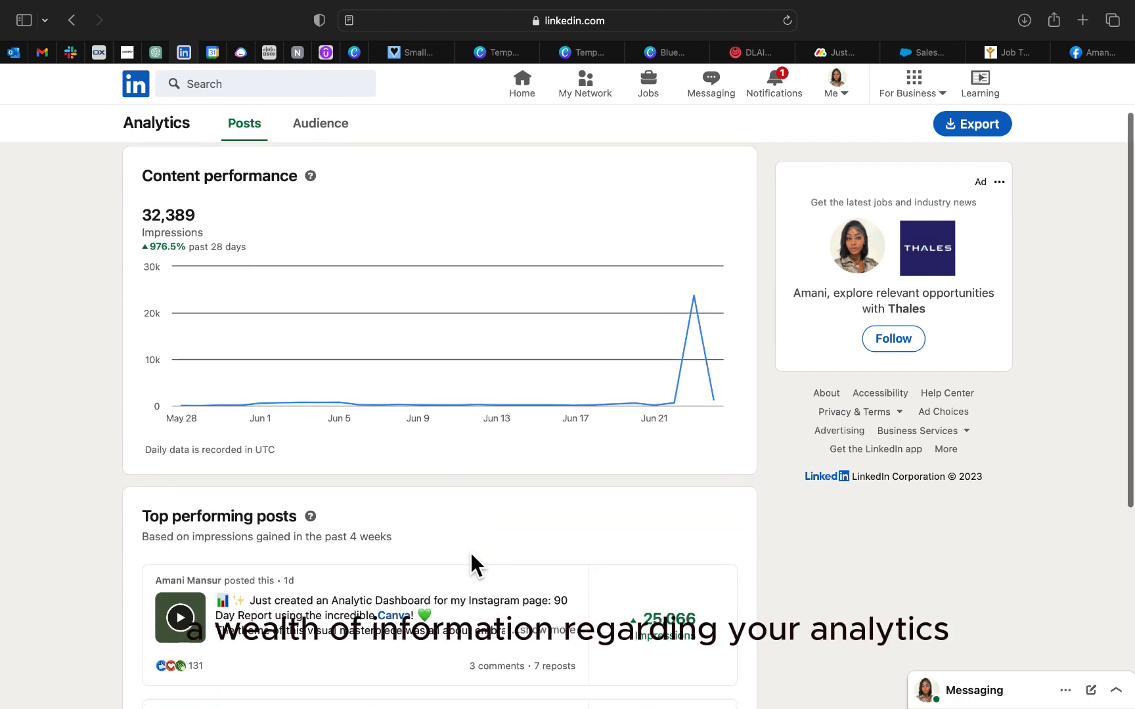
pyautogui.scroll(-4, 476, 565)
pyautogui.scroll(5, 122, 405)
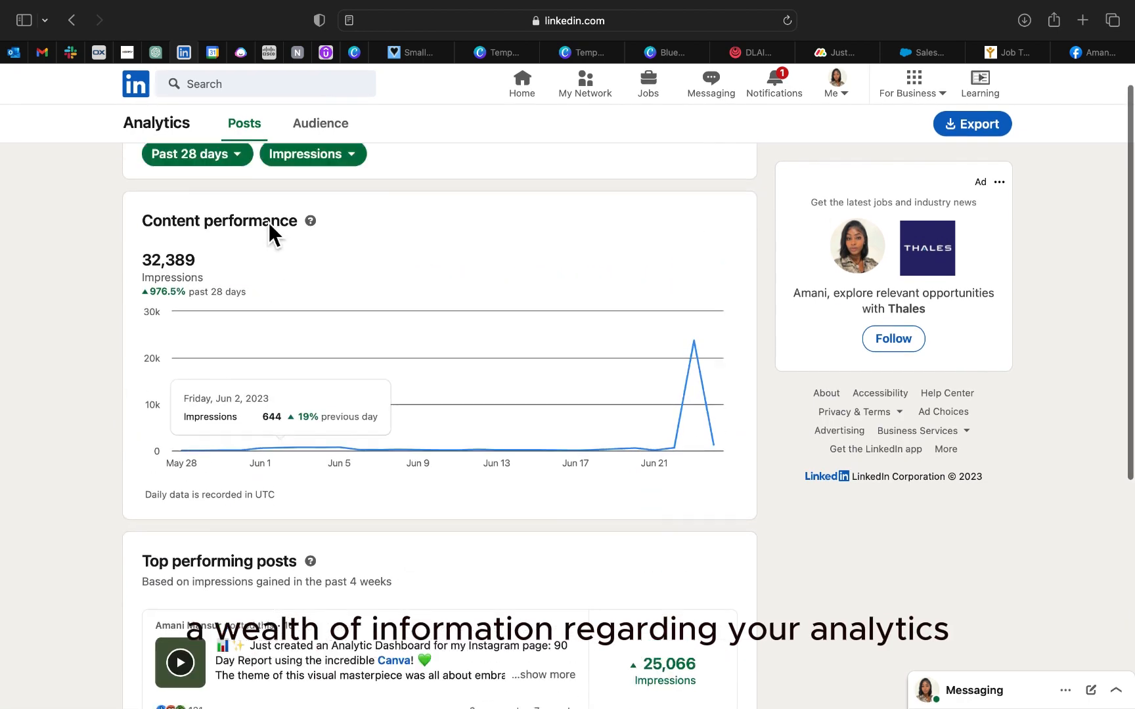
# Step: Show the past 28 days of post performance by Engagements instead of Impressions
pyautogui.click(334, 195)
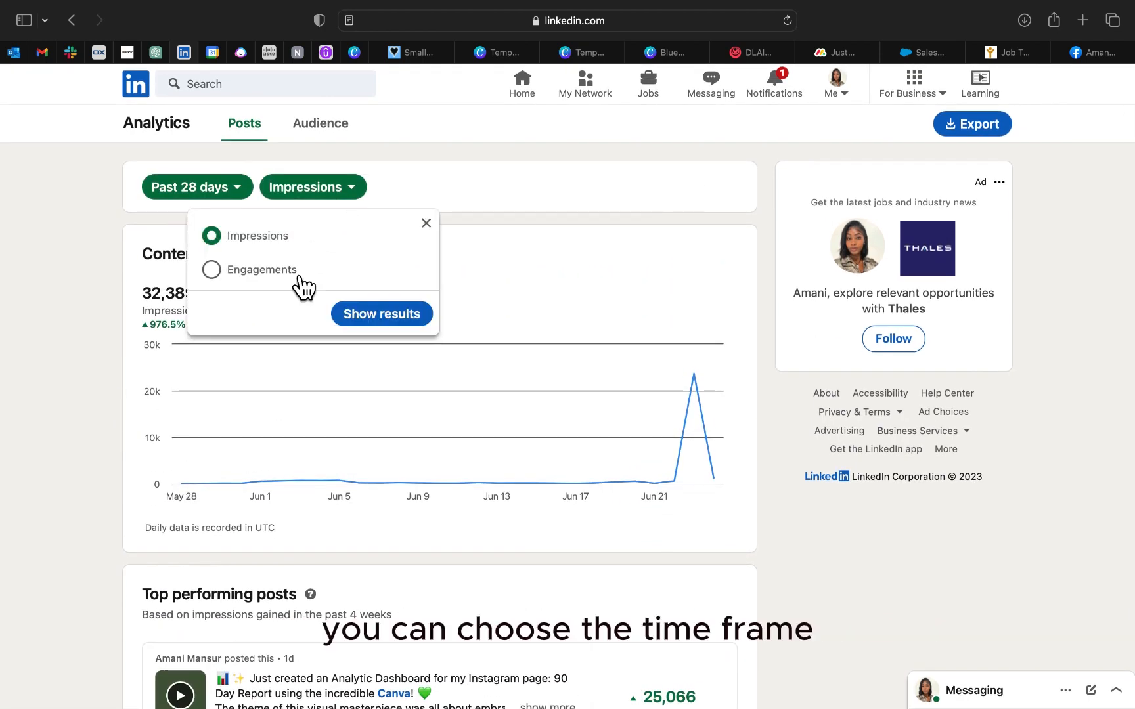
pyautogui.click(271, 269)
pyautogui.click(374, 312)
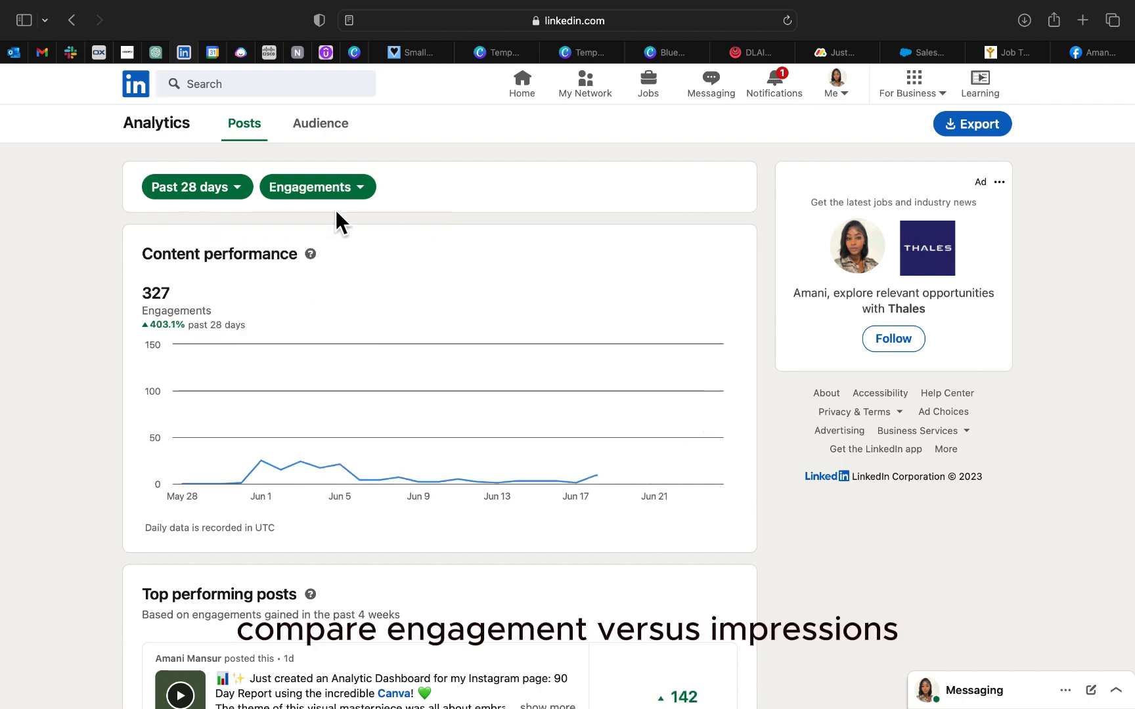
# Step: Open the Audience analytics and show new followers for the past 28 days
pyautogui.click(320, 124)
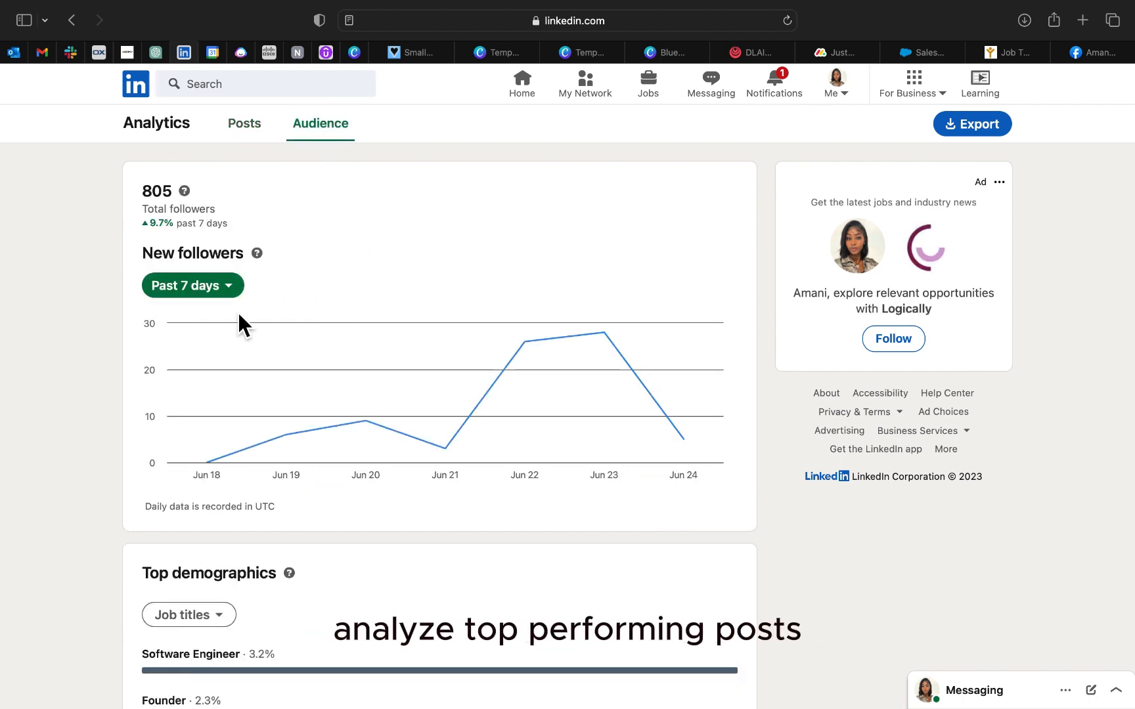
pyautogui.click(217, 289)
pyautogui.click(91, 403)
pyautogui.click(277, 518)
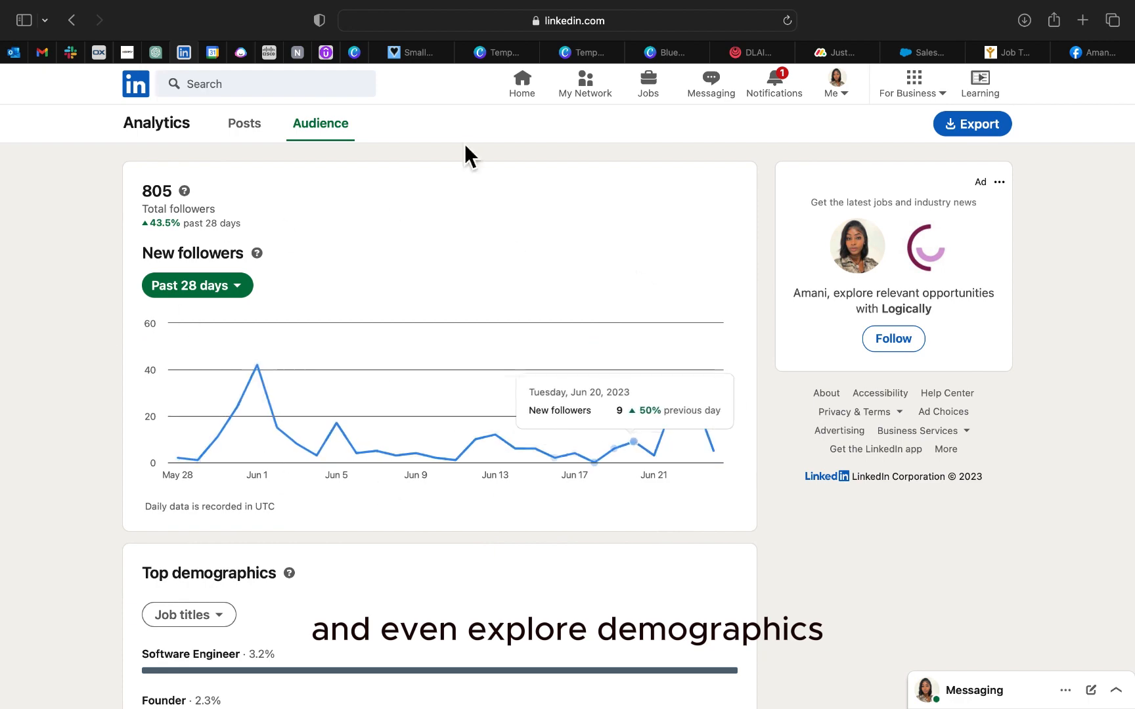
# Step: View the audience's top demographics by Locations, Industries, Seniority and Companies, finishing on Locations
pyautogui.scroll(-5, 197, 442)
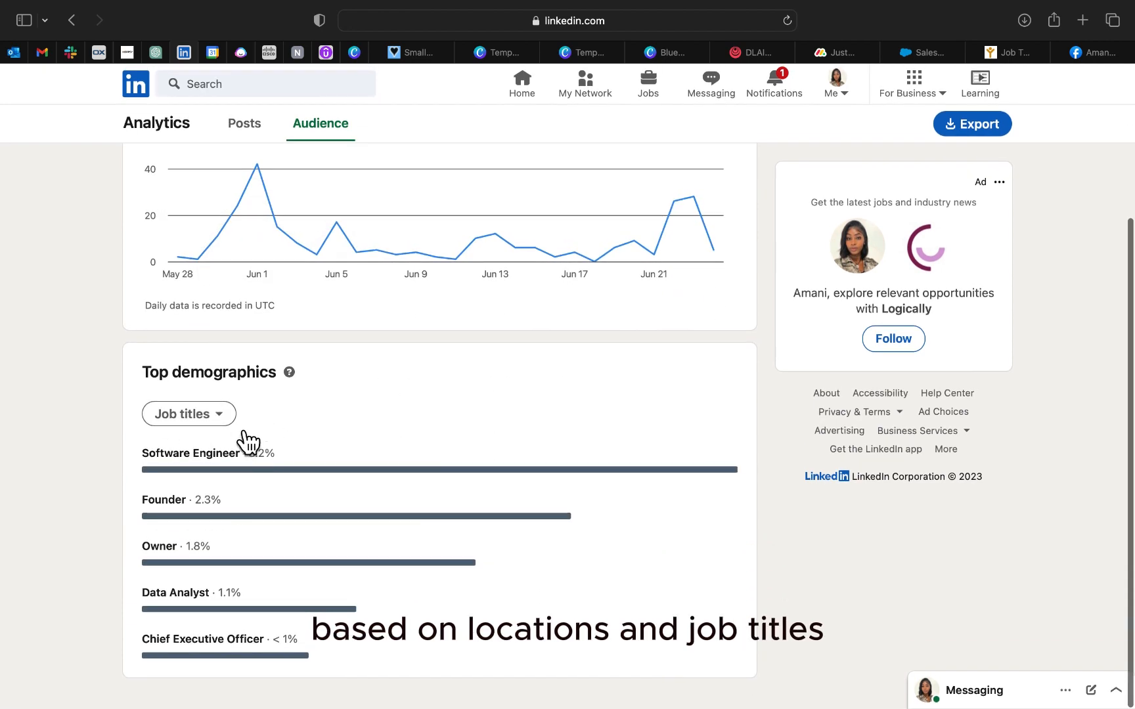
pyautogui.click(223, 419)
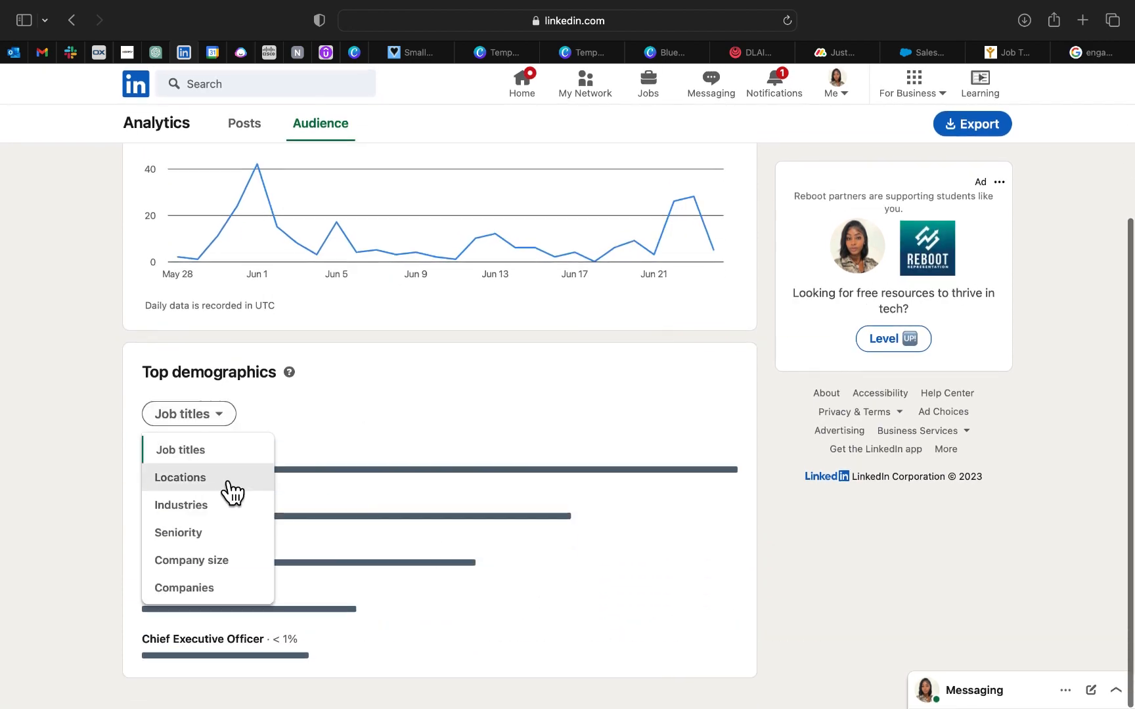
pyautogui.click(223, 478)
pyautogui.click(230, 424)
pyautogui.click(224, 505)
pyautogui.click(230, 422)
pyautogui.click(197, 532)
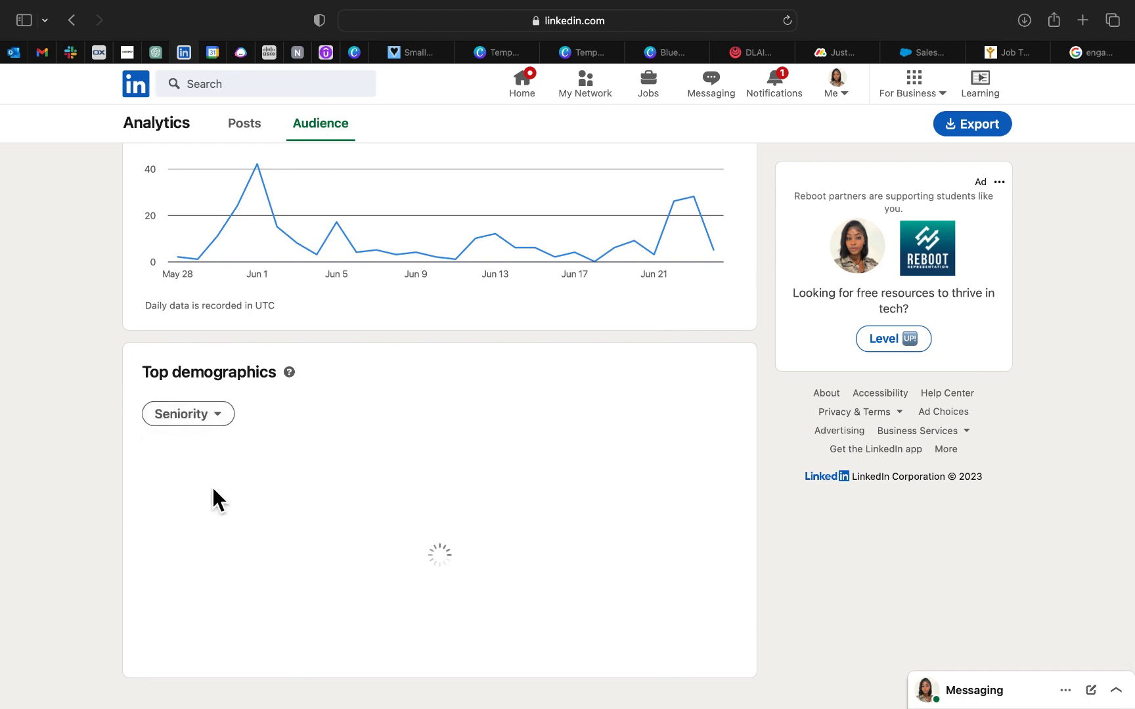
pyautogui.click(227, 422)
pyautogui.click(212, 587)
pyautogui.click(231, 419)
pyautogui.click(231, 419)
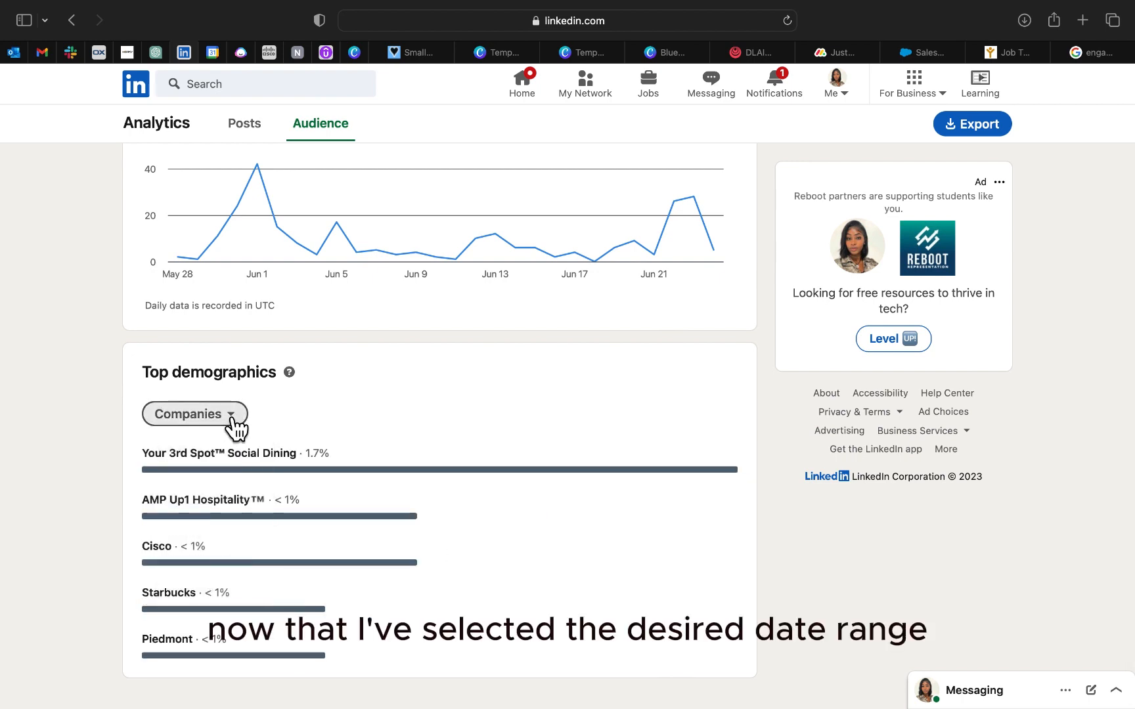
pyautogui.click(247, 425)
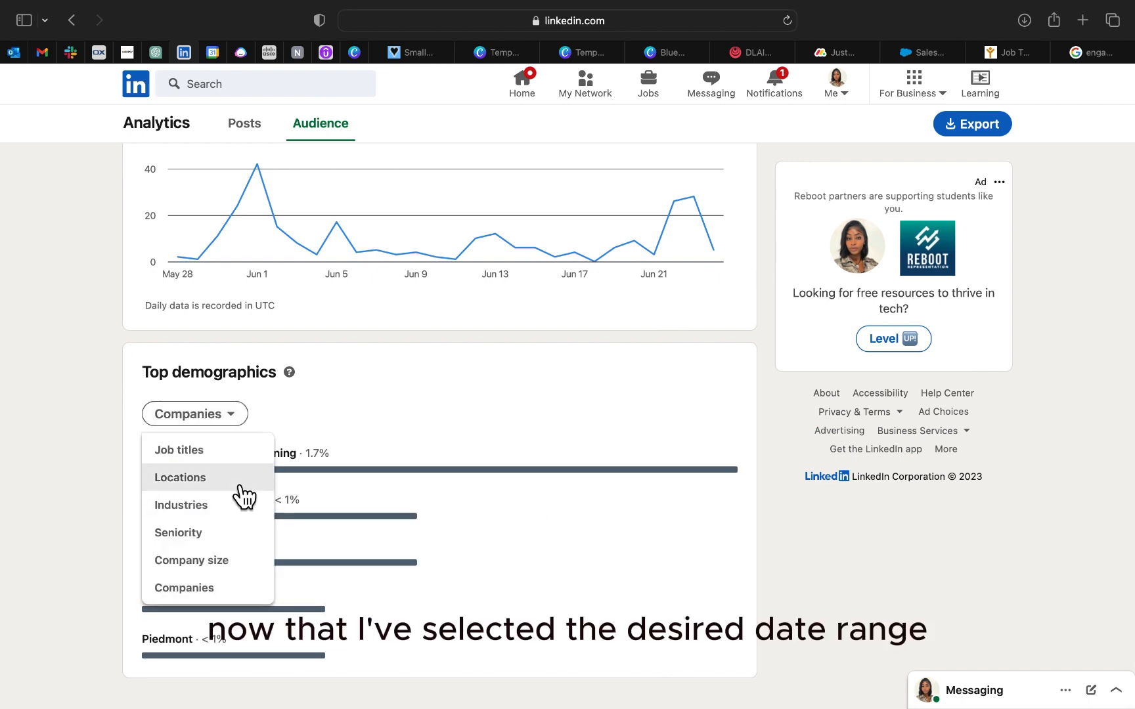
pyautogui.click(237, 482)
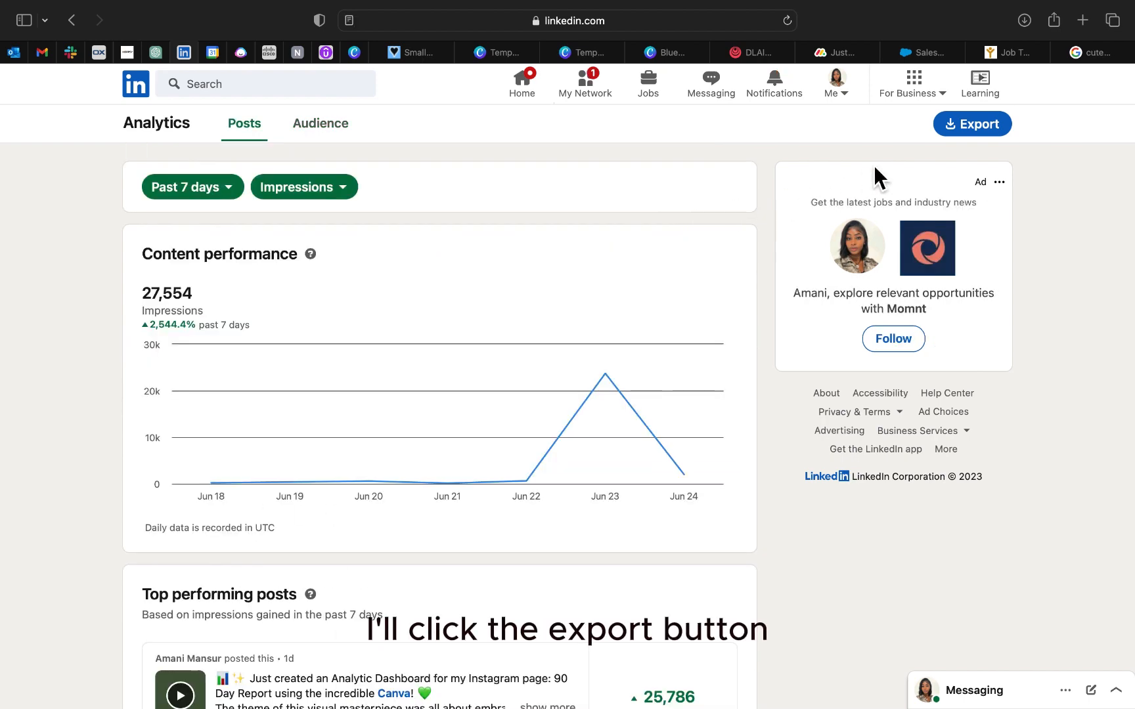
# Step: Export the past 7 days of LinkedIn post analytics, allowing the download, and view the TOP POSTS and ENGAGEMENT sheets in Excel
pyautogui.click(968, 131)
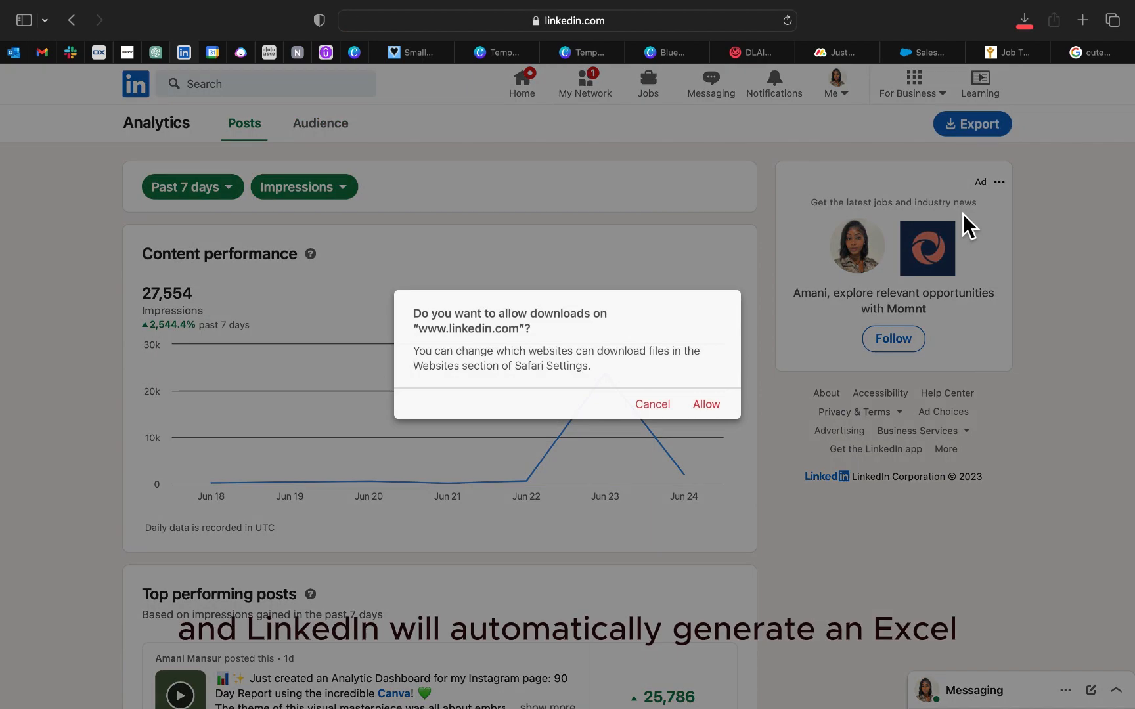
pyautogui.click(707, 413)
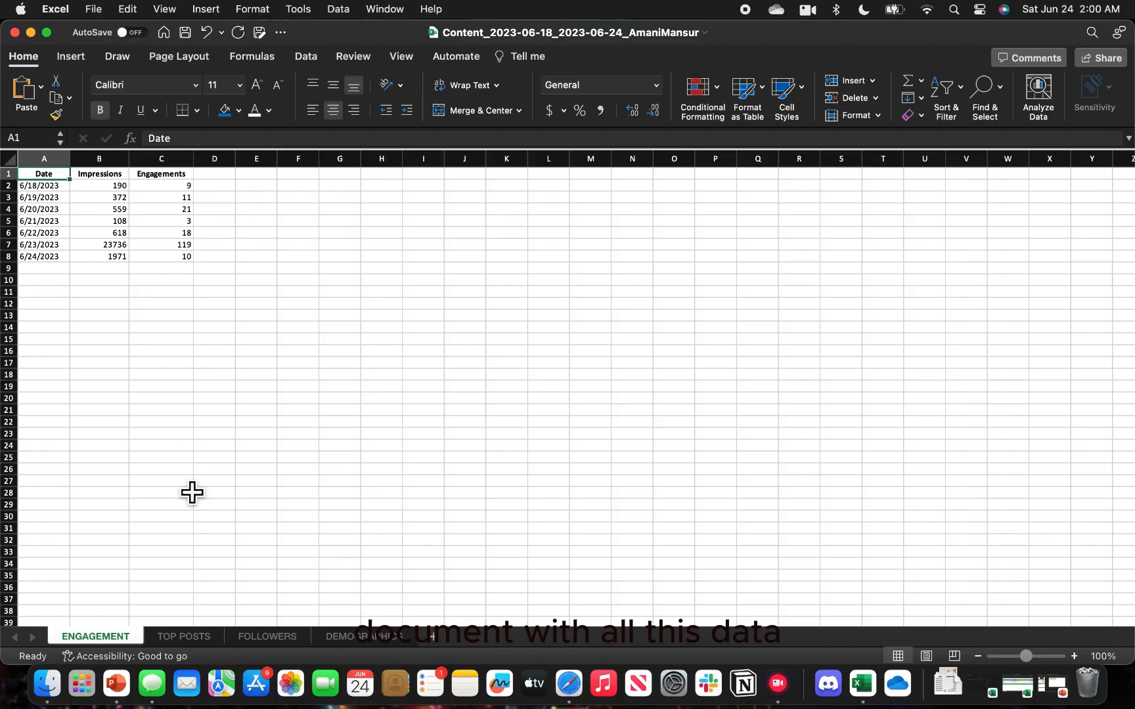
pyautogui.click(183, 636)
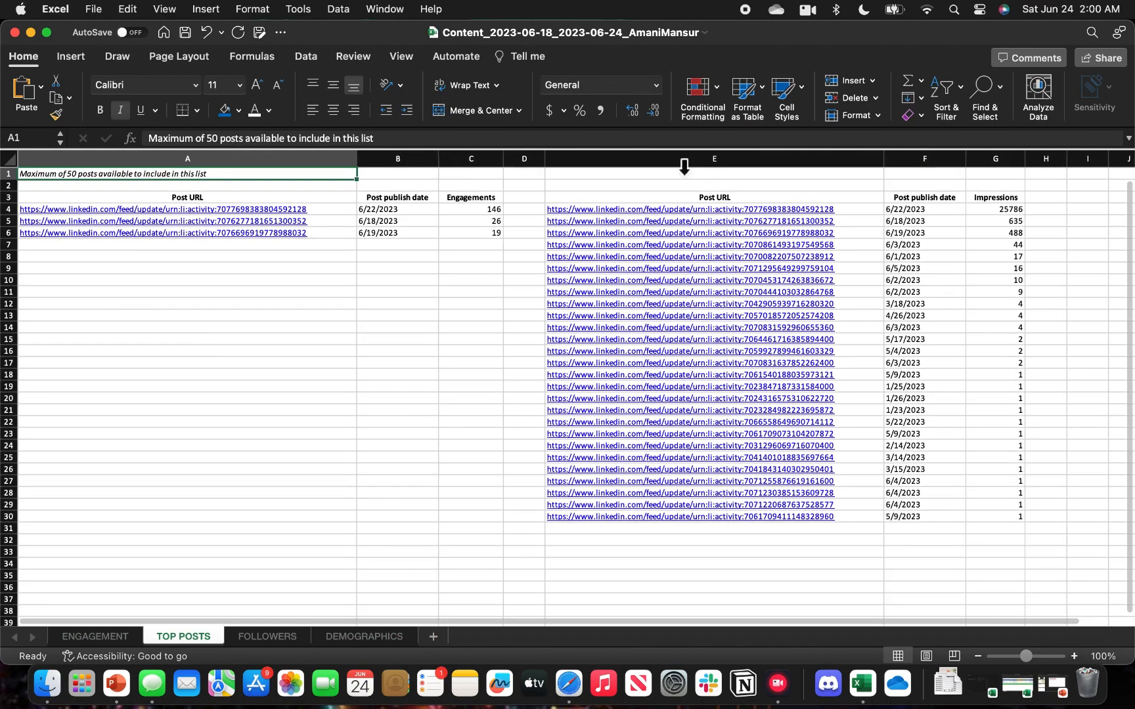
pyautogui.click(116, 638)
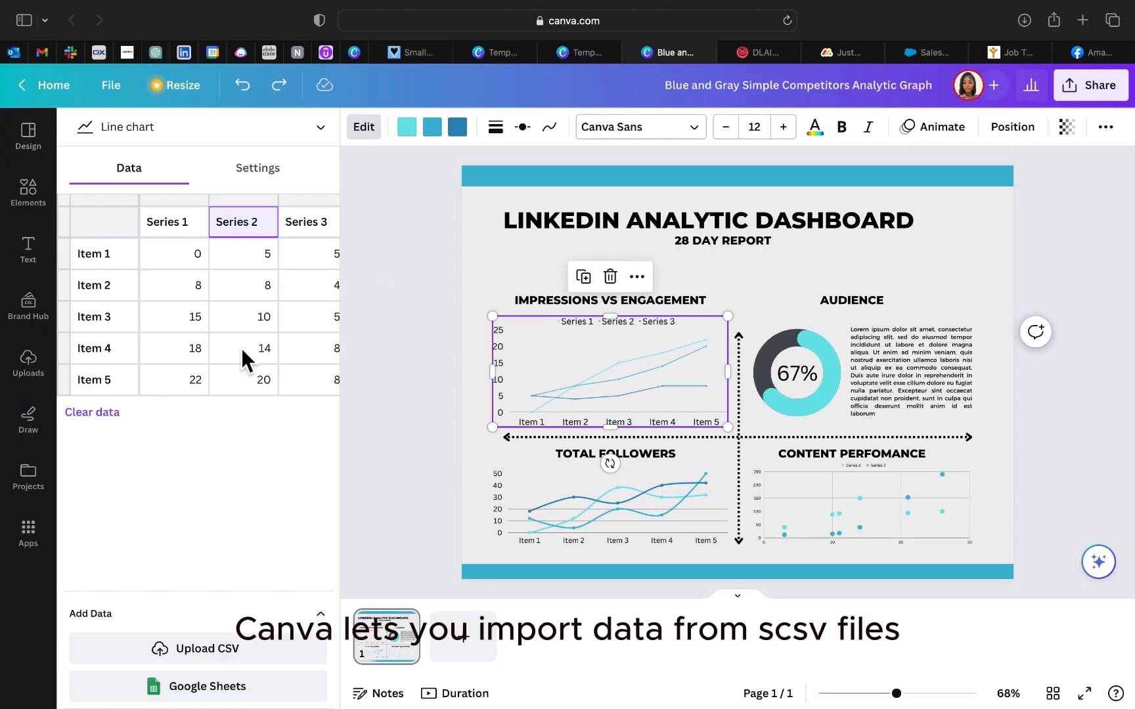
# Step: Clear the sample data from the Impressions vs Engagement line chart and select its first series heading cell for manual entry
pyautogui.click(256, 172)
pyautogui.click(143, 176)
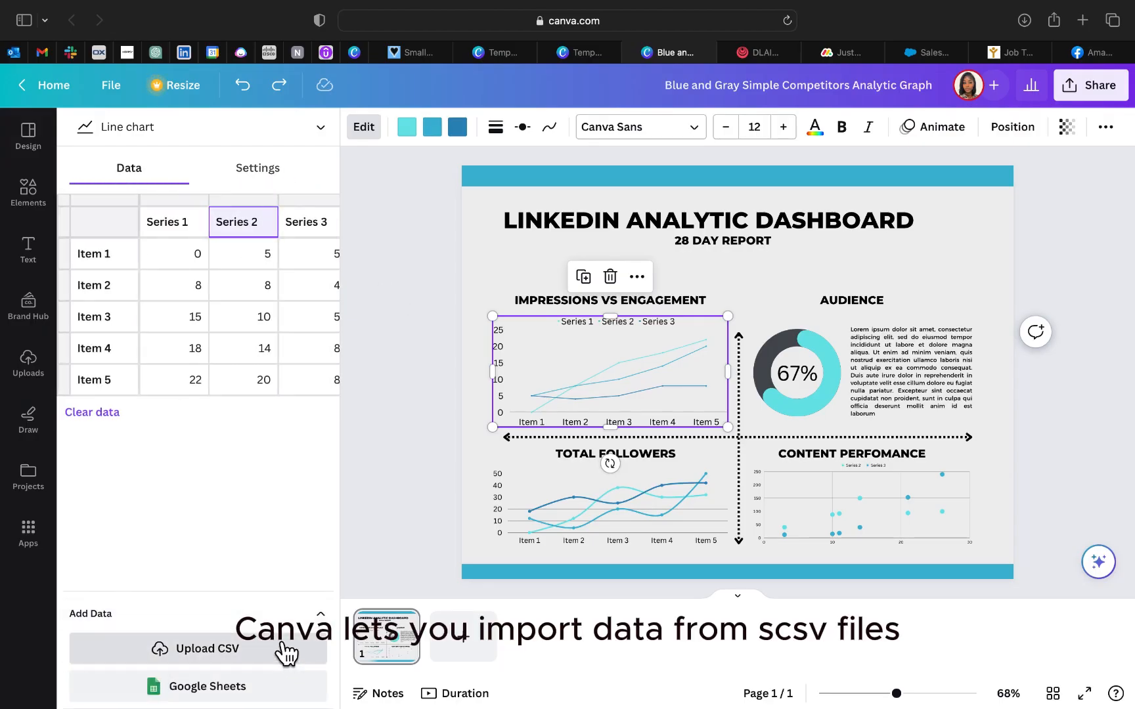
pyautogui.click(107, 413)
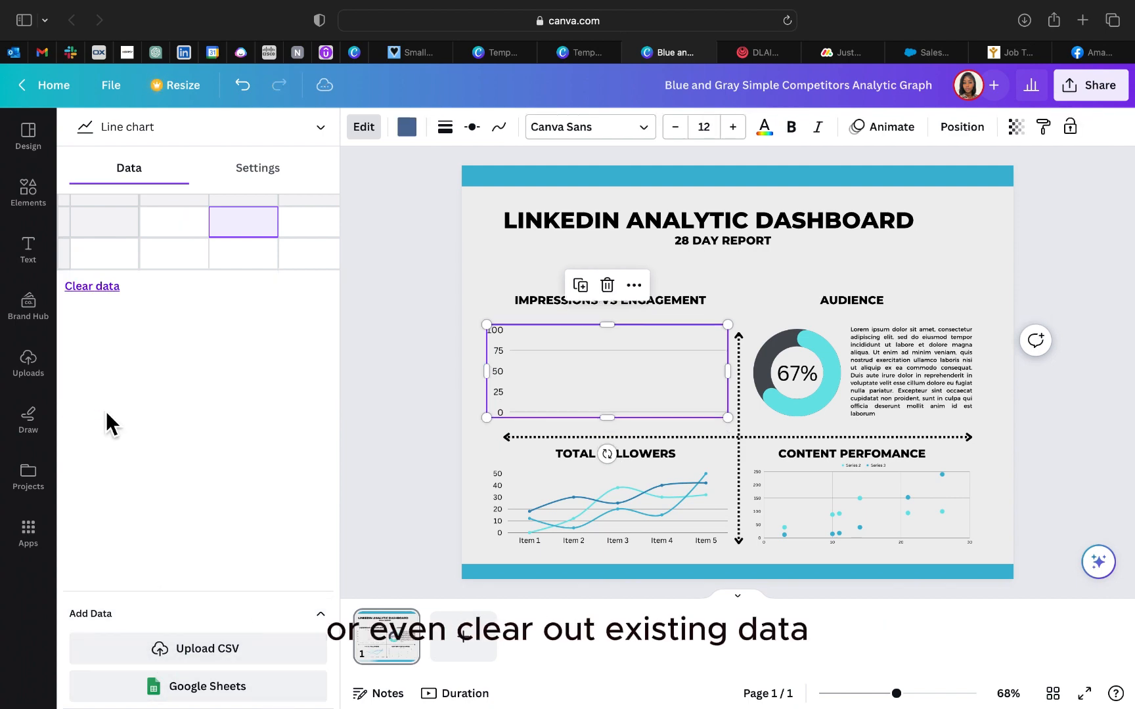
pyautogui.click(168, 233)
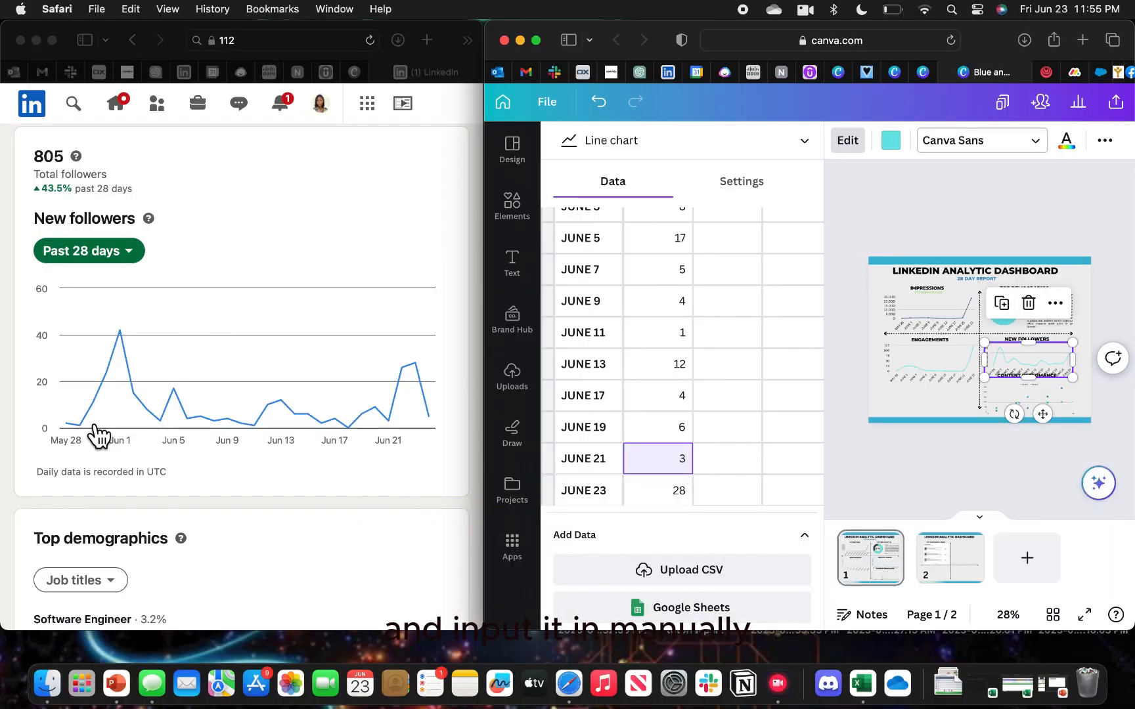
# Step: Check the new followers chart's data table against LinkedIn's new followers graph for the past 28 days
pyautogui.moveTo(96, 430)
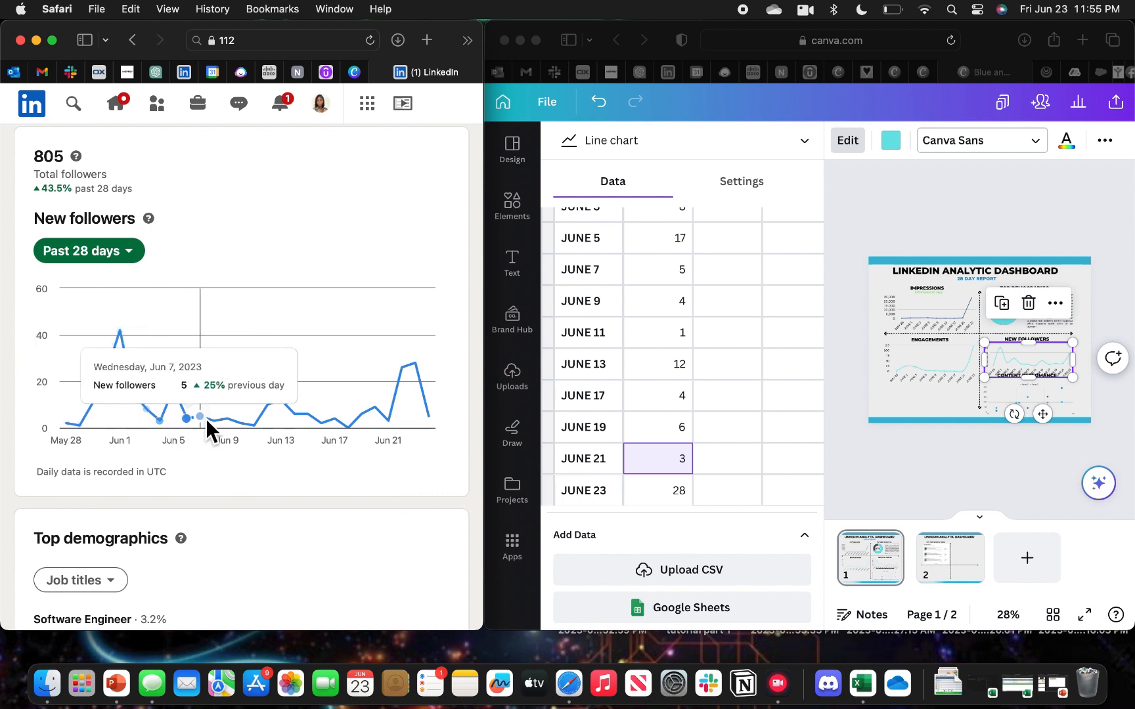
pyautogui.scroll(5, 642, 266)
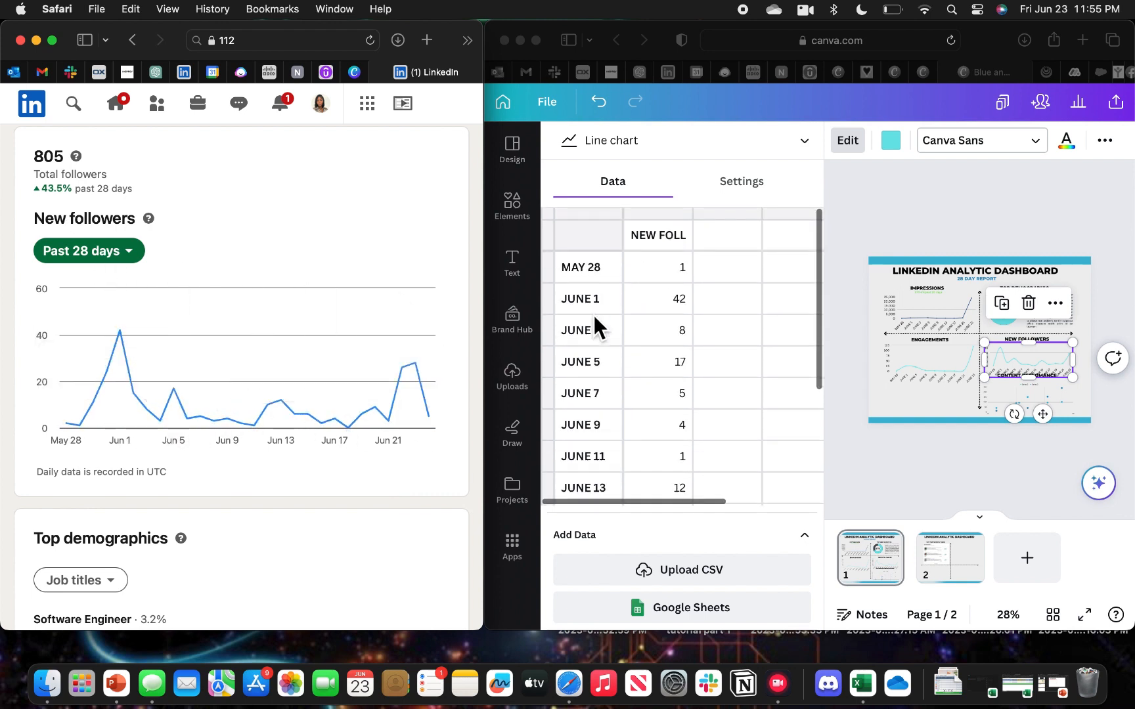
pyautogui.scroll(-5, 594, 314)
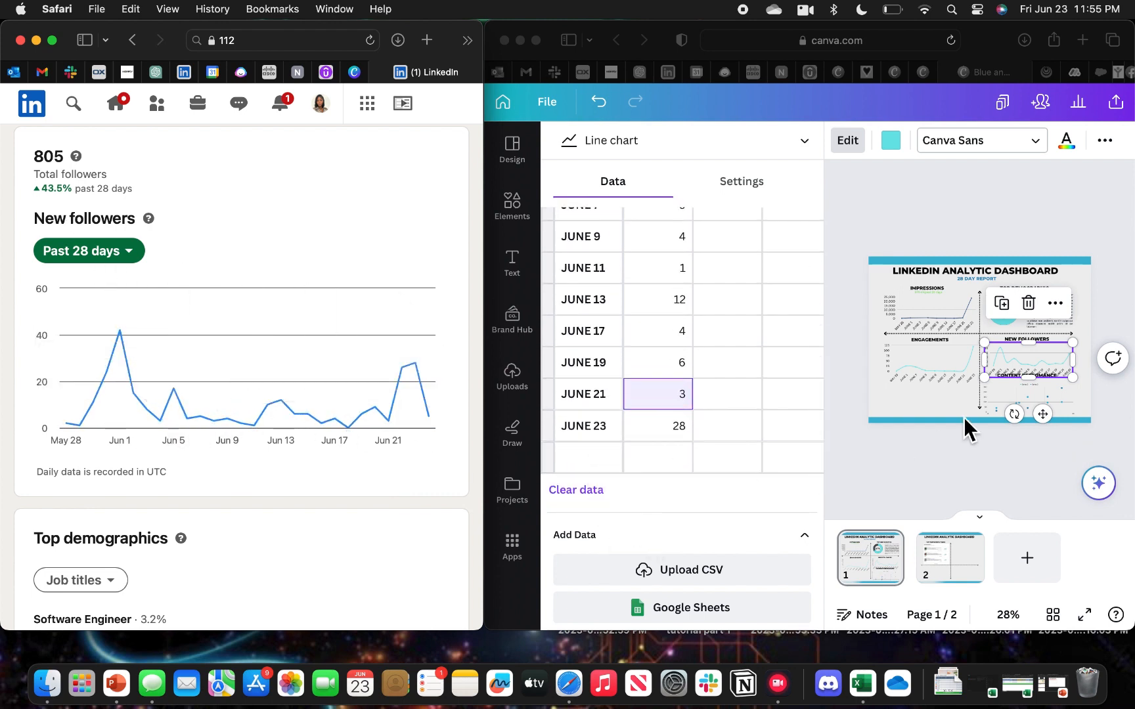
pyautogui.click(535, 40)
# Step: Thicken the Impressions chart's line and give it round markers with a marker size of 24
pyautogui.click(635, 377)
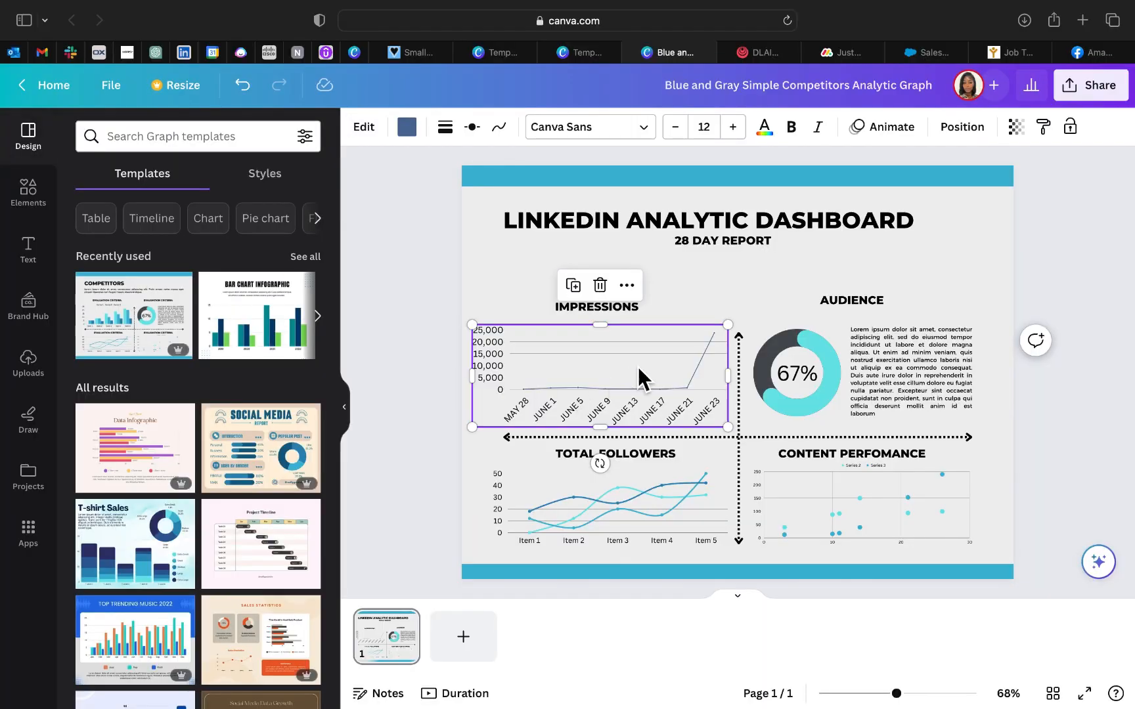
pyautogui.click(448, 129)
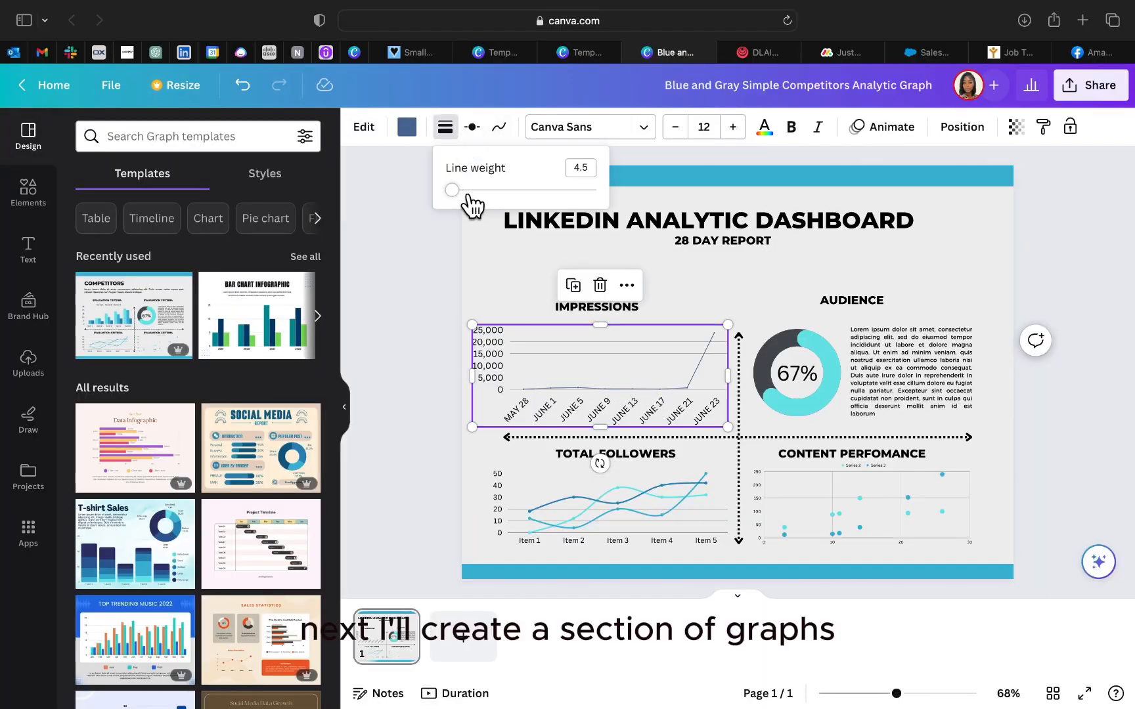
pyautogui.click(502, 132)
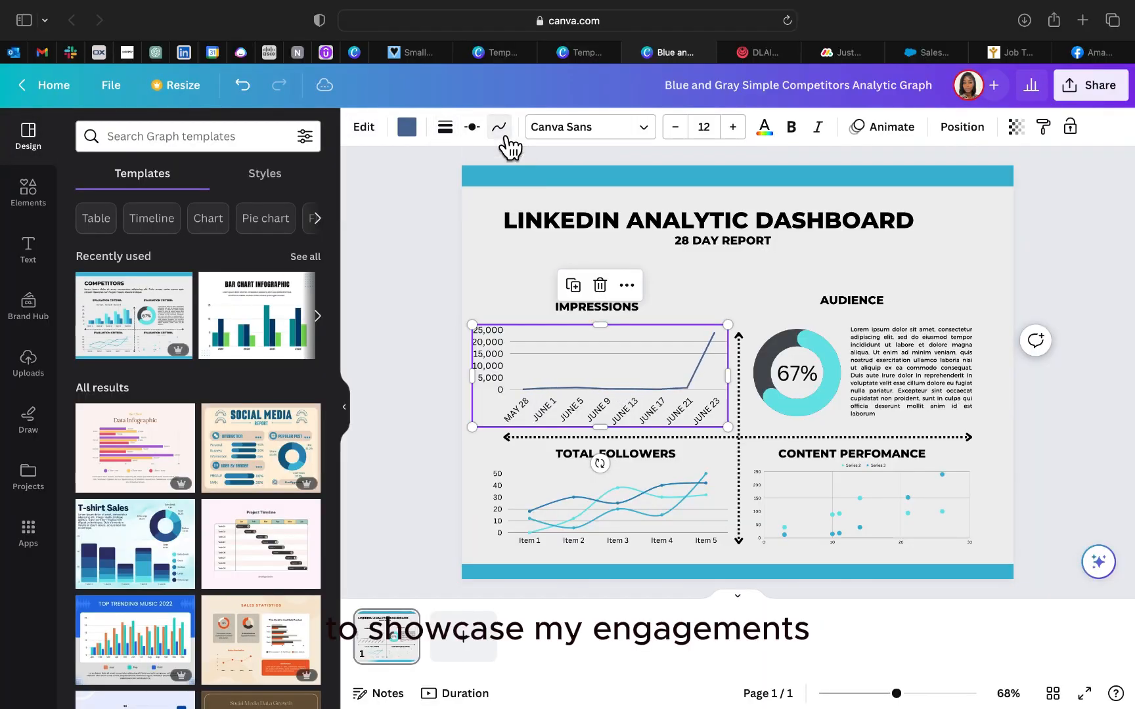
pyautogui.click(472, 129)
pyautogui.click(565, 183)
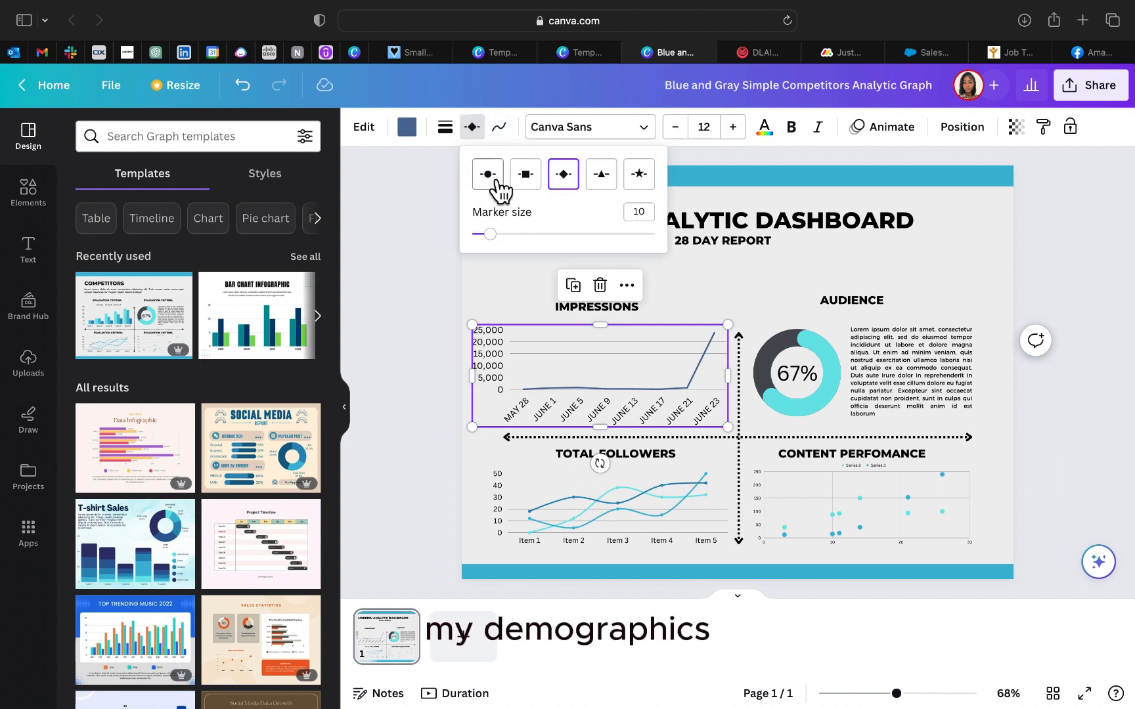
pyautogui.moveTo(497, 240); pyautogui.dragTo(529, 249)
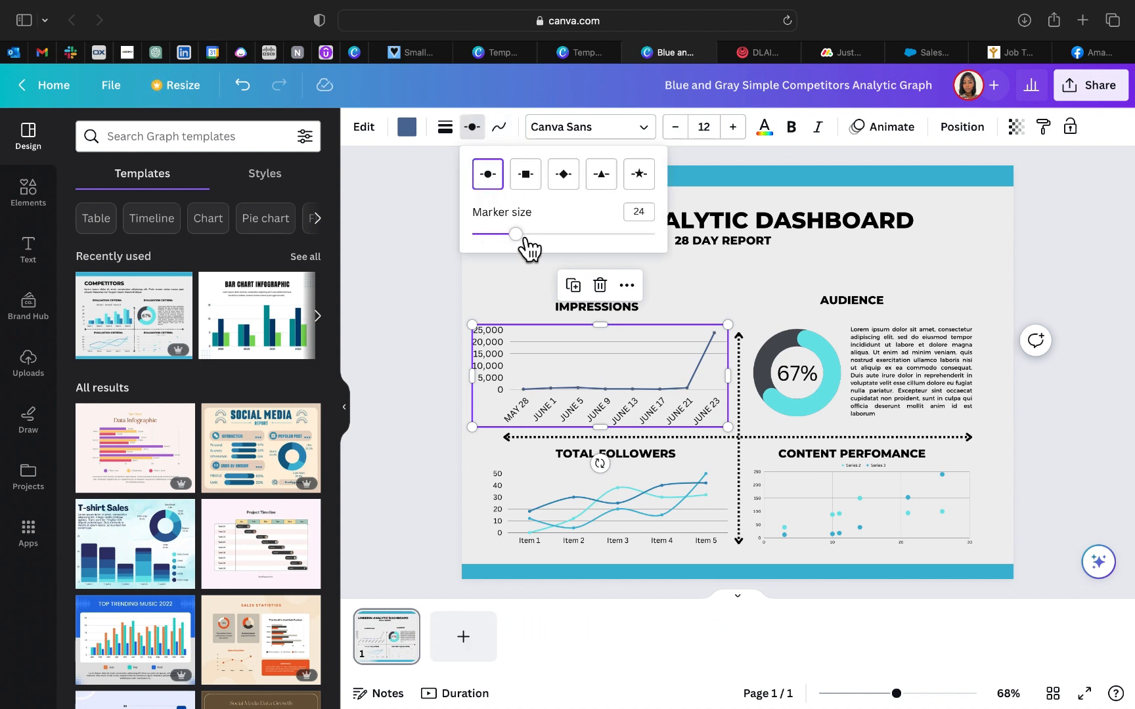
pyautogui.click(439, 283)
pyautogui.click(446, 407)
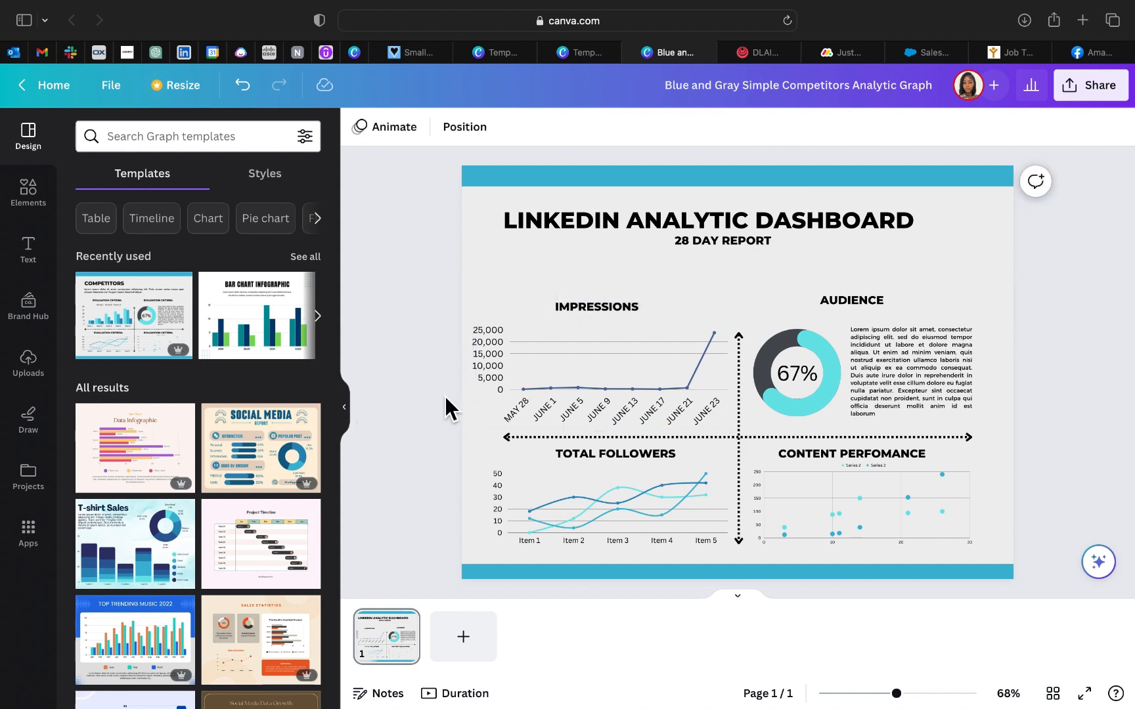
pyautogui.click(700, 380)
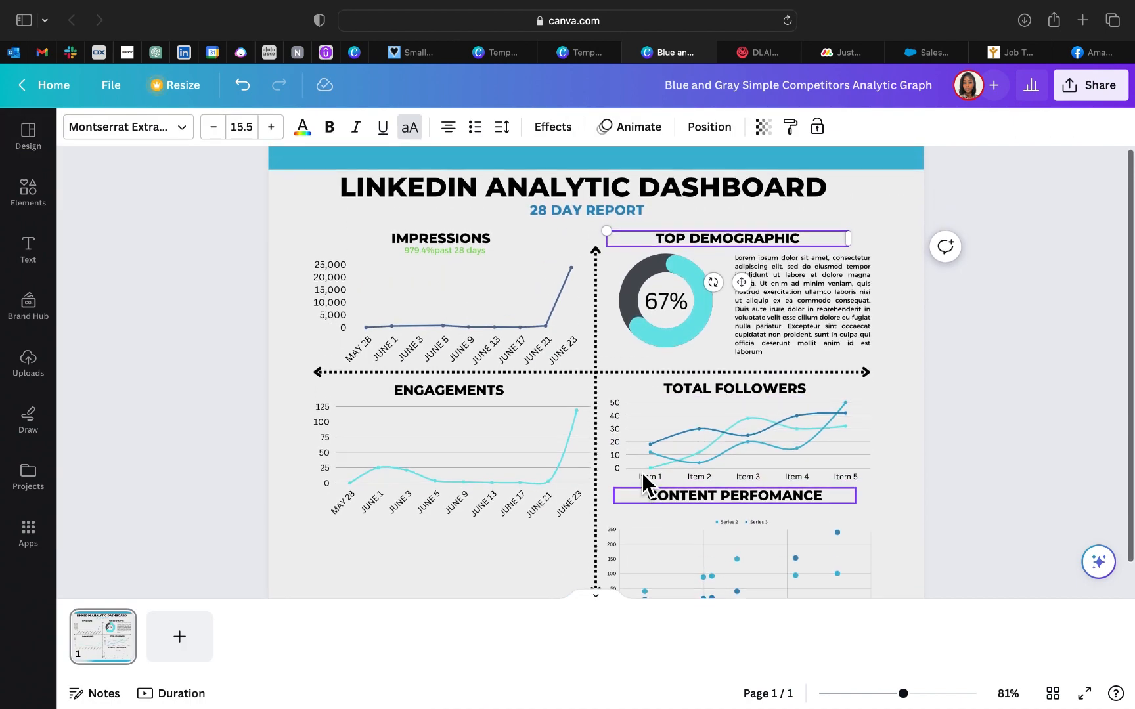
# Step: Duplicate the dashboard page and delete the Impressions chart, its heading and its percentage caption from the copy
pyautogui.rightClick(96, 650)
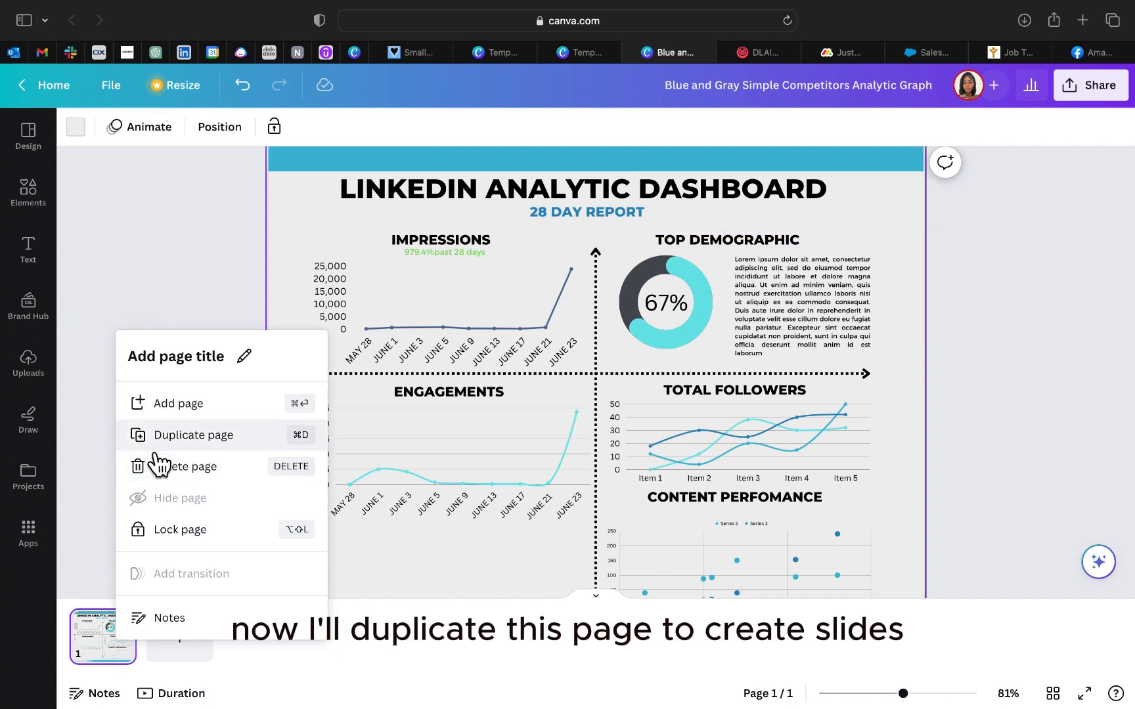
pyautogui.click(153, 449)
pyautogui.click(578, 308)
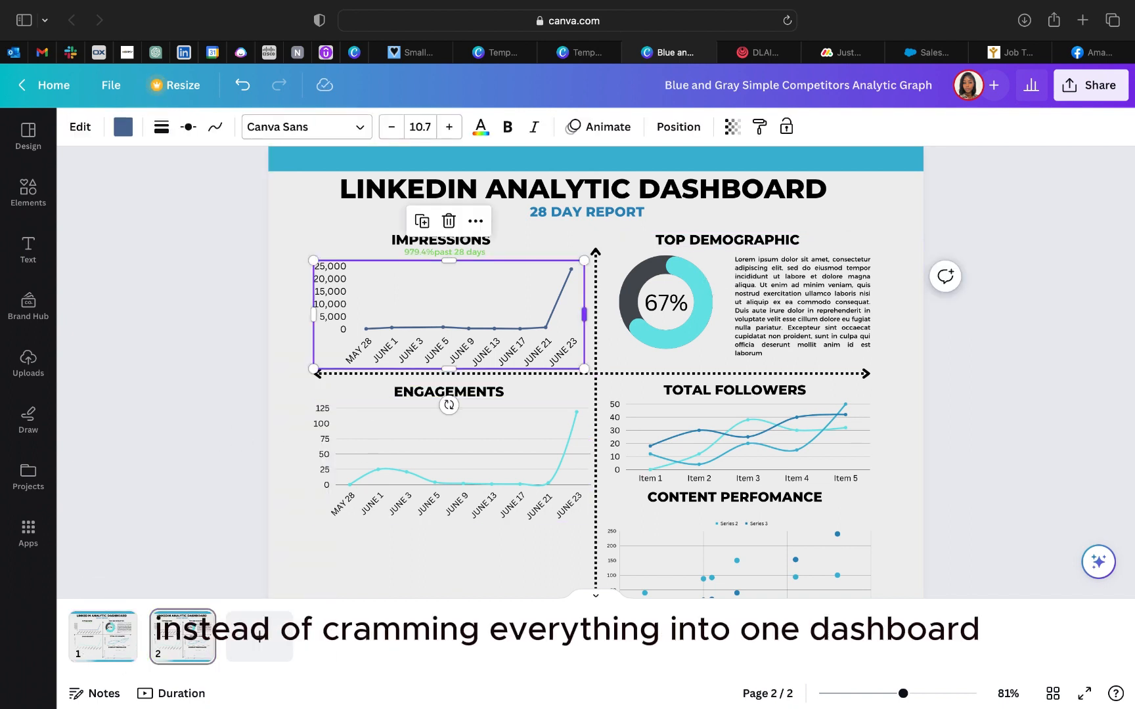
pyautogui.press('Delete')
pyautogui.click(462, 242)
pyautogui.press('Delete')
pyautogui.click(460, 253)
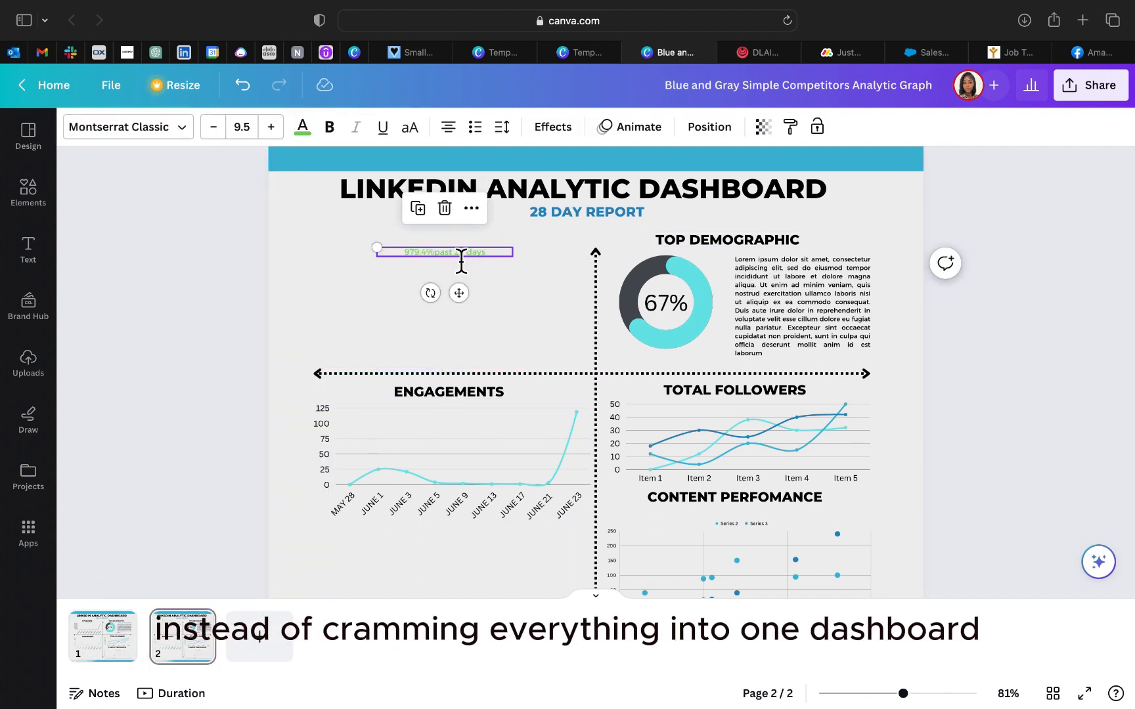
pyautogui.press('Delete')
# Step: Delete the Top Demographic heading, the 67% ring chart and the Lorem ipsum paragraph from page 2
pyautogui.click(748, 242)
pyautogui.press('Delete')
pyautogui.click(707, 283)
pyautogui.press('Delete')
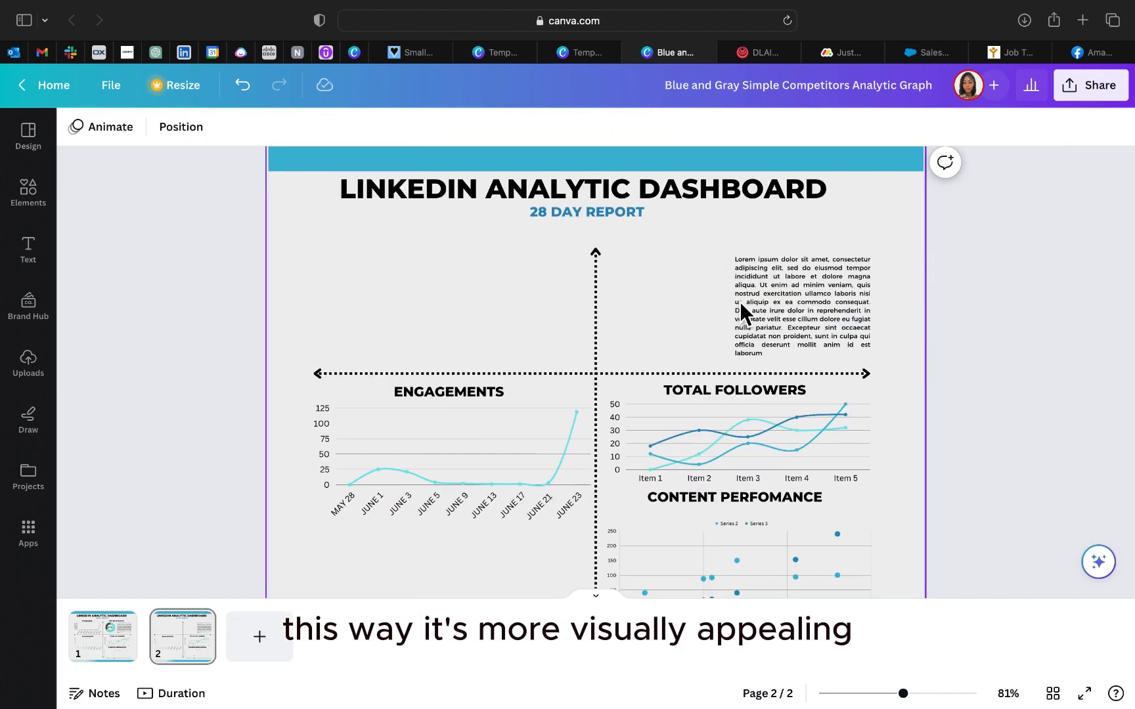
pyautogui.click(740, 302)
pyautogui.press('Delete')
# Step: Delete the Total Followers and Content Perfomance headings from page 2 together with their line and scatterplot charts
pyautogui.click(762, 415)
pyautogui.press('Delete')
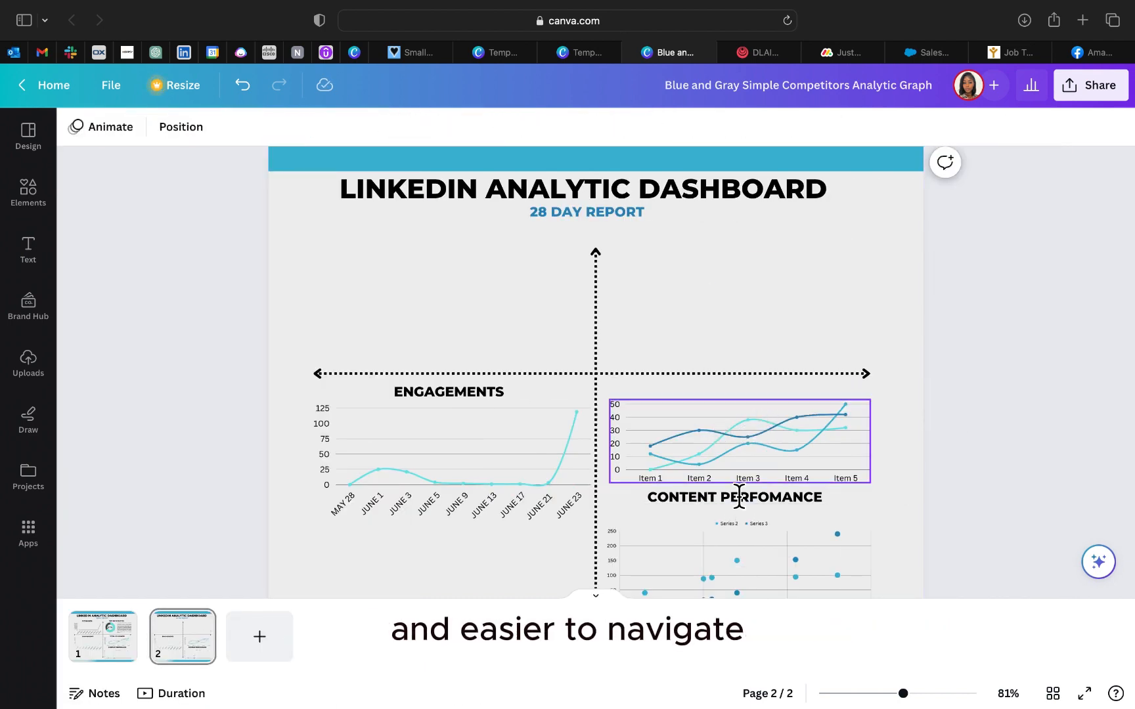
pyautogui.click(743, 459)
pyautogui.press('Delete')
pyautogui.click(737, 499)
pyautogui.press('Delete')
pyautogui.click(707, 579)
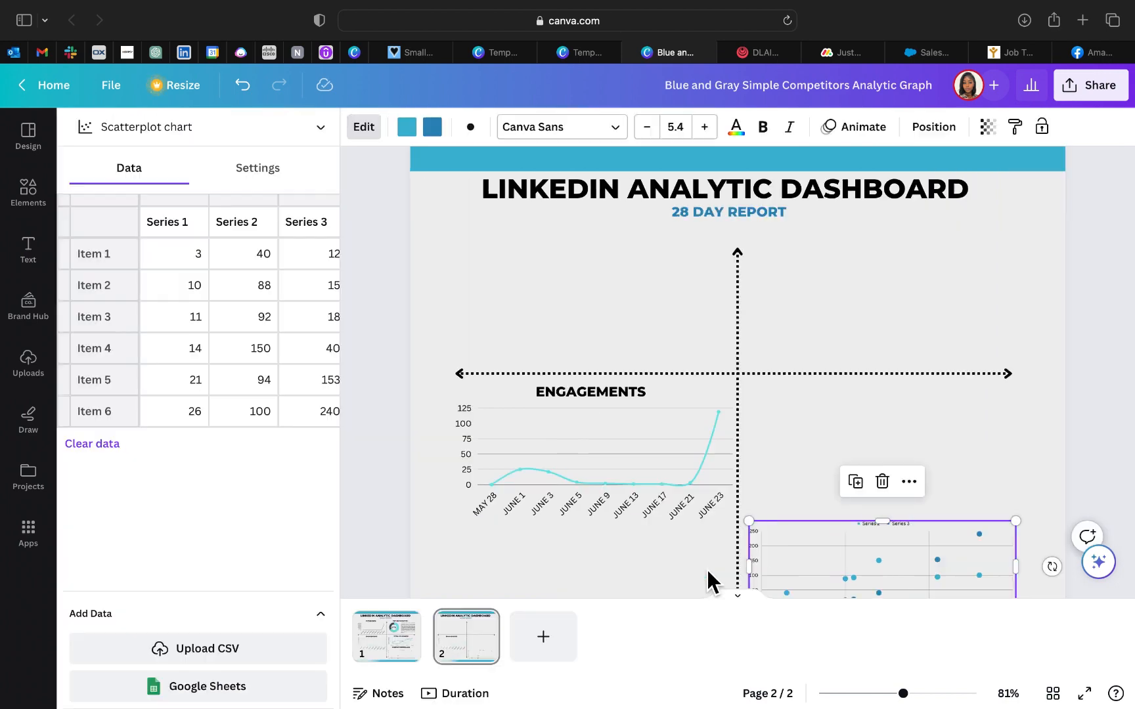
pyautogui.press('Delete')
# Step: Delete the Engagements chart and its heading from page 2, keeping the title and the dotted arrows
pyautogui.click(567, 476)
pyautogui.press('Delete')
pyautogui.click(463, 393)
pyautogui.press('Delete')
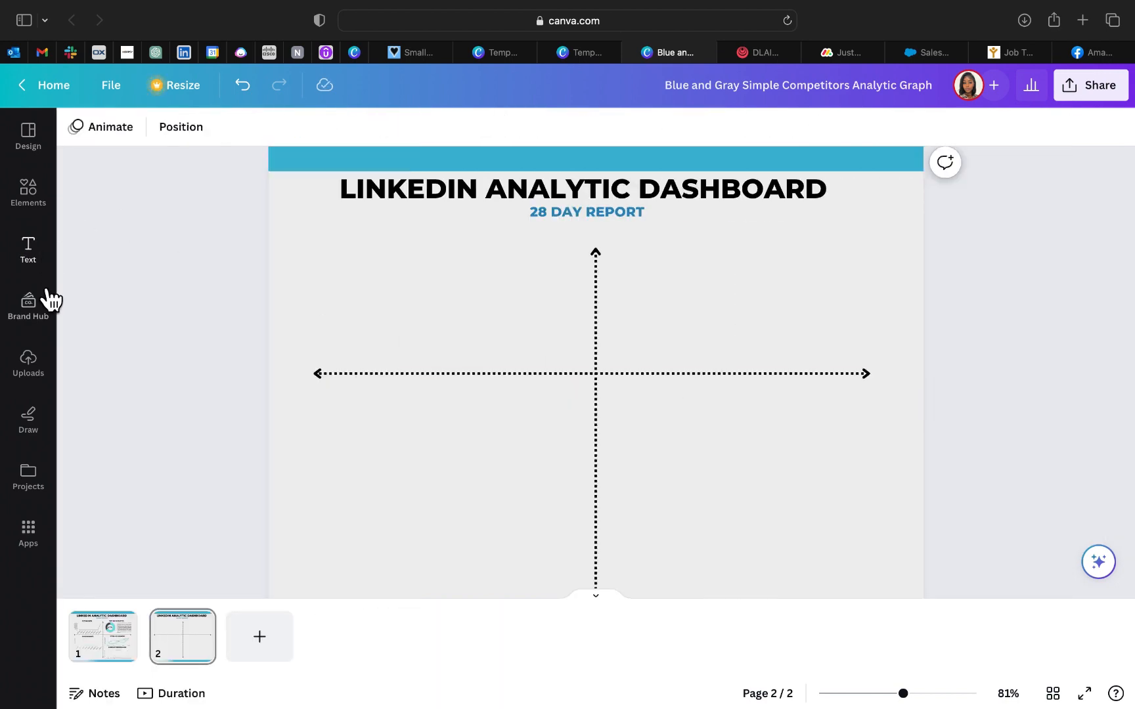
# Step: Upload the screenshot of the top performing posts from the Recents folder to the project's images
pyautogui.click(44, 205)
pyautogui.click(33, 141)
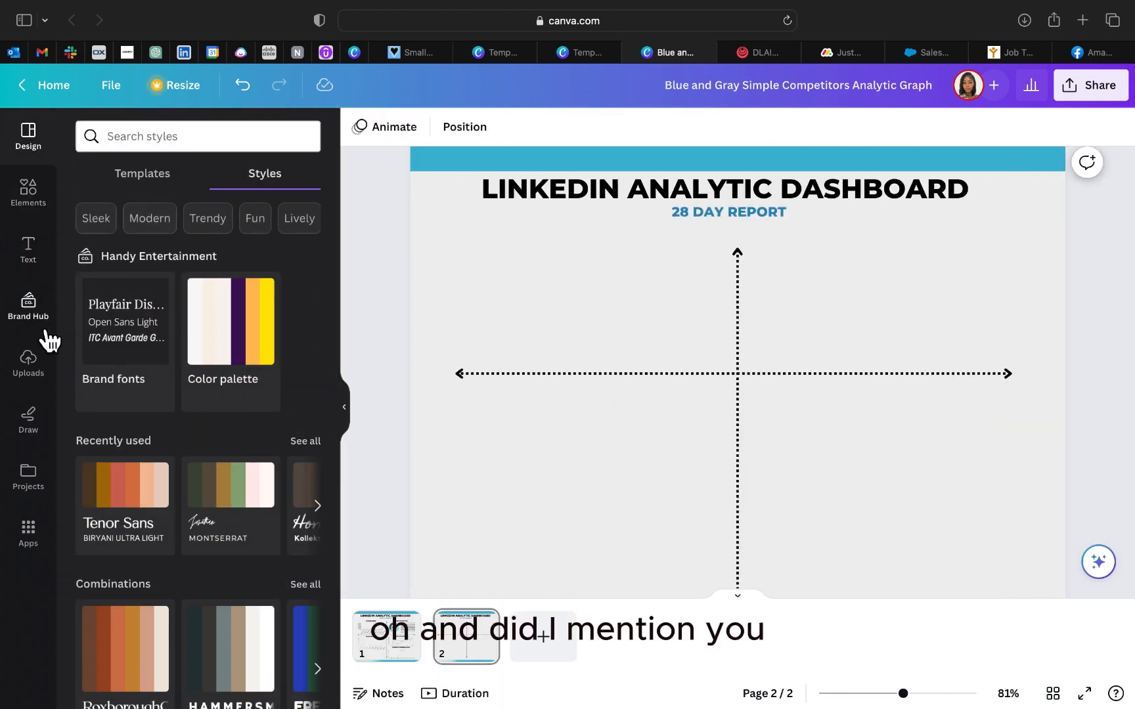
pyautogui.click(33, 361)
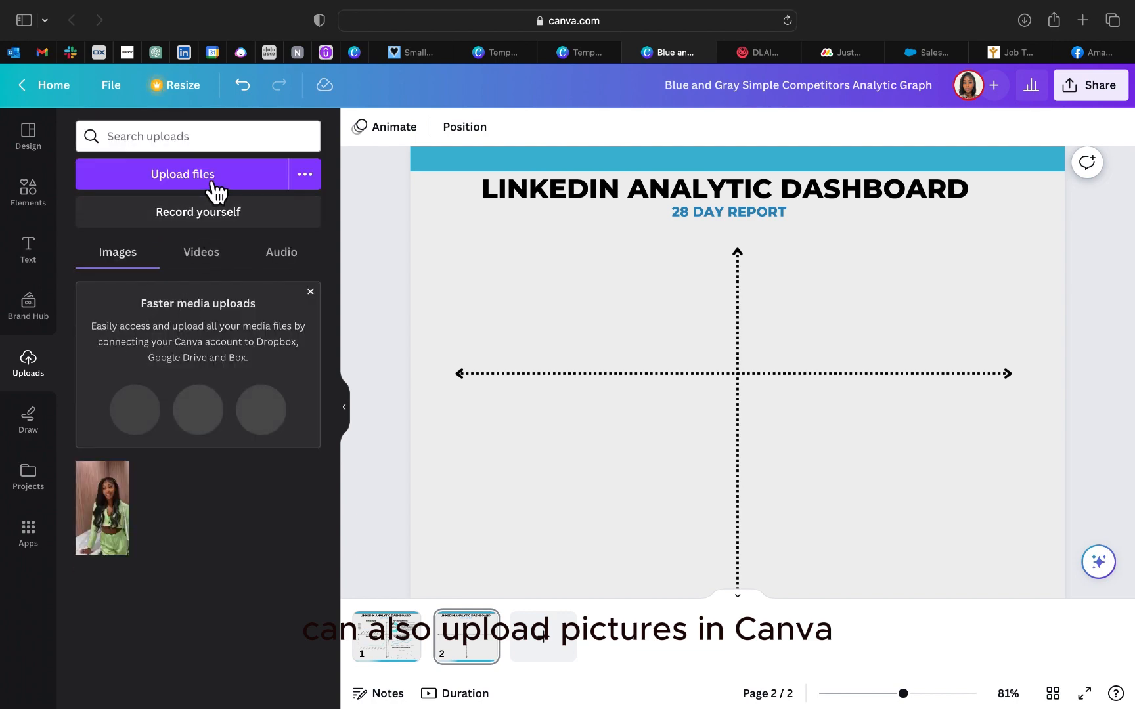
pyautogui.click(182, 174)
pyautogui.click(302, 191)
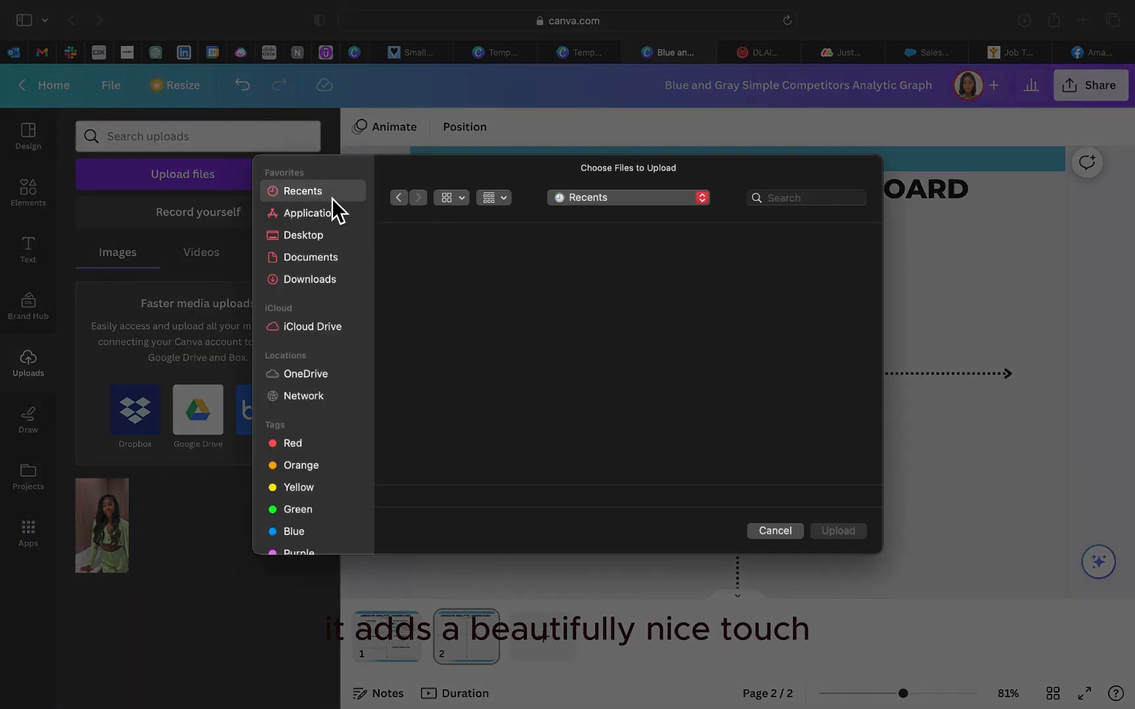
pyautogui.scroll(-3, 594, 373)
pyautogui.scroll(-5, 594, 373)
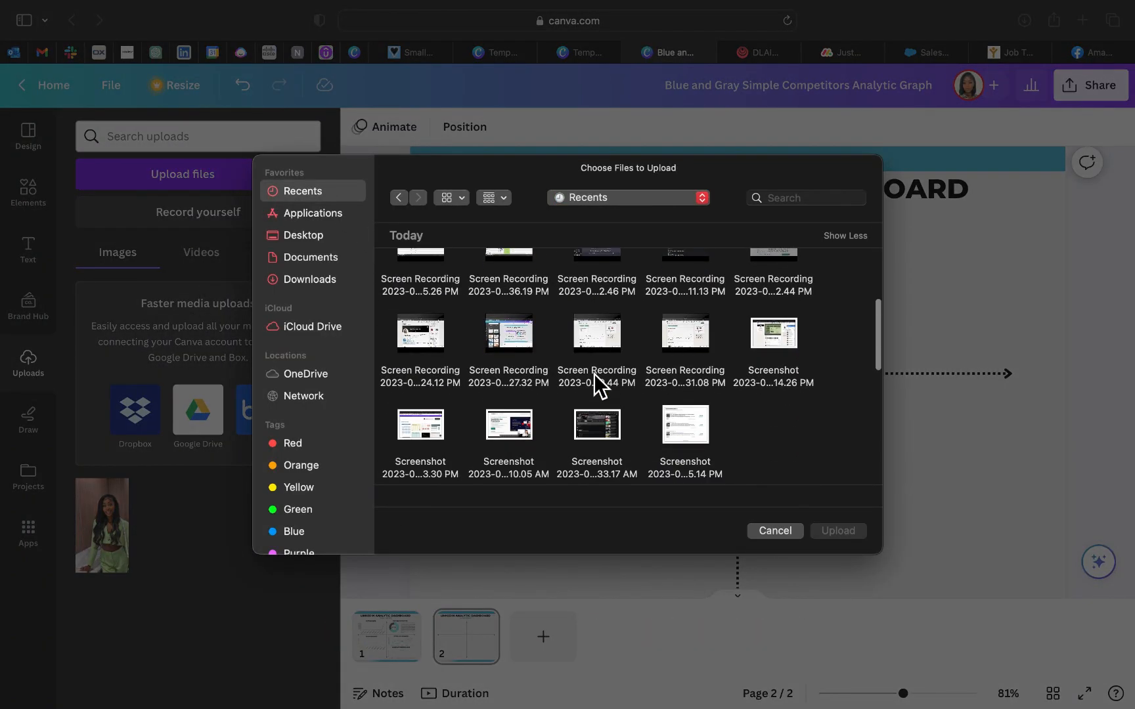
pyautogui.click(685, 433)
pyautogui.click(829, 529)
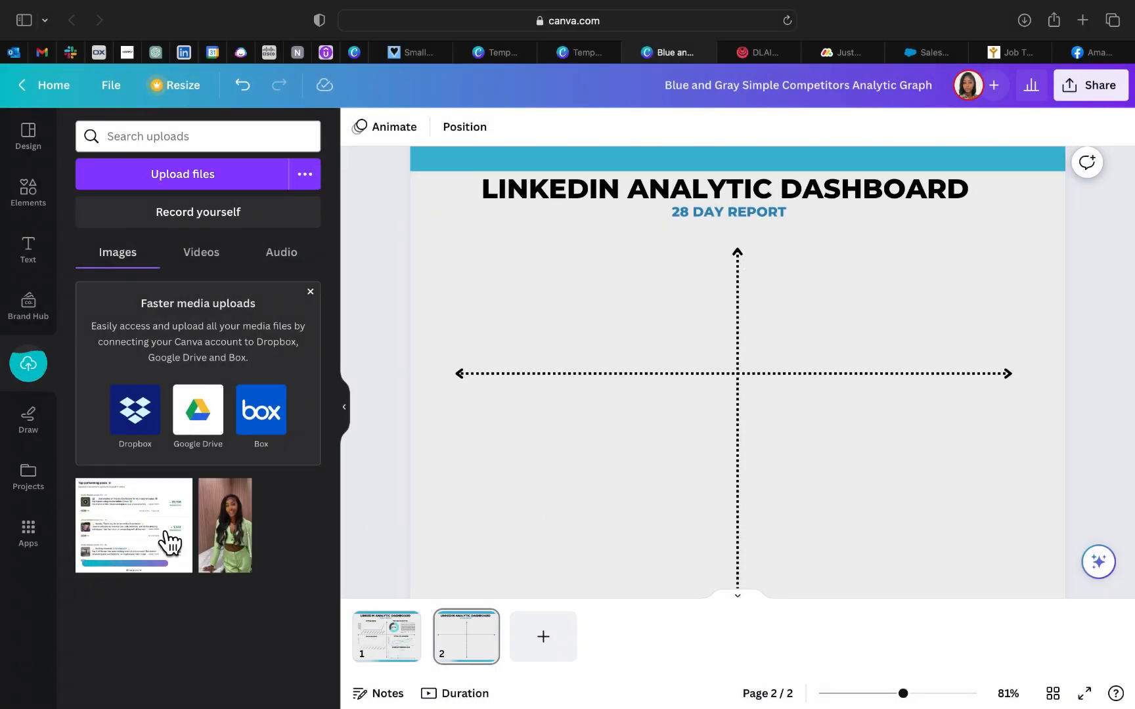
# Step: Place the top performing posts screenshot on page 2, shrink it and move it into the lower-left quadrant below the horizontal arrow
pyautogui.click(169, 542)
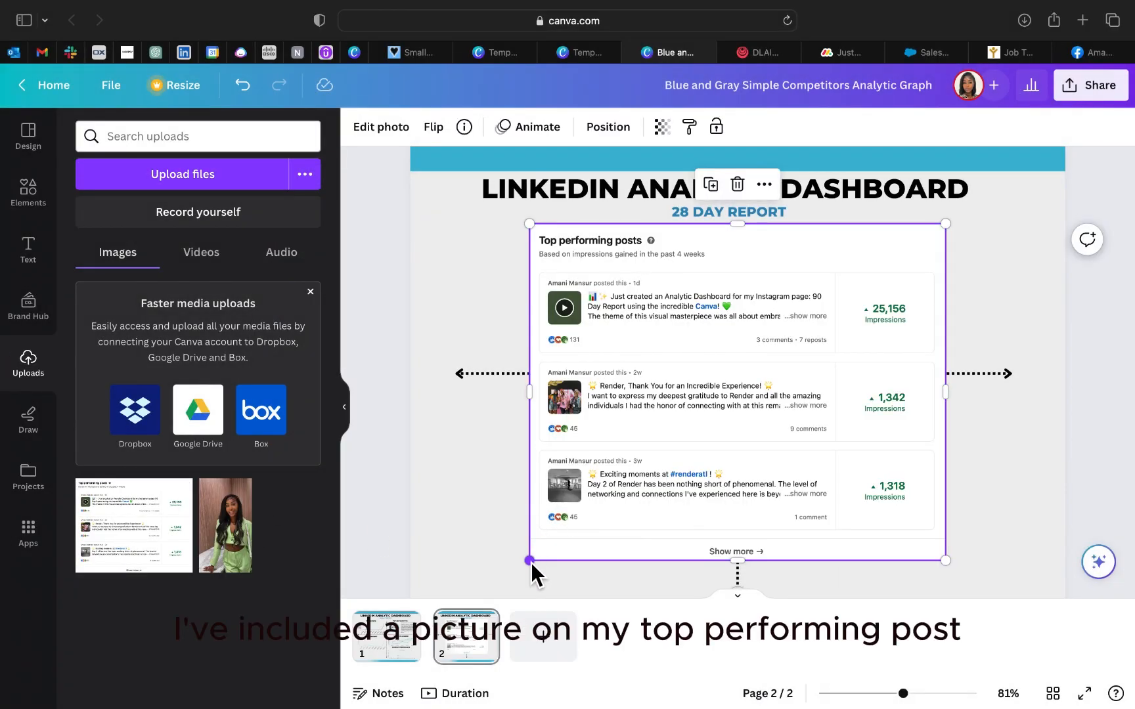
pyautogui.moveTo(529, 560); pyautogui.dragTo(673, 411)
pyautogui.moveTo(812, 334); pyautogui.dragTo(584, 470)
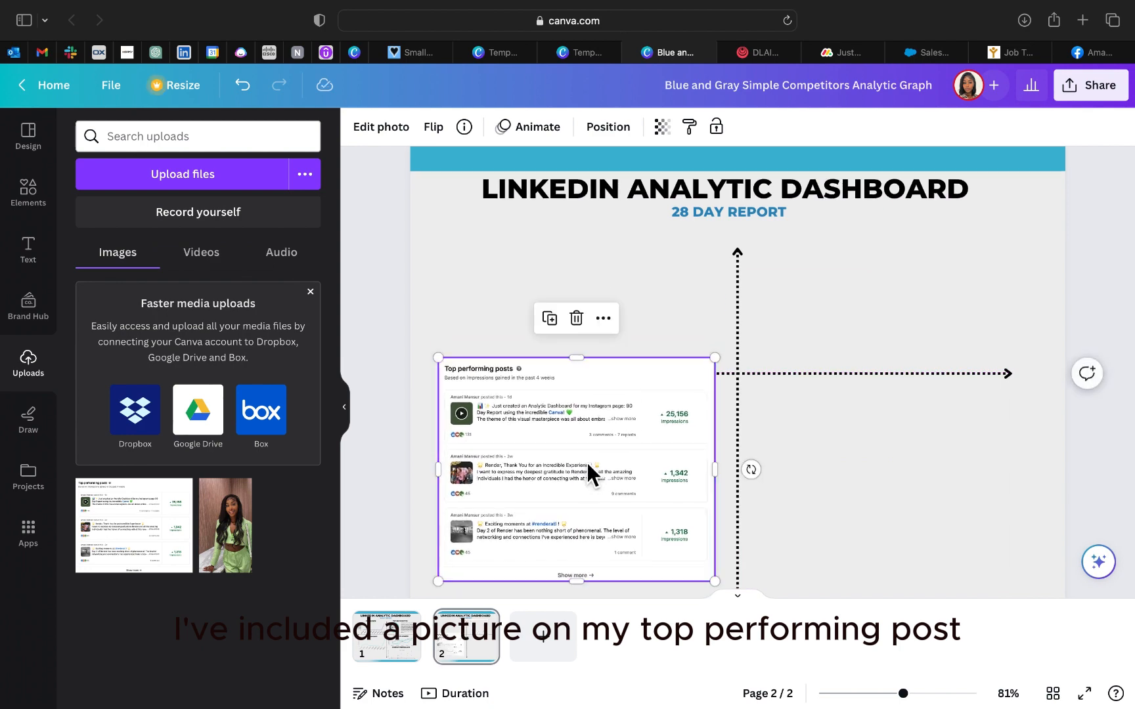
pyautogui.scroll(-1, 825, 276)
pyautogui.click(826, 333)
pyautogui.moveTo(663, 463); pyautogui.dragTo(671, 479)
pyautogui.scroll(1, 664, 367)
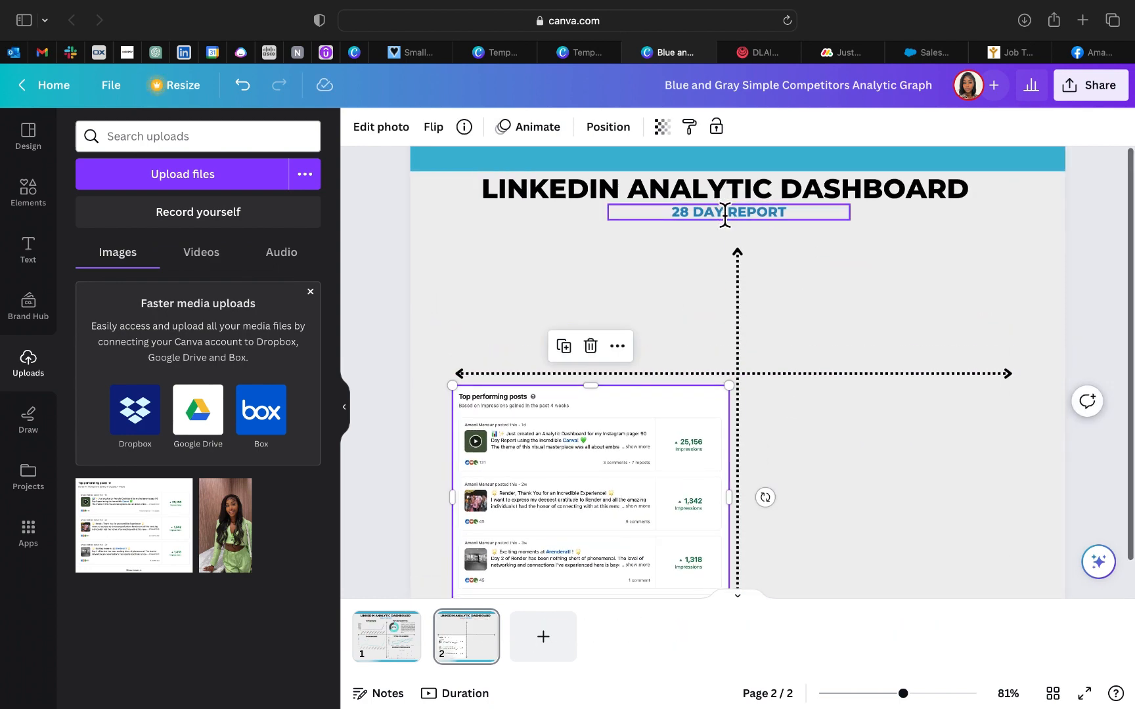
# Step: Duplicate the 28 DAY REPORT subtitle, change the copy's text to TOP PERFORMING POSTS and move it toward the left side of the page
pyautogui.click(725, 215)
pyautogui.press('super+d')
pyautogui.doubleClick(702, 225)
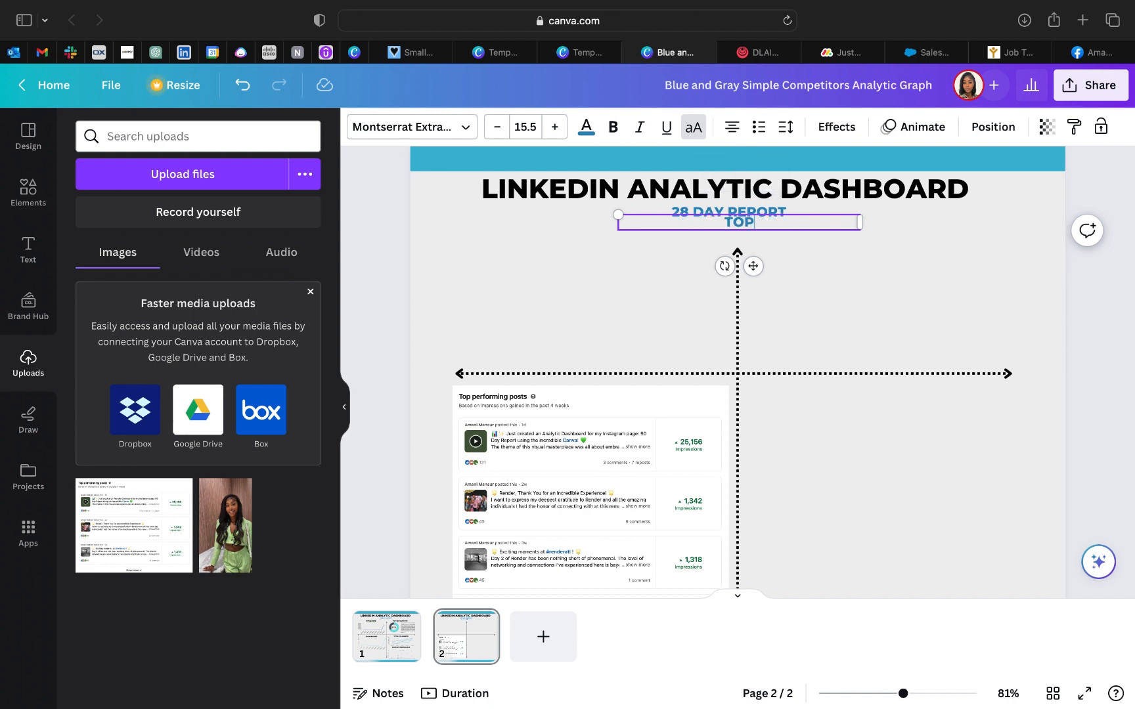
pyautogui.write('TOP P')
pyautogui.write('ERFORMING POSTS')
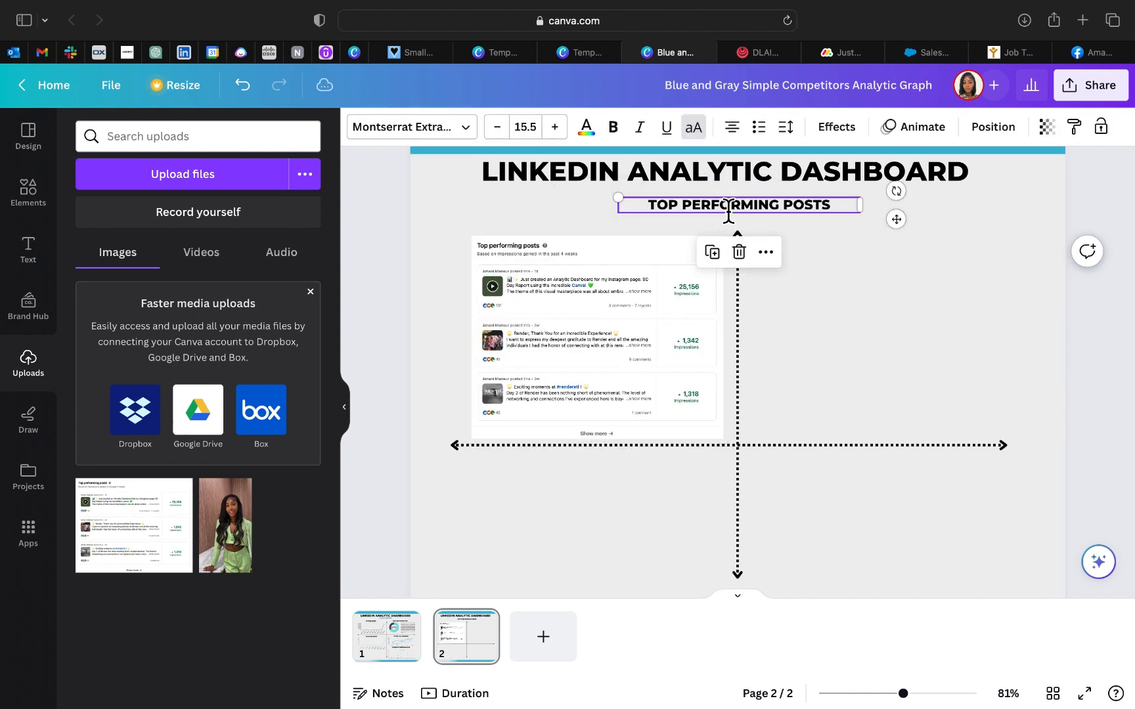
pyautogui.moveTo(723, 218); pyautogui.dragTo(653, 232)
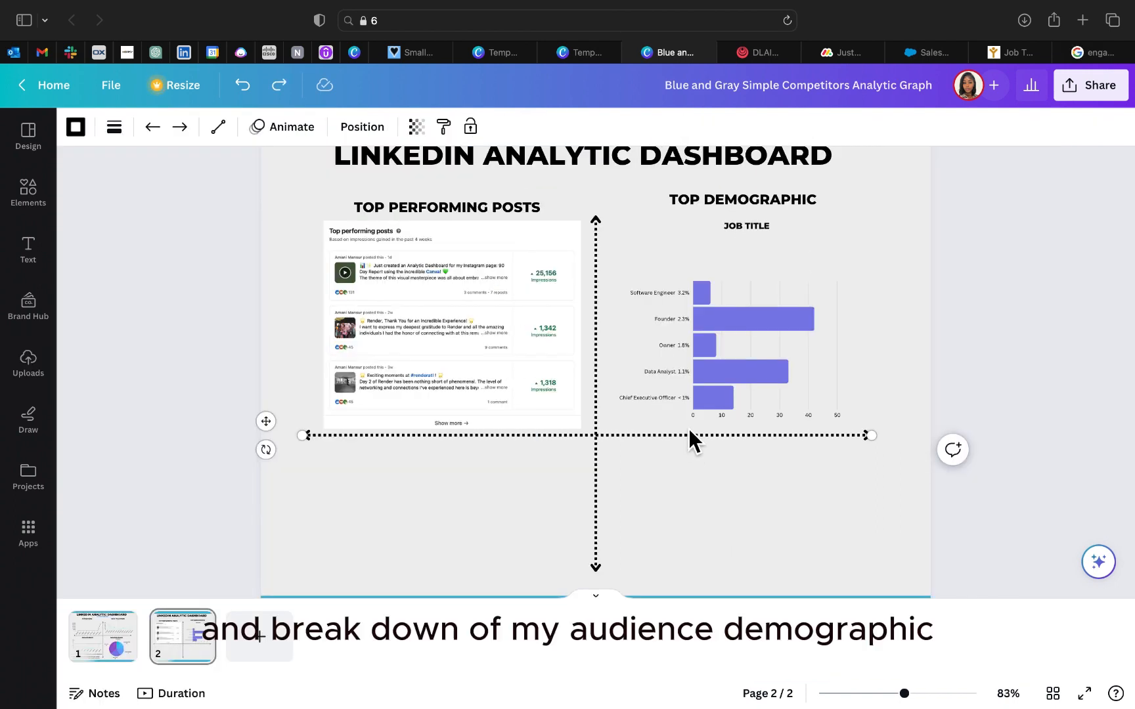
# Step: Move the horizontal dotted arrow down to the bottom of page 2 and shift the vertical dotted arrow up
pyautogui.moveTo(688, 438); pyautogui.dragTo(685, 593)
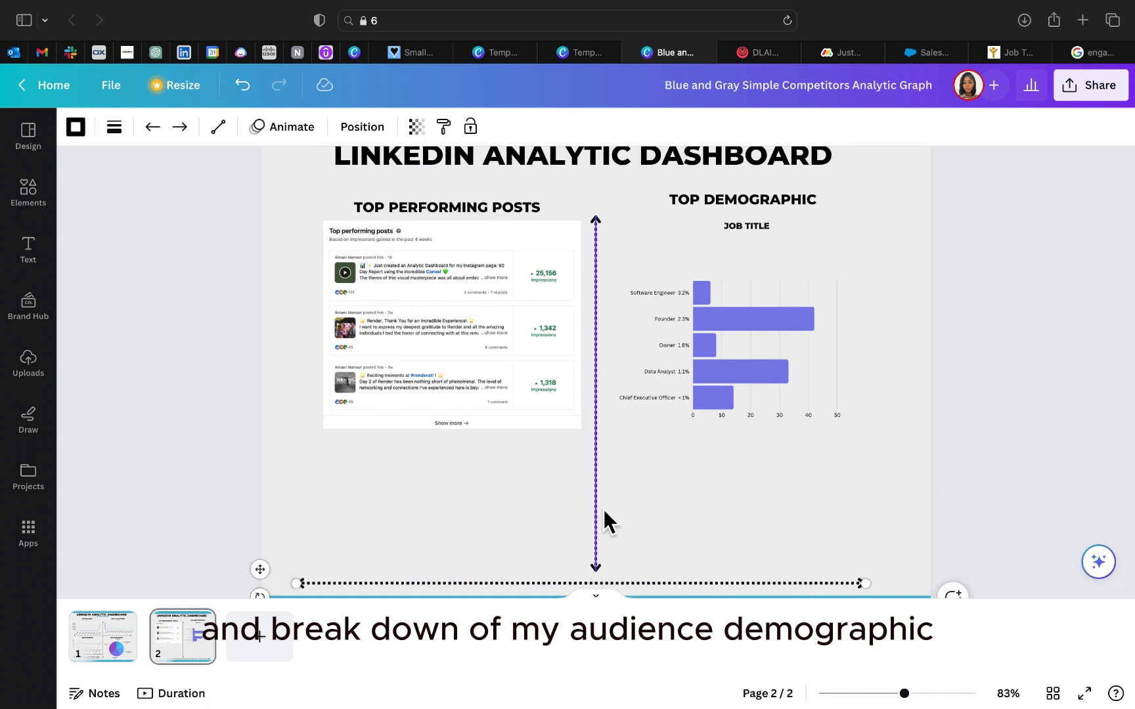
pyautogui.moveTo(597, 514); pyautogui.dragTo(602, 476)
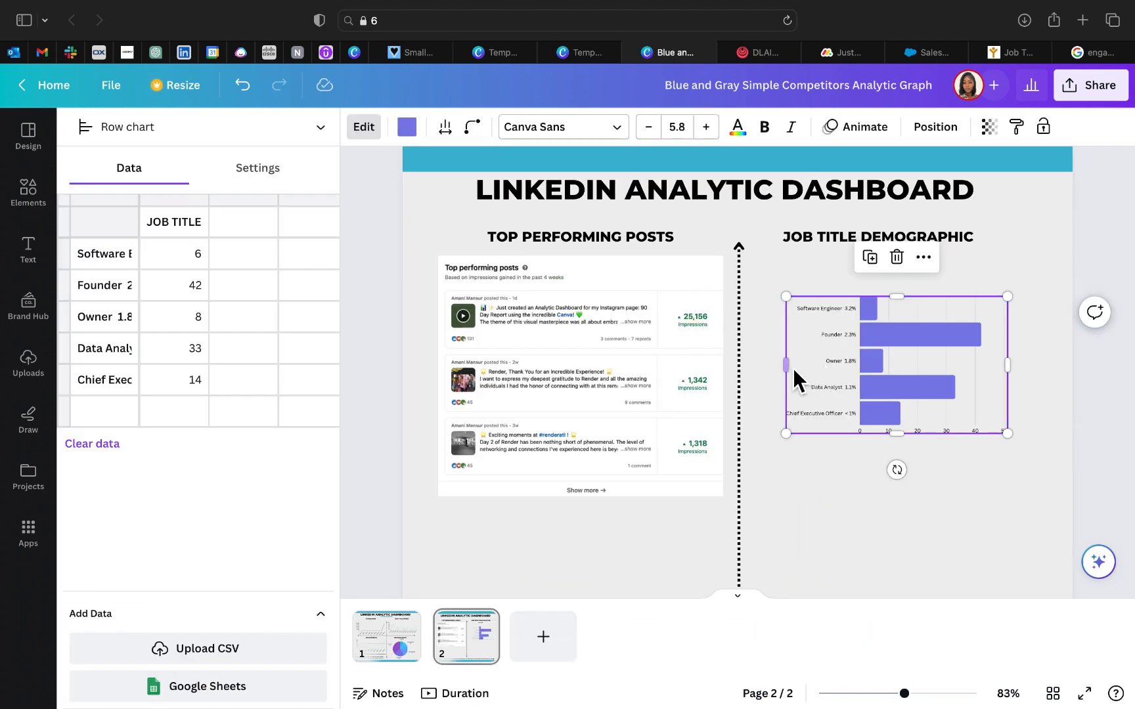
# Step: Widen the job title row chart on both sides and move it up beneath its heading
pyautogui.moveTo(793, 368); pyautogui.dragTo(755, 364)
pyautogui.moveTo(869, 374); pyautogui.dragTo(869, 352)
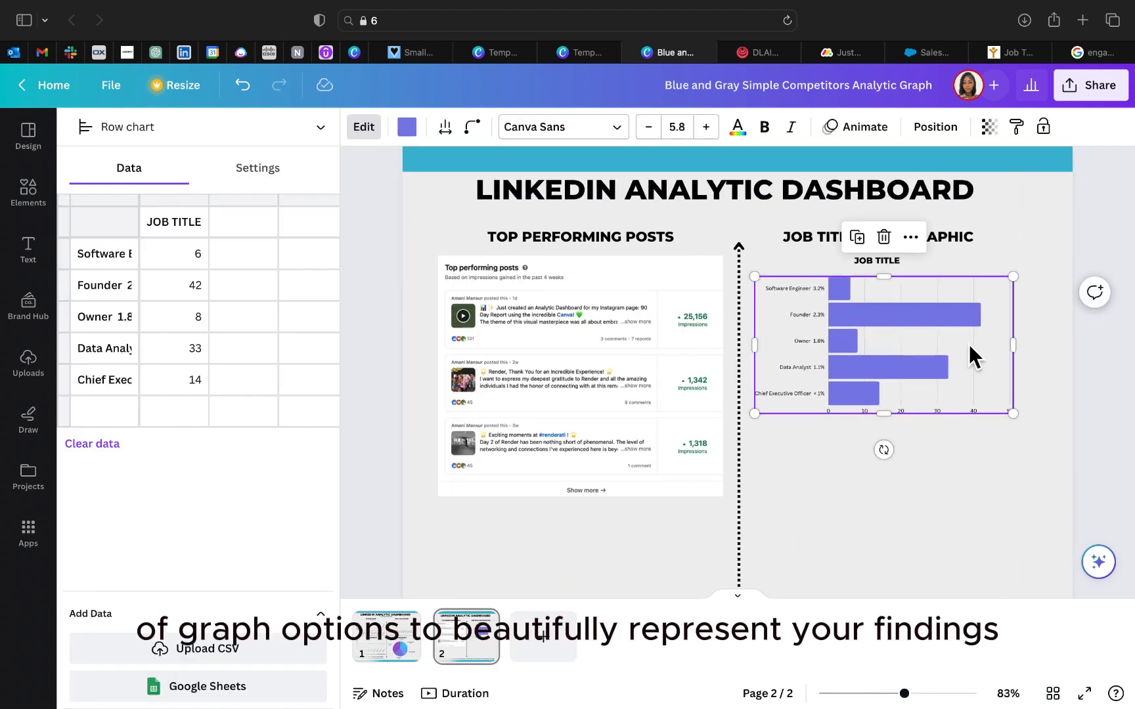
pyautogui.moveTo(1018, 341); pyautogui.dragTo(1021, 341)
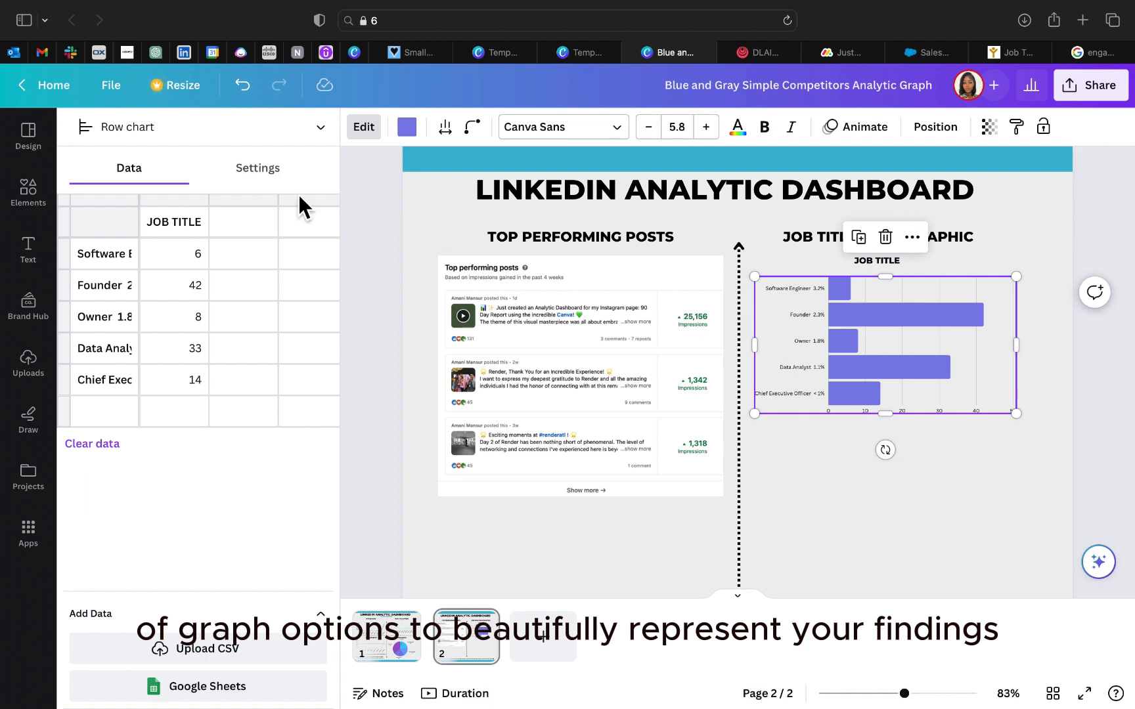
# Step: Try the job title row chart as a Bar chart, and change it to a Stacked bar chart
pyautogui.click(289, 172)
pyautogui.click(226, 128)
pyautogui.click(223, 169)
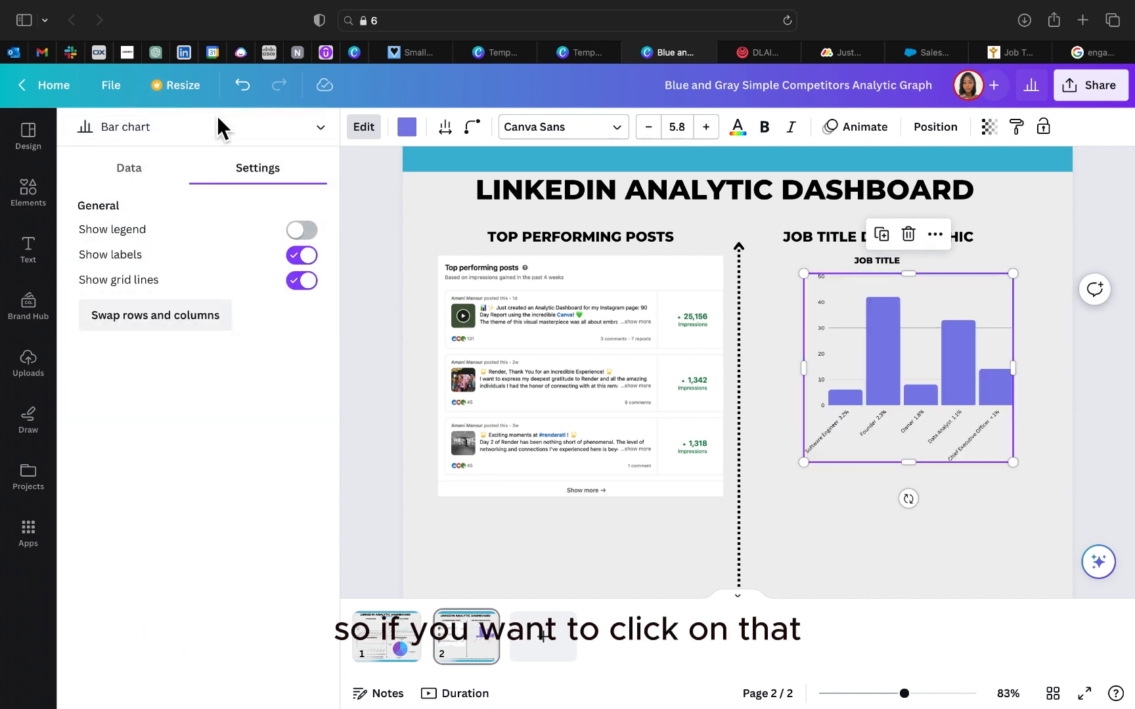
pyautogui.click(227, 129)
pyautogui.click(211, 205)
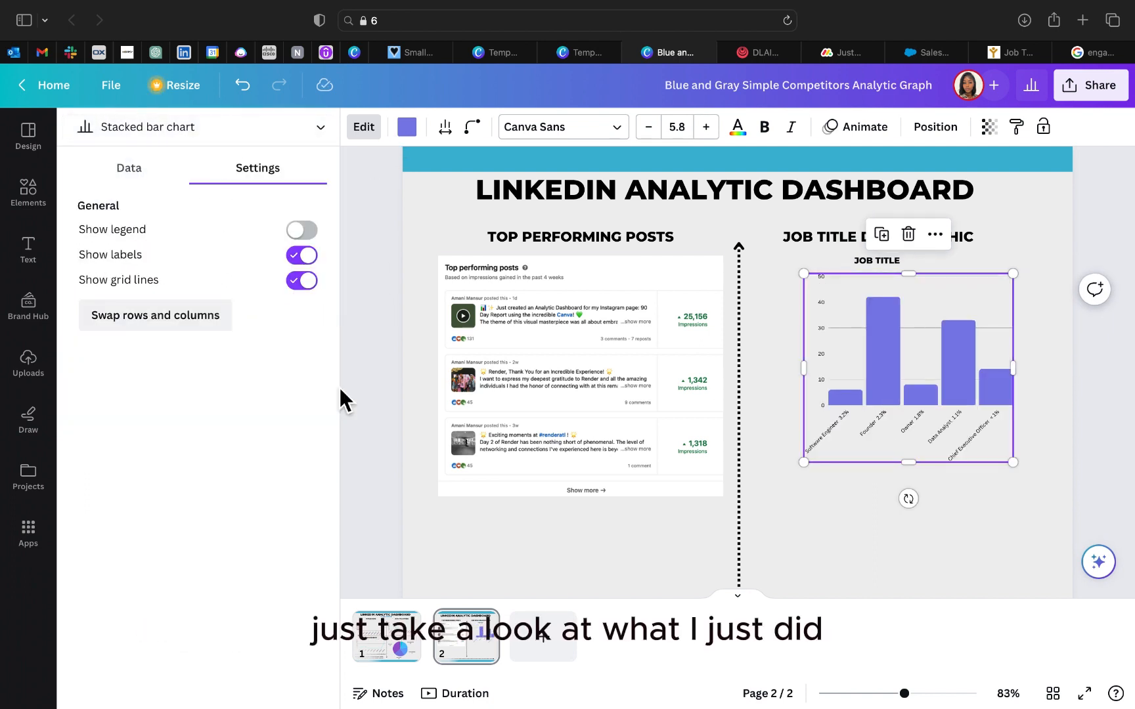
# Step: Try the Bar and Stacked row types on the job title chart, and settle on Row chart
pyautogui.click(243, 128)
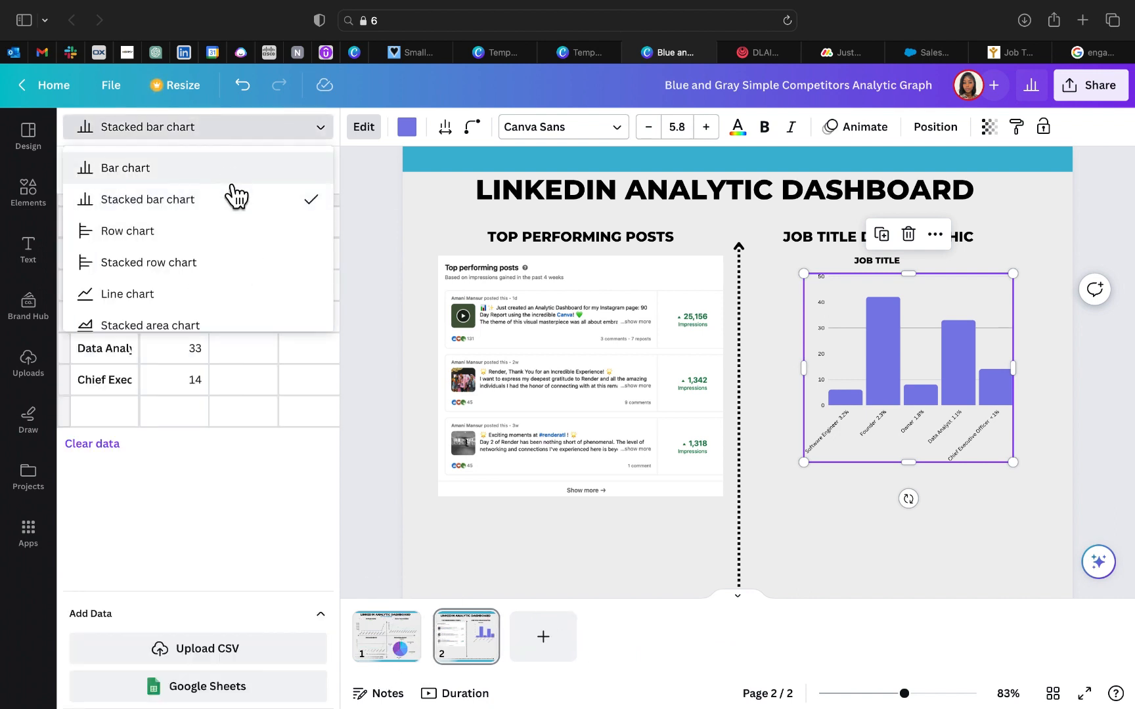
pyautogui.scroll(-1, 235, 216)
pyautogui.scroll(1, 236, 246)
pyautogui.click(237, 231)
pyautogui.click(225, 127)
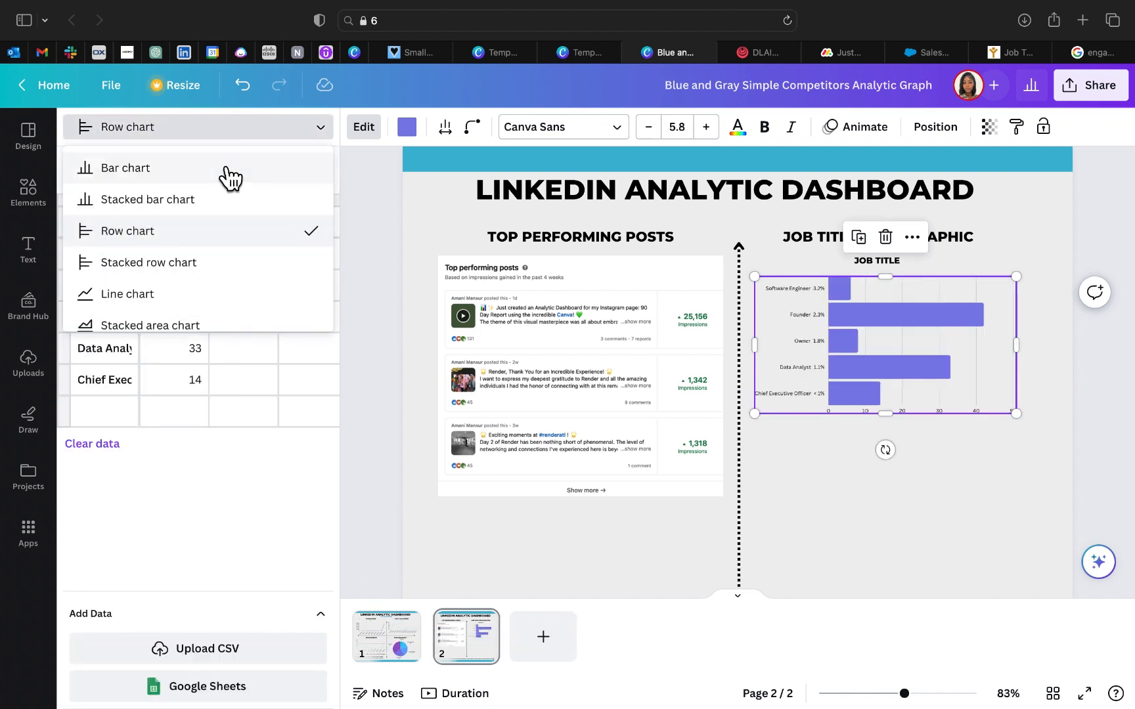
pyautogui.click(227, 172)
pyautogui.click(222, 125)
pyautogui.click(212, 266)
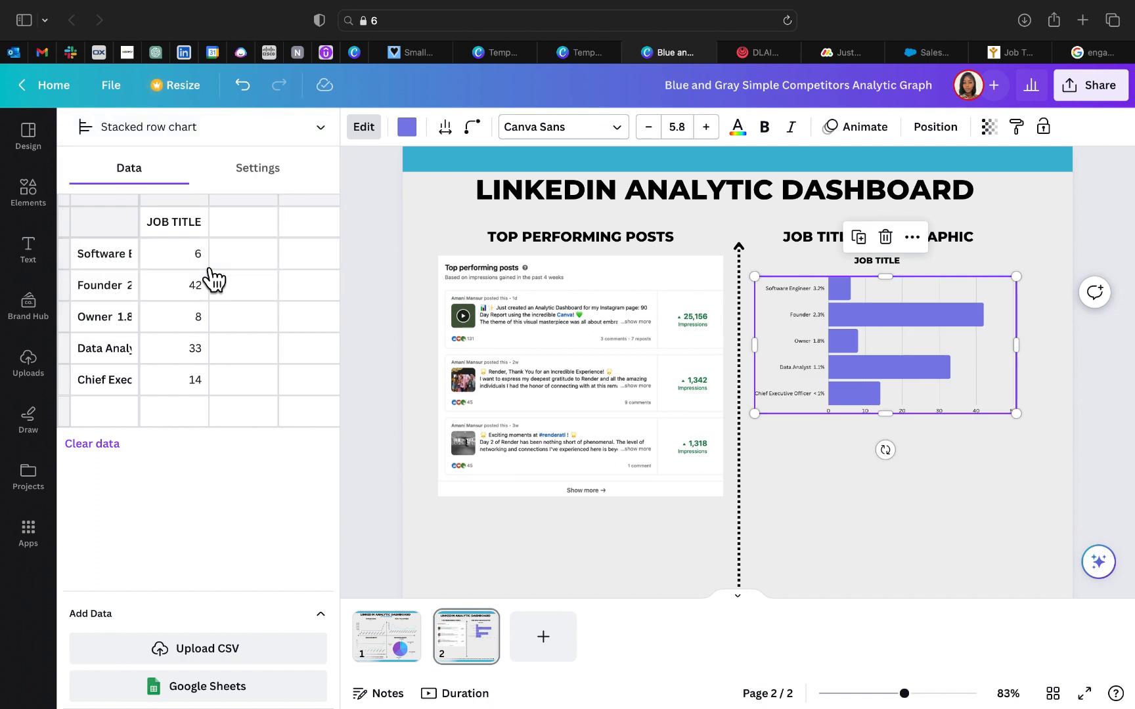
pyautogui.click(218, 133)
pyautogui.click(195, 235)
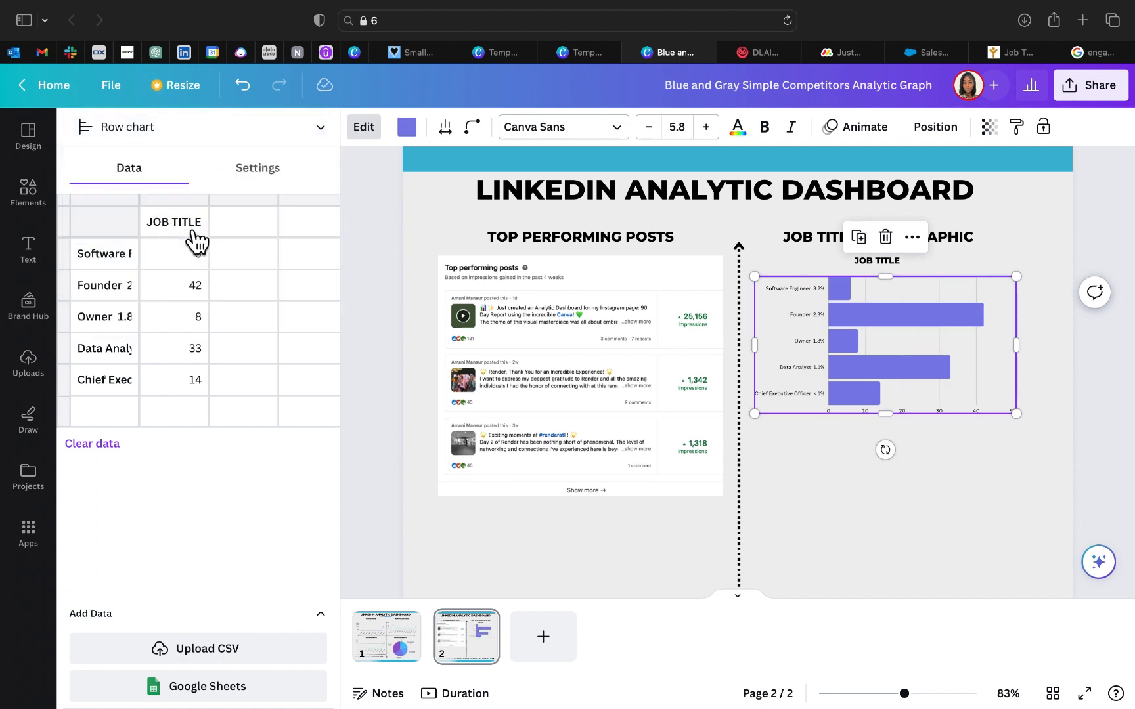
# Step: Widen the job title row chart to about 451 and delete the small JOB TITLE caption above it
pyautogui.moveTo(1025, 348); pyautogui.dragTo(1053, 351)
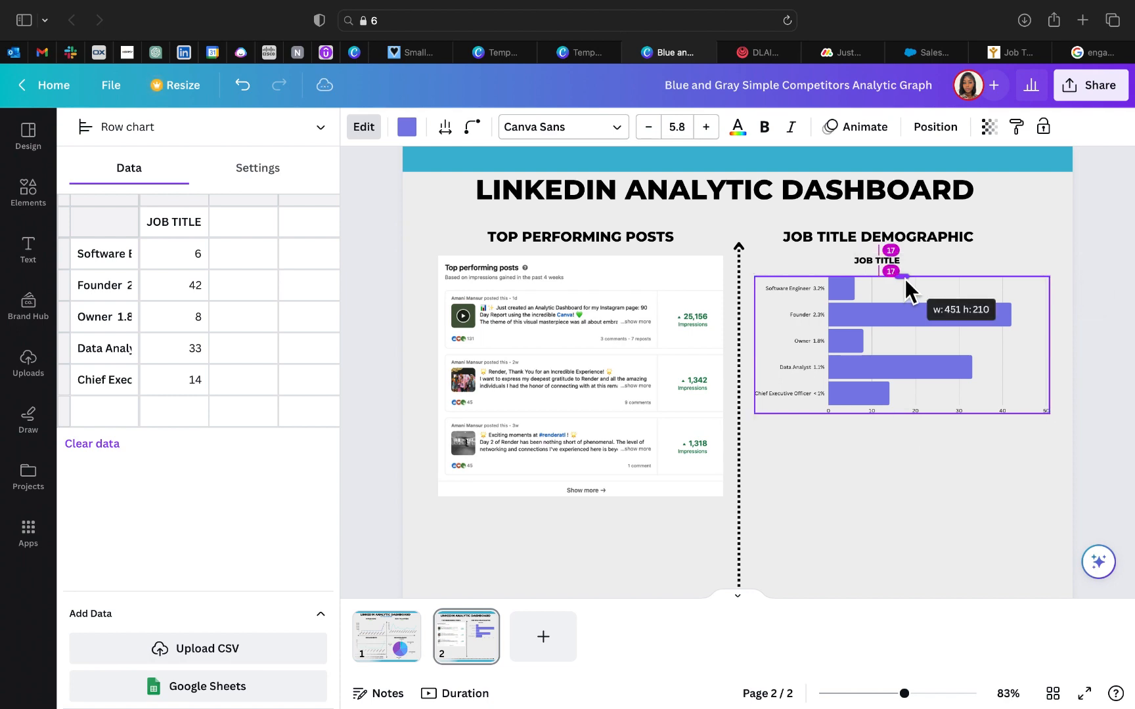
pyautogui.click(839, 240)
pyautogui.moveTo(836, 248); pyautogui.dragTo(836, 246)
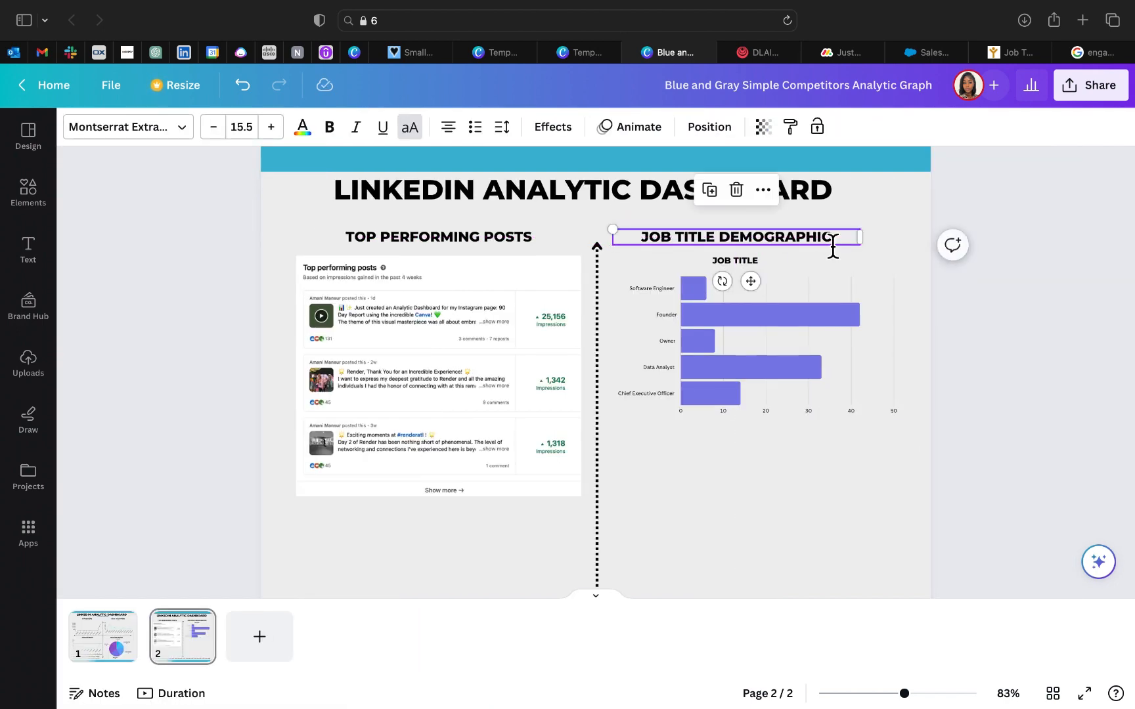
pyautogui.click(761, 264)
pyautogui.click(711, 218)
pyautogui.moveTo(743, 363); pyautogui.dragTo(748, 385)
pyautogui.moveTo(748, 385); pyautogui.dragTo(738, 386)
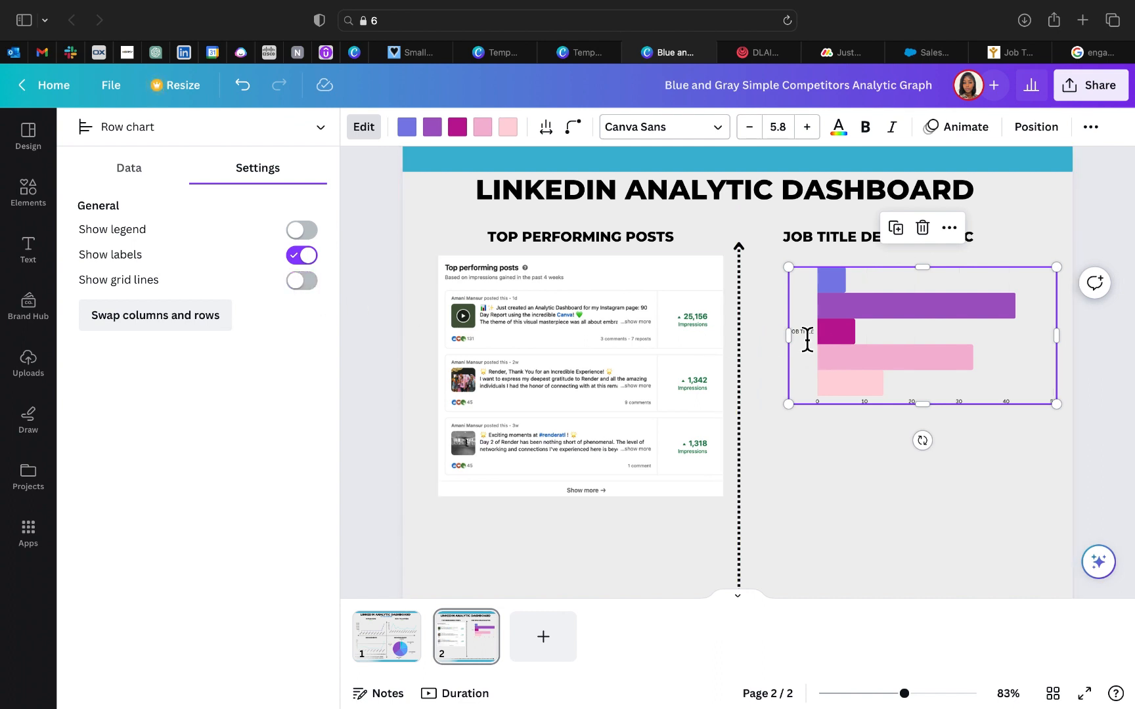
# Step: Turn off the labels and turn on the grid lines for the job title row chart
pyautogui.click(313, 259)
pyautogui.click(314, 259)
pyautogui.click(315, 281)
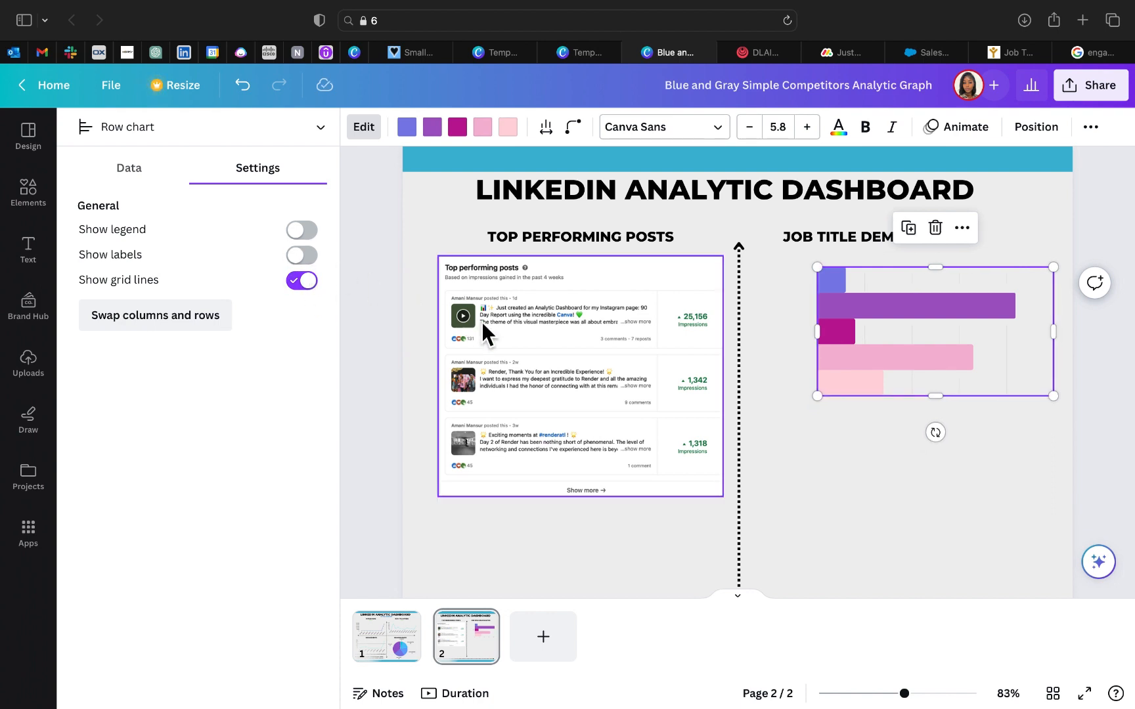
# Step: Extend the job title chart toward the left, make it slightly taller and move it up close under its heading
pyautogui.moveTo(821, 342); pyautogui.dragTo(793, 343)
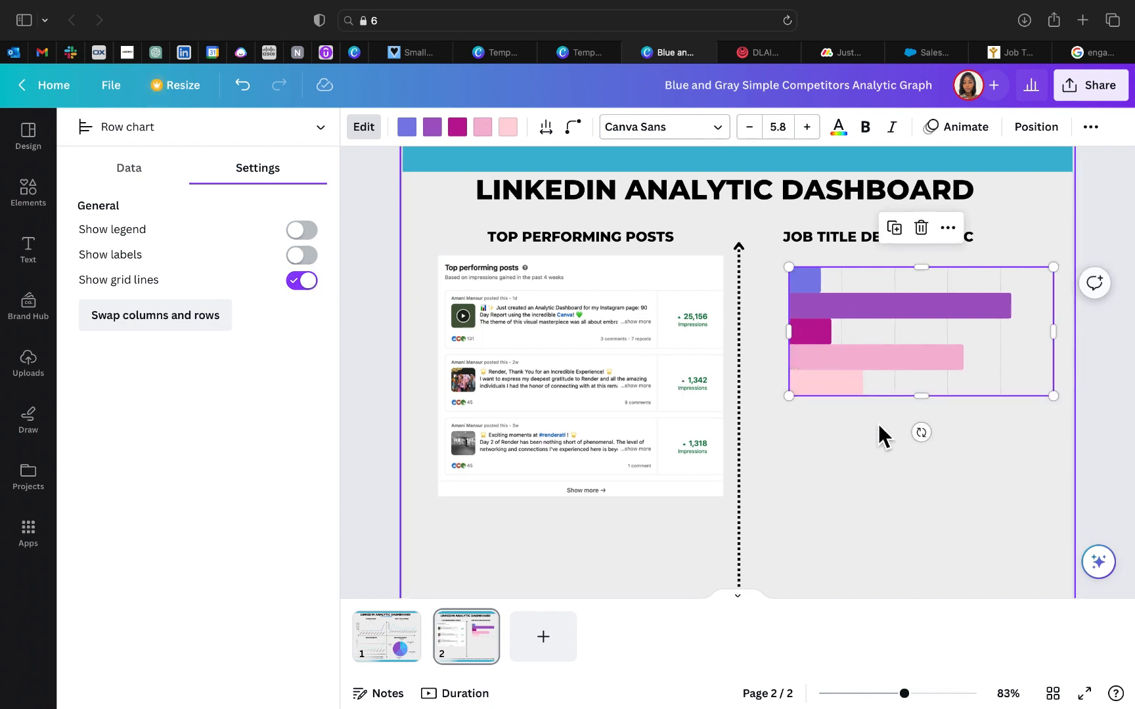
pyautogui.moveTo(919, 398); pyautogui.dragTo(879, 374)
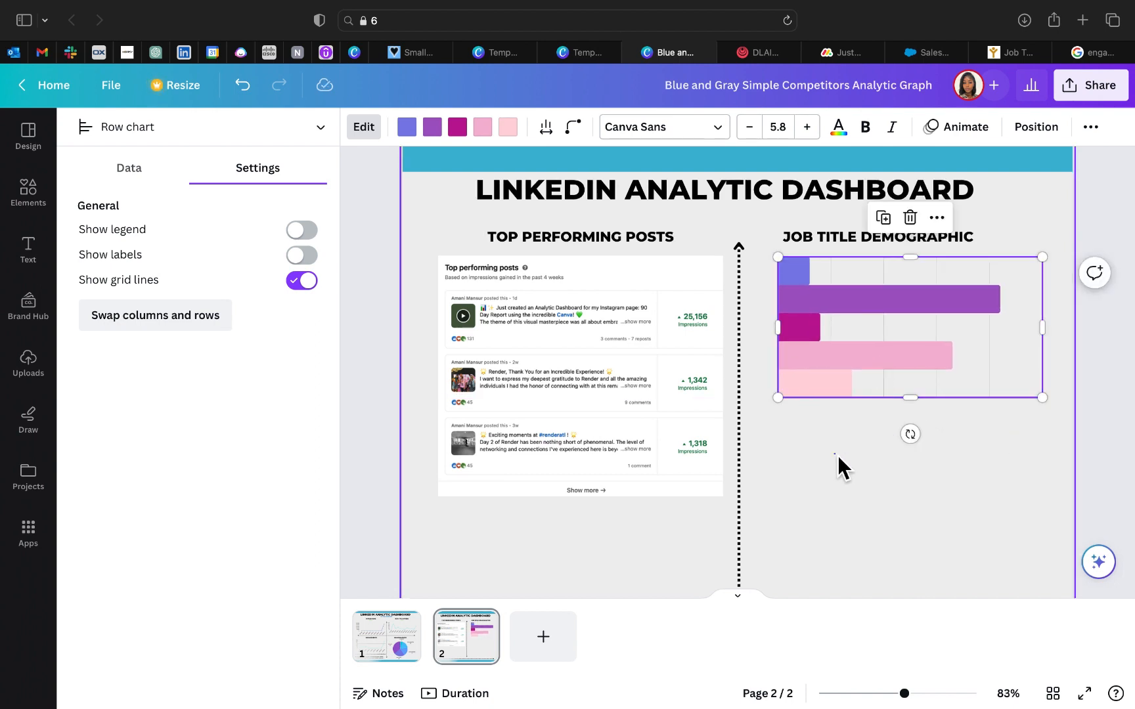
pyautogui.click(838, 456)
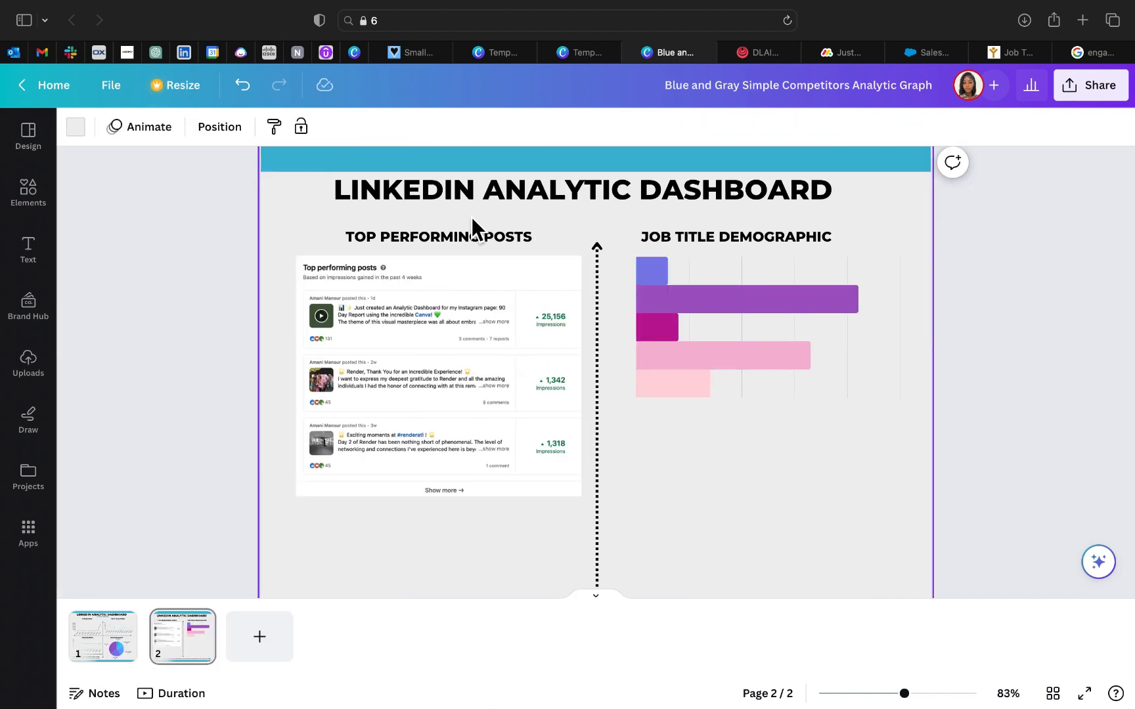
# Step: Duplicate the TOP PERFORMING POSTS heading, move the copy over the job title chart and replace its text with the copied job titles
pyautogui.click(480, 240)
pyautogui.click(424, 202)
pyautogui.moveTo(513, 255); pyautogui.dragTo(726, 383)
pyautogui.doubleClick(726, 382)
pyautogui.write('OFTWARE ENGINEER  FOUNDER  OWNER  DATA ANALYST  CHIEF EXECUTIVE OFFICER')
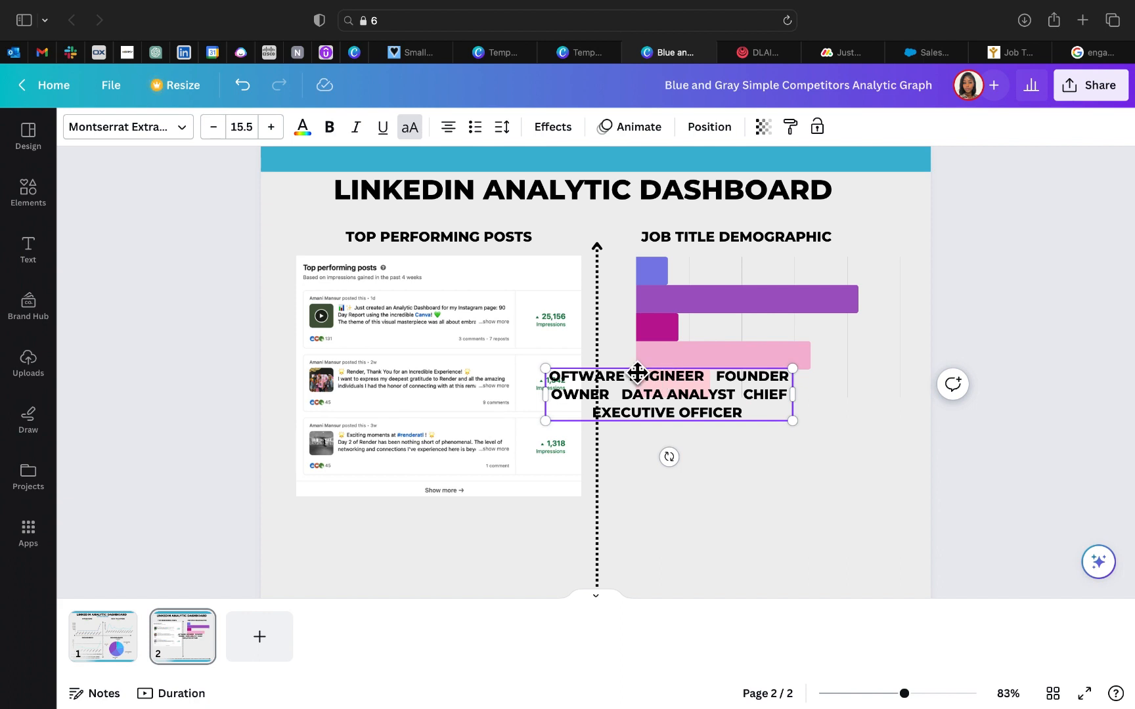
# Step: Move the job titles text below the chart, and place a heading copy reading CHIEF EXECUTIVE OFFICER near the chart's last bar
pyautogui.click(632, 453)
pyautogui.click(629, 401)
pyautogui.click(645, 331)
pyautogui.doubleClick(678, 411)
pyautogui.write('EXECUTIVE OFFICER')
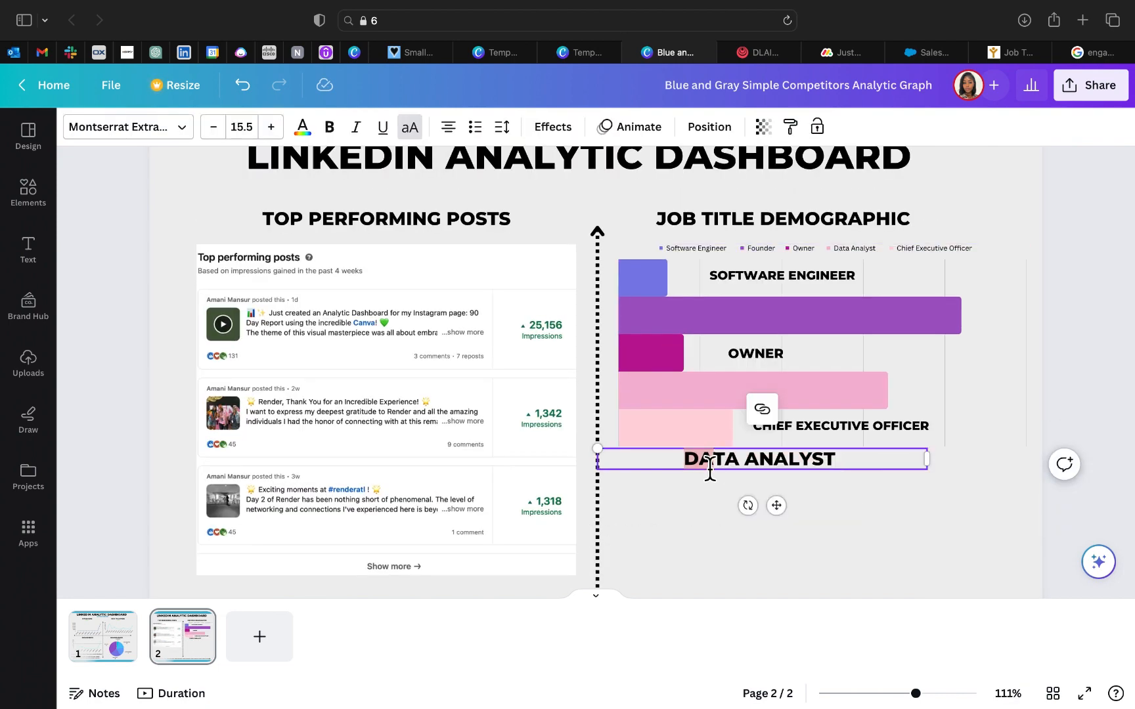
pyautogui.click(689, 466)
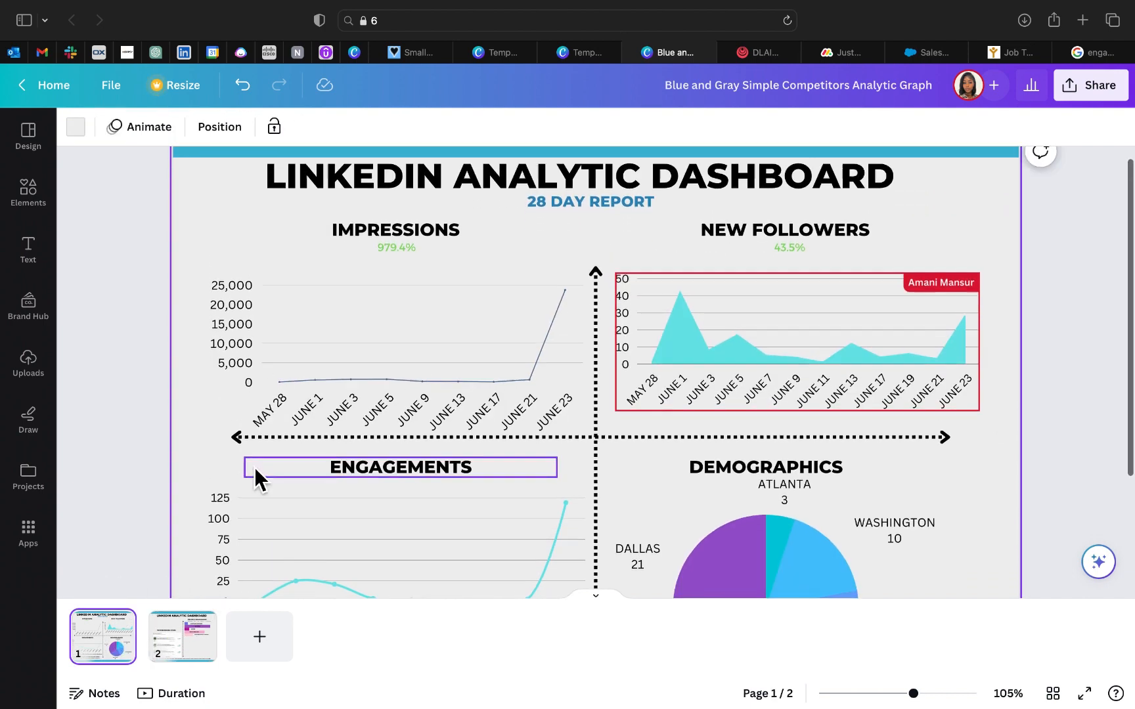
# Step: Review the charts on page 1 and compare them with the layout of page 2
pyautogui.scroll(-3, 255, 467)
pyautogui.scroll(2, 255, 470)
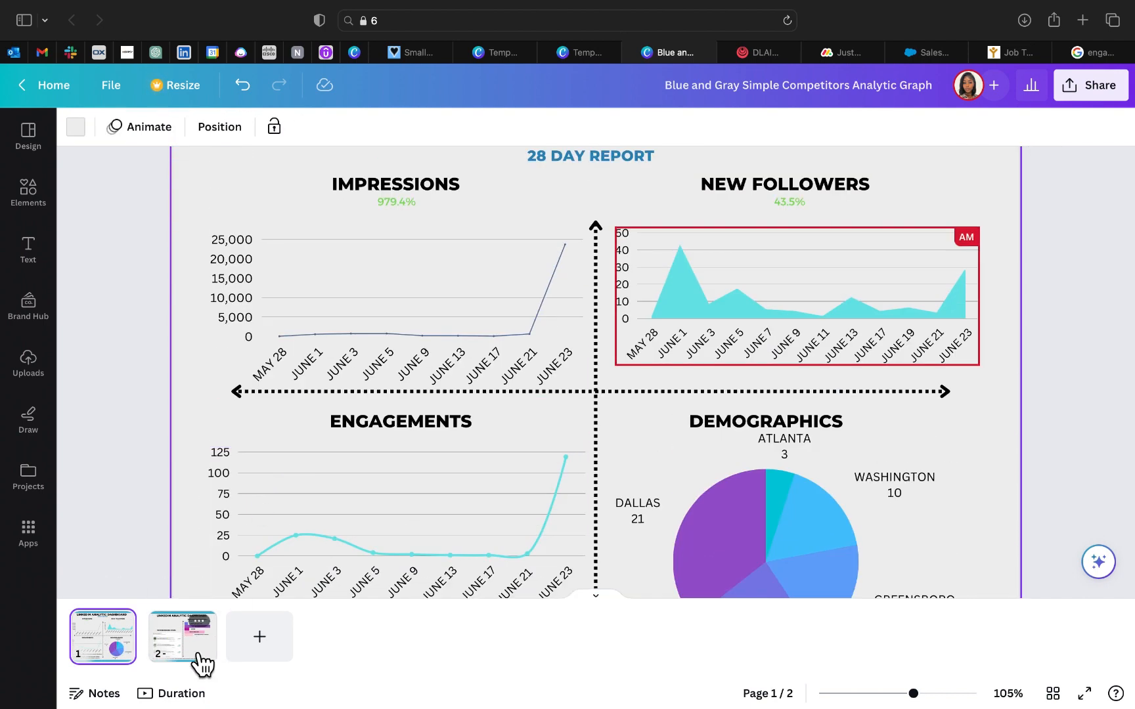
pyautogui.scroll(-4, 274, 391)
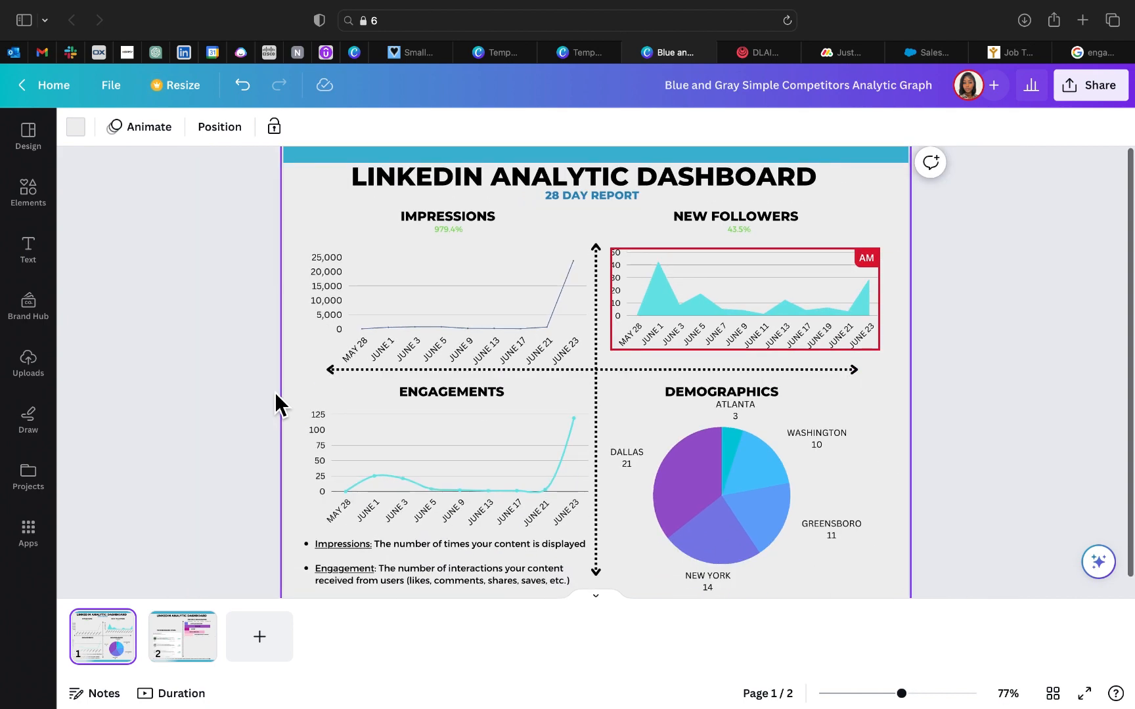
pyautogui.click(198, 647)
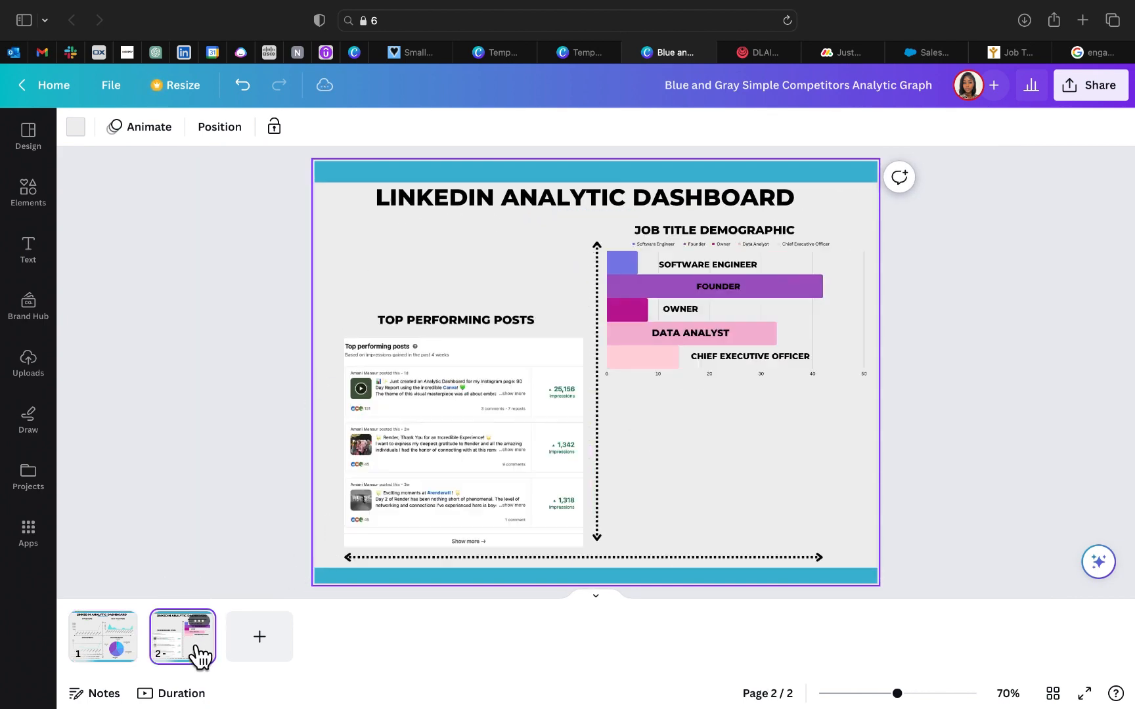
pyautogui.click(130, 654)
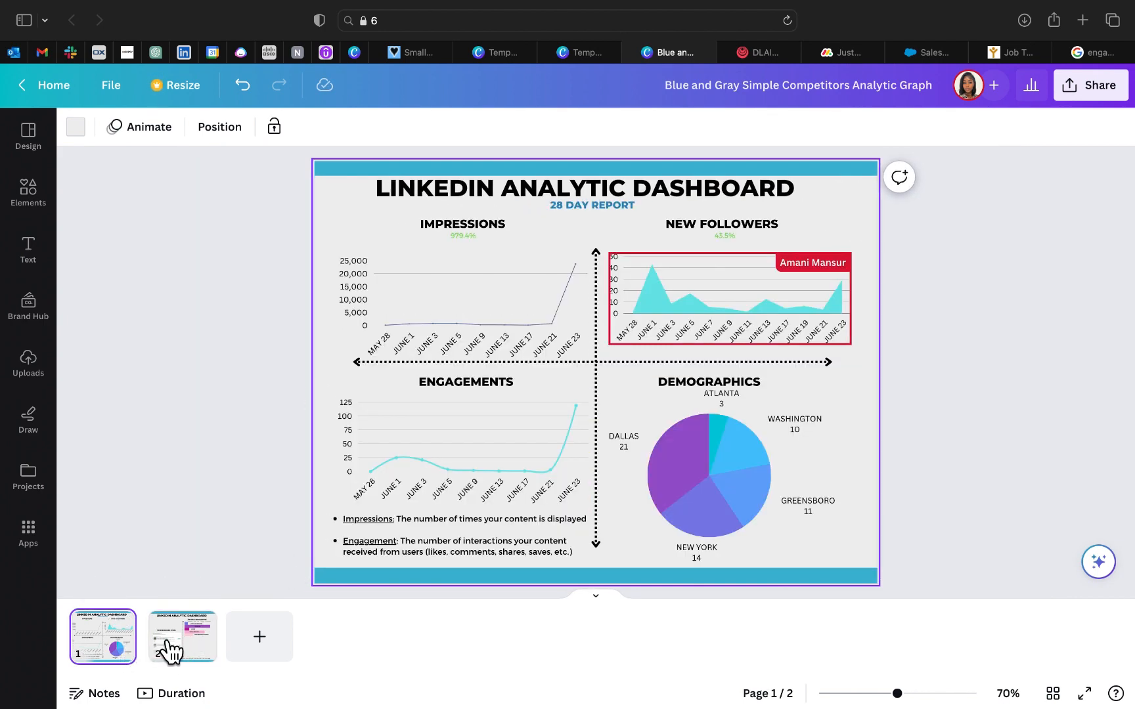
pyautogui.click(182, 635)
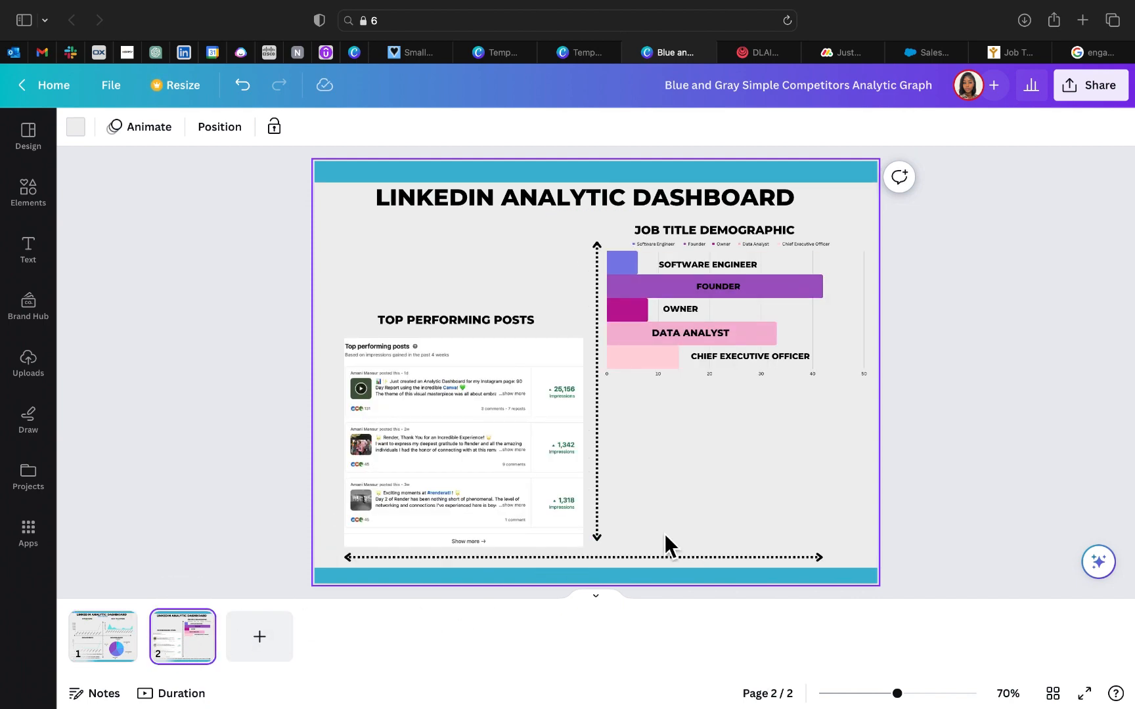
# Step: Copy the New Followers area chart from page 1 to page 2 and place it below the job title chart
pyautogui.click(112, 654)
pyautogui.click(694, 306)
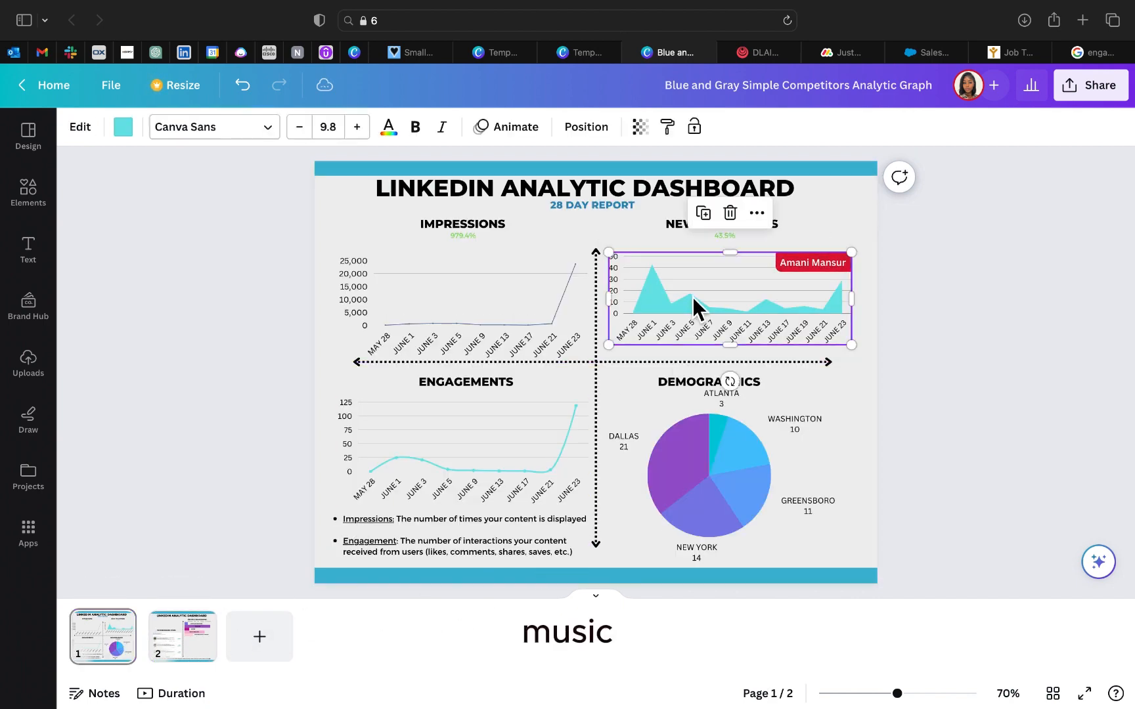
pyautogui.hotkey('ctrl', 'c')
pyautogui.click(466, 636)
pyautogui.hotkey('ctrl', 'v')
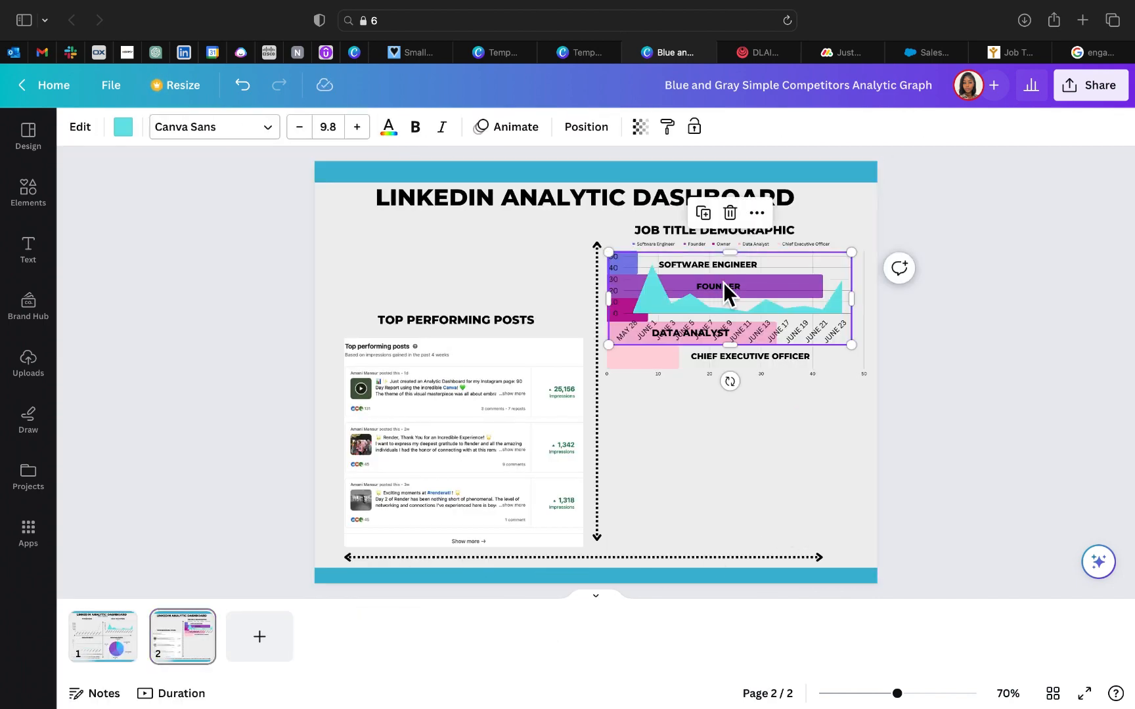
pyautogui.moveTo(729, 291); pyautogui.dragTo(745, 512)
# Step: Copy the NEW FOLLOWERS heading from page 1 to page 2 and place it between the job title and follower charts
pyautogui.click(413, 647)
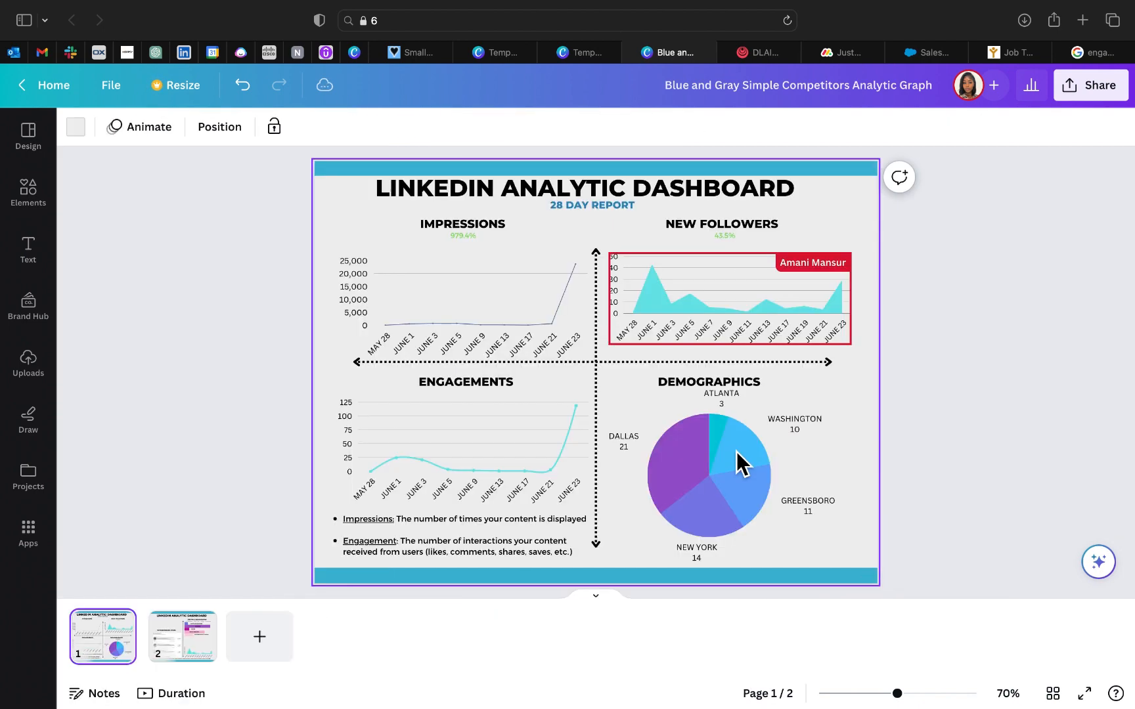
pyautogui.click(731, 227)
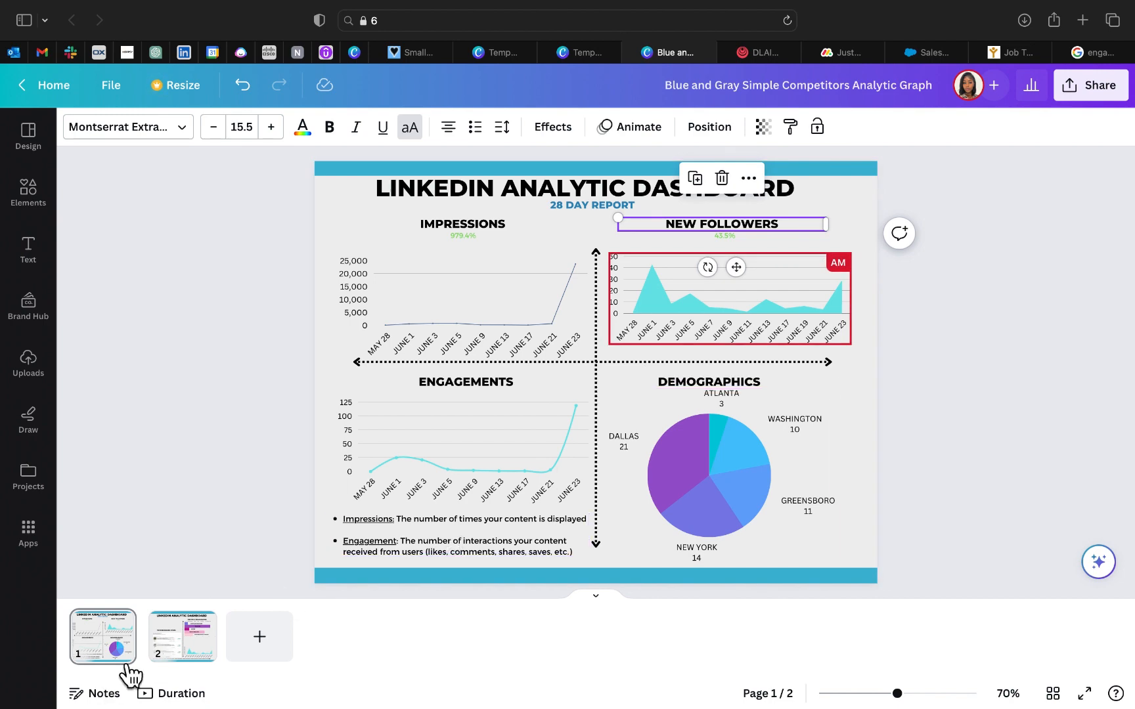
pyautogui.click(183, 635)
pyautogui.press('cmd+v')
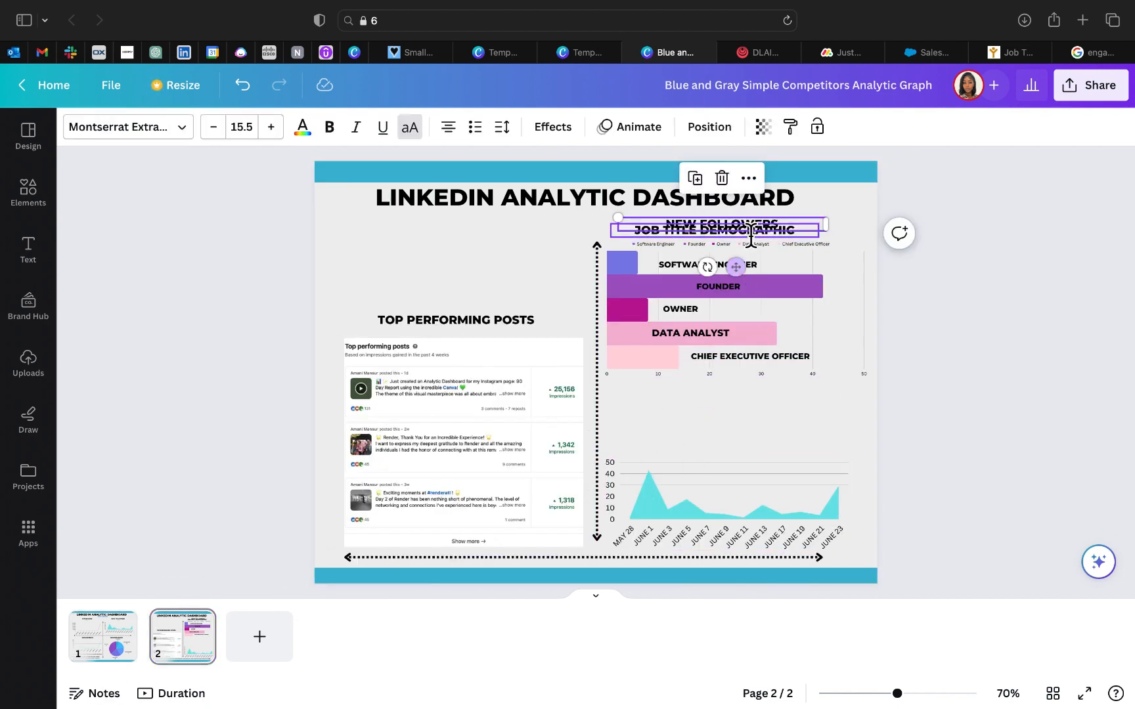
pyautogui.moveTo(749, 241); pyautogui.dragTo(753, 407)
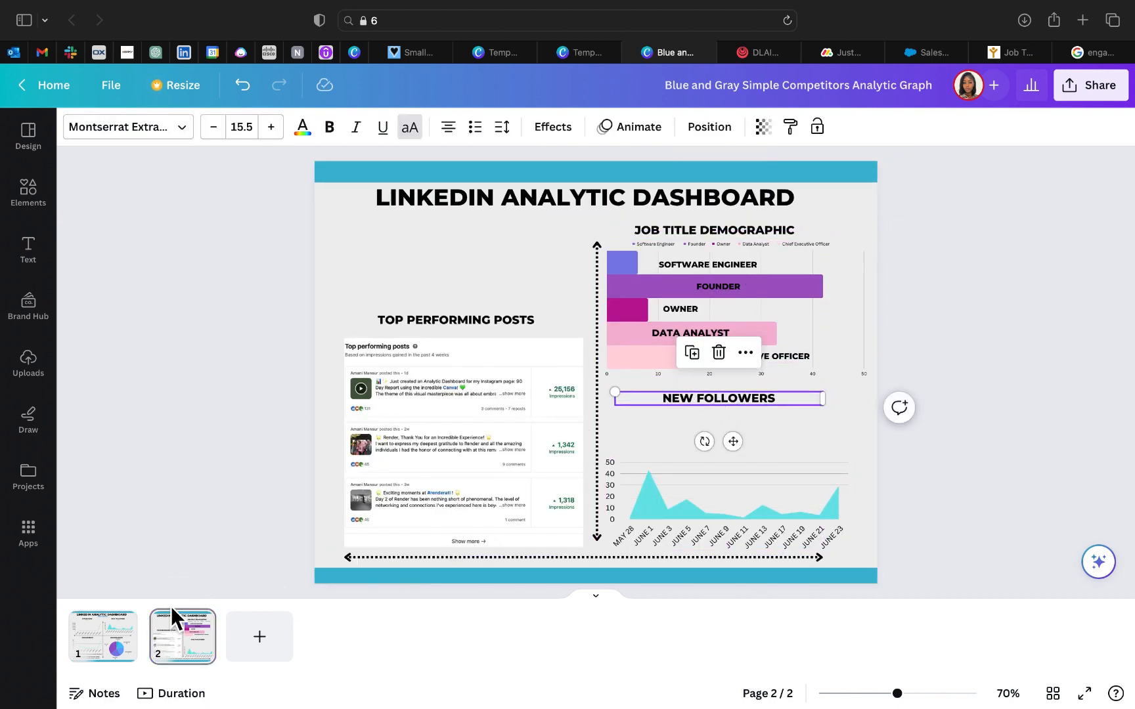
# Step: Copy the green 43.5% figure from page 1 to page 2 and place it just below and right of the NEW FOLLOWERS heading
pyautogui.click(103, 635)
pyautogui.click(724, 238)
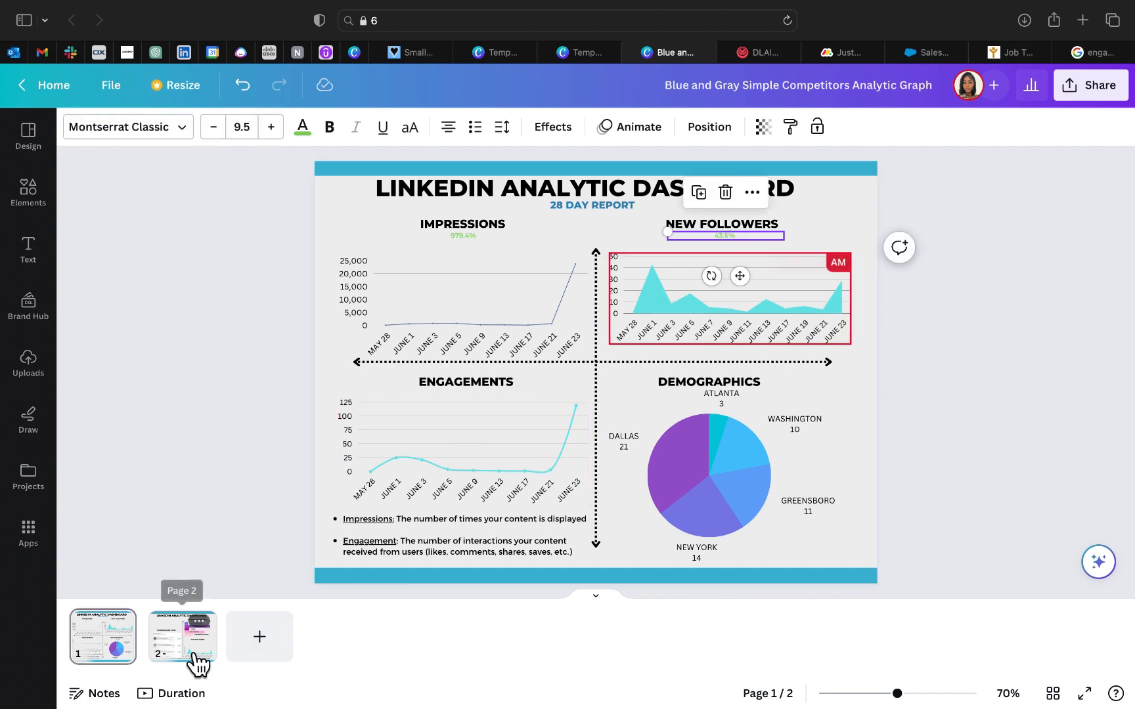
pyautogui.click(195, 656)
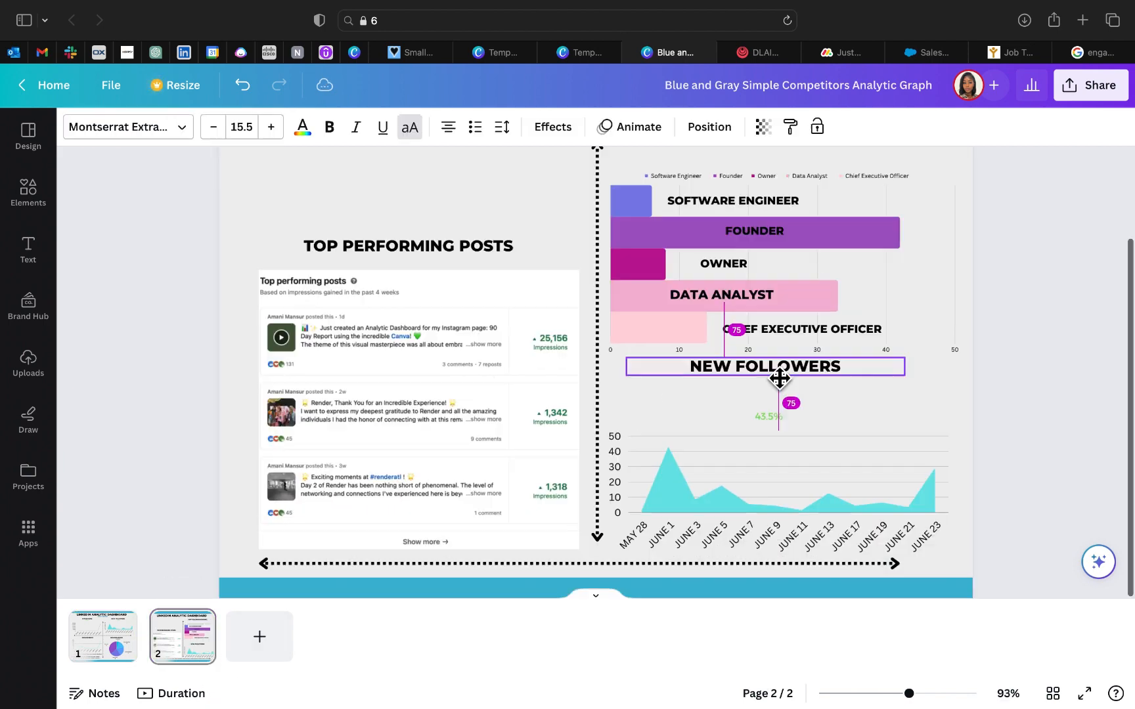
pyautogui.moveTo(777, 379); pyautogui.dragTo(769, 408)
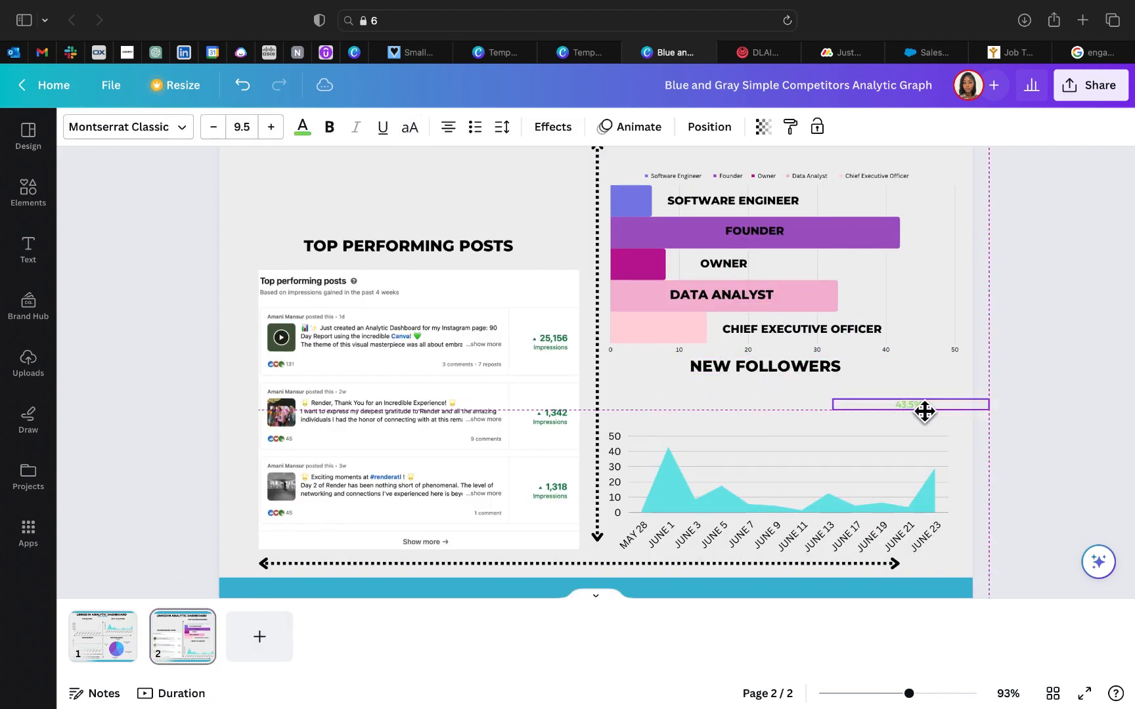
pyautogui.moveTo(924, 411)
pyautogui.mouseDown()
pyautogui.moveTo(947, 388)
pyautogui.moveTo(932, 392)
pyautogui.mouseUp()
pyautogui.click(158, 281)
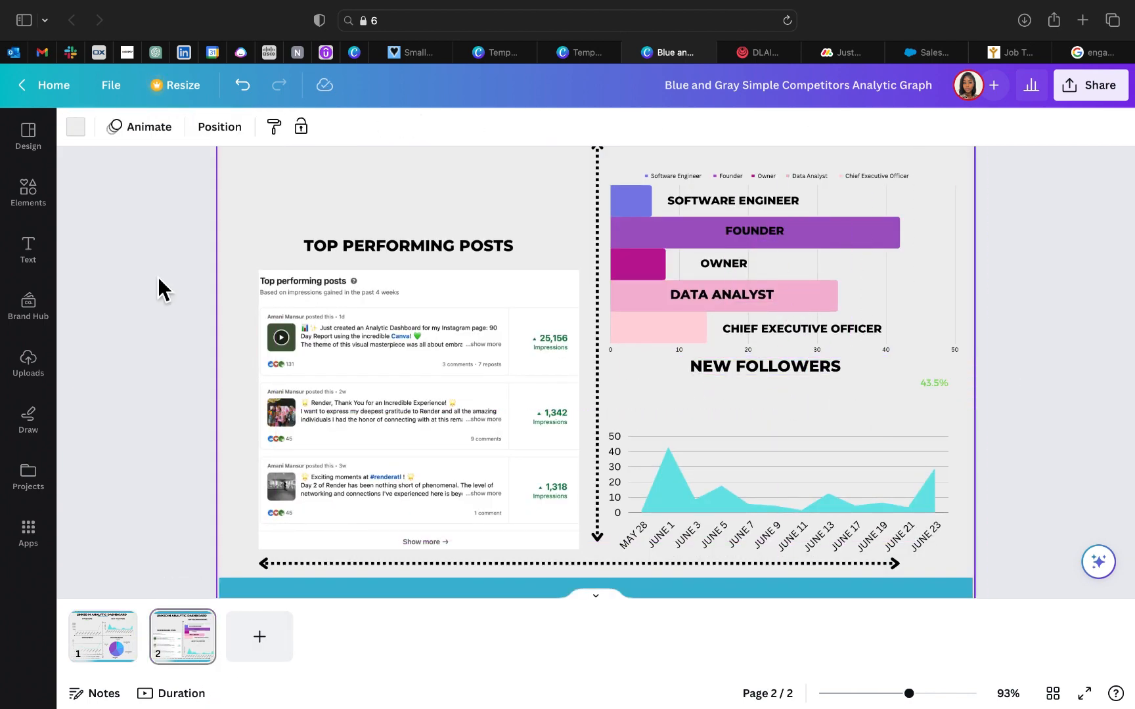
# Step: Search the design elements for ARRO to find an arrow graphic
pyautogui.click(32, 197)
pyautogui.click(159, 145)
pyautogui.write('ARRO')
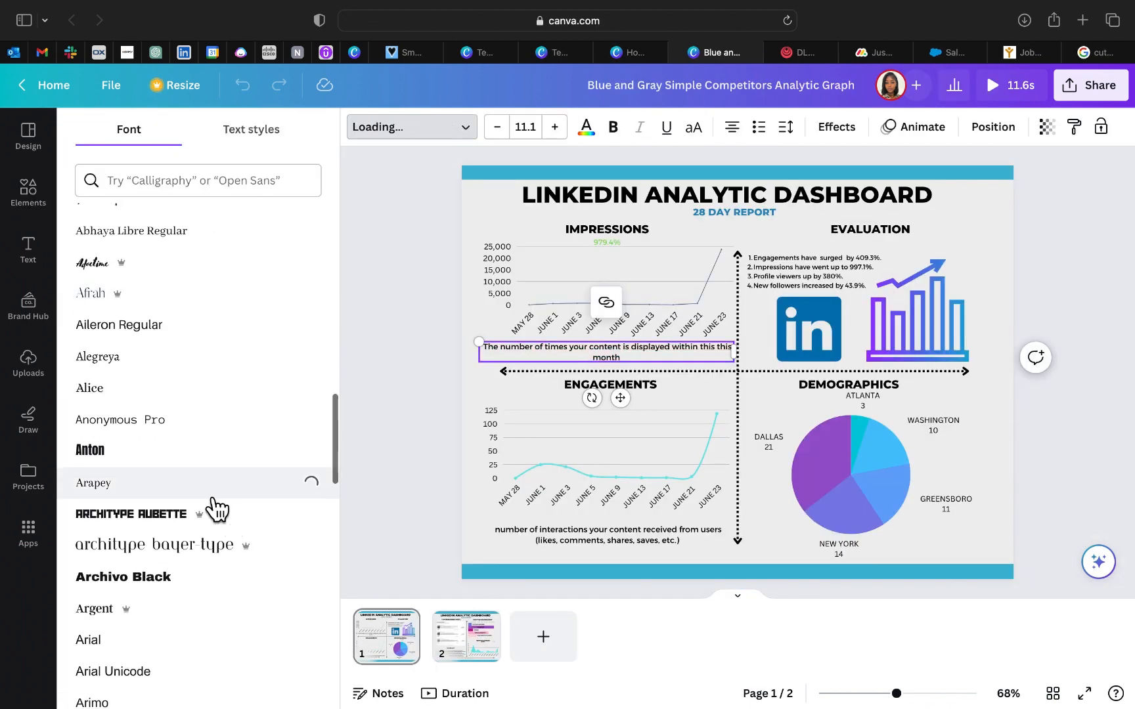
pyautogui.scroll(-15, 207, 503)
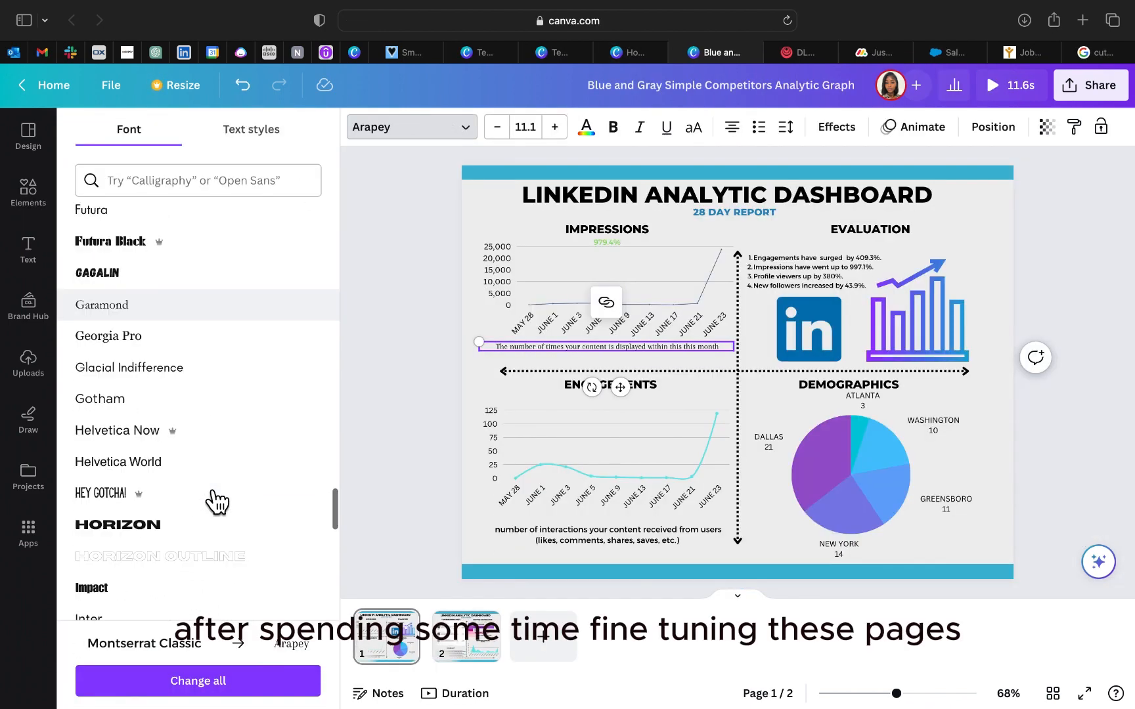
# Step: Set the impressions description and the second item of the evaluation list on page 1 to Times New Roman
pyautogui.scroll(-20, 216, 502)
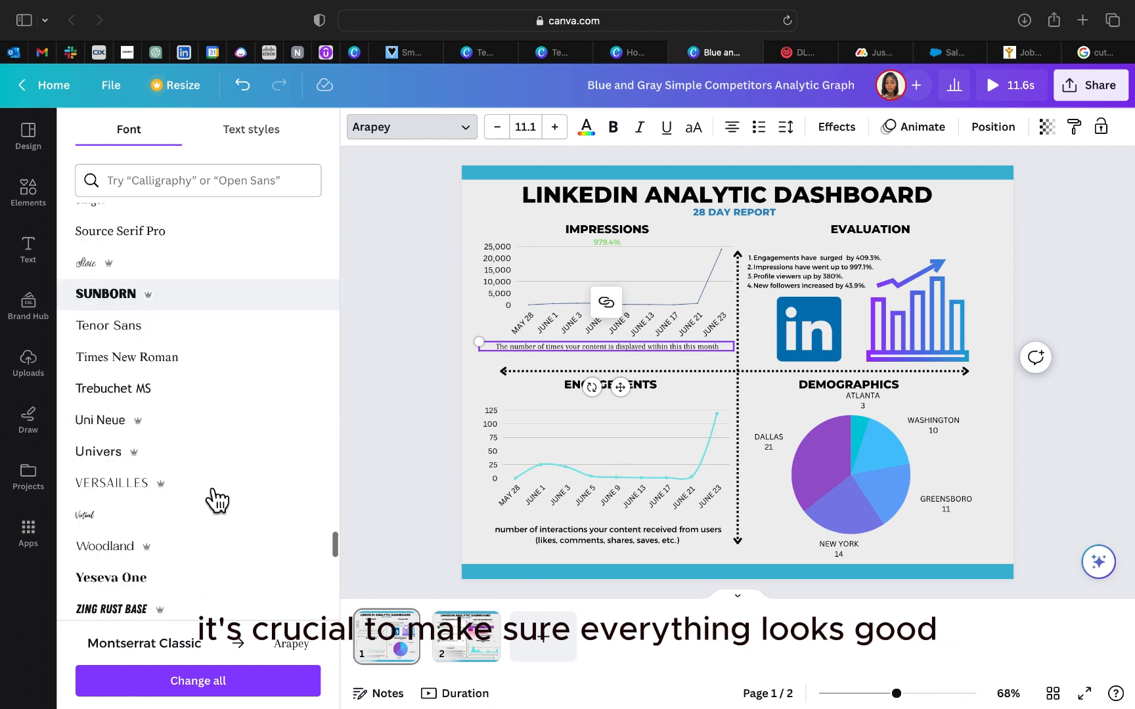
pyautogui.click(178, 331)
pyautogui.click(791, 267)
pyautogui.scroll(20, 177, 445)
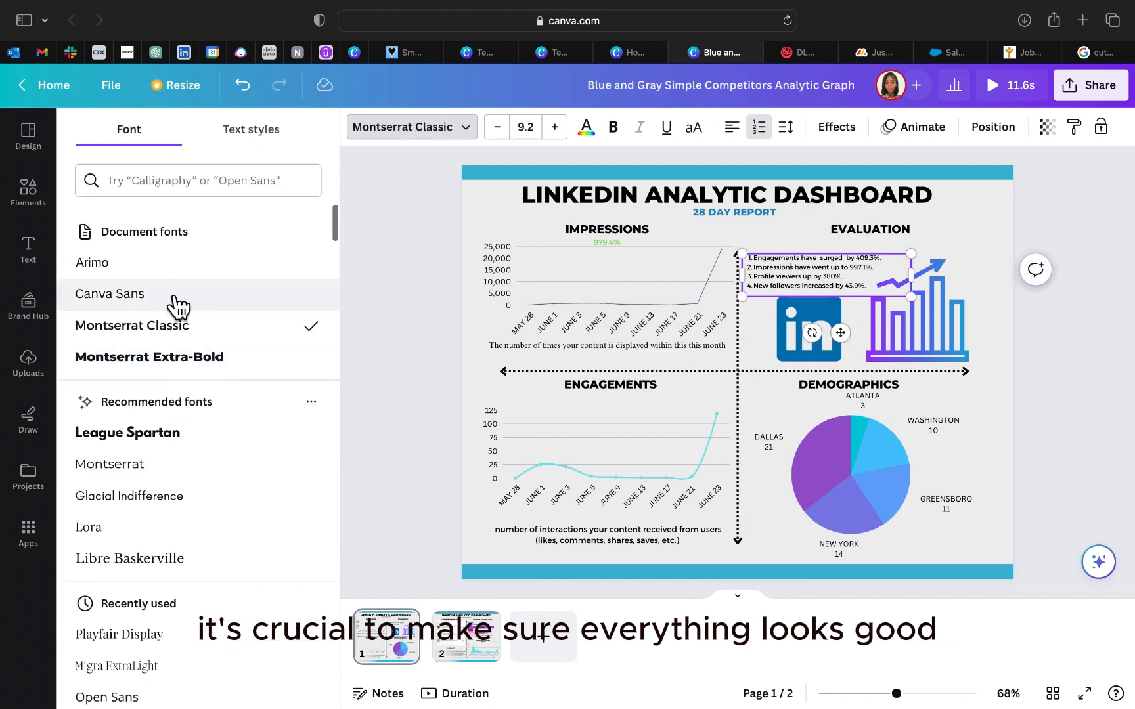
pyautogui.click(196, 180)
pyautogui.write('tim')
pyautogui.click(175, 264)
# Step: Set the engagements description and the demographics pie chart labels to Times New Roman
pyautogui.click(607, 533)
pyautogui.click(176, 264)
pyautogui.click(847, 470)
pyautogui.click(598, 128)
pyautogui.click(175, 267)
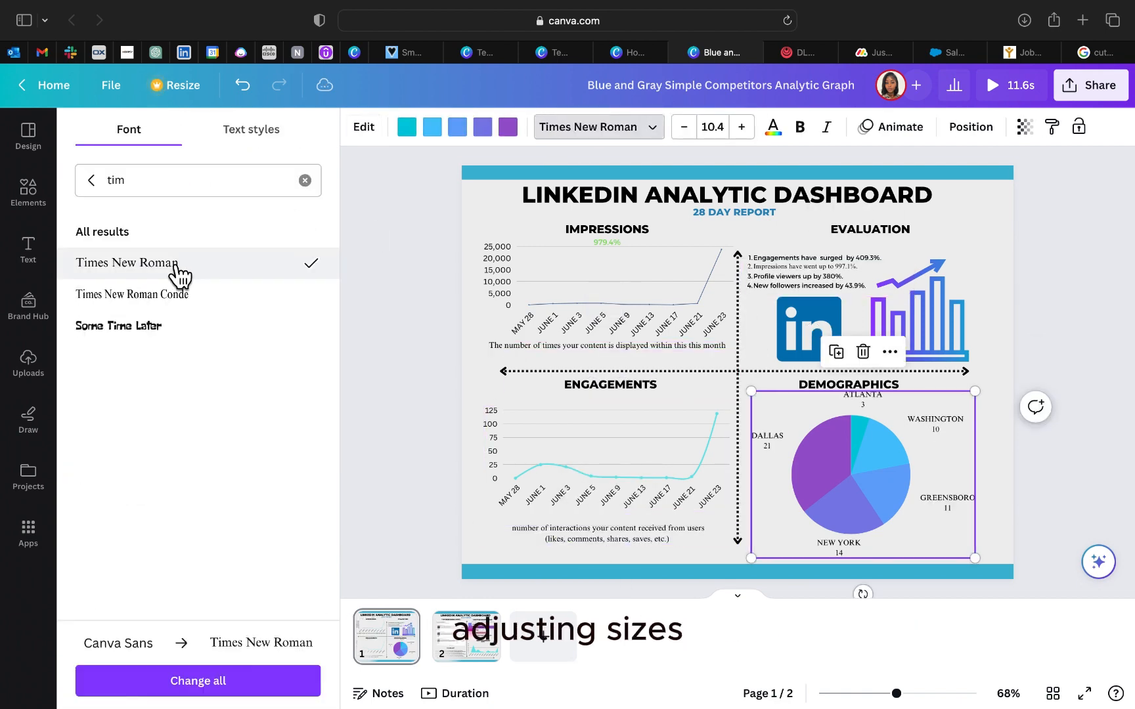
# Step: Set all four evaluation list items to Times New Roman and increase their font size by one step
pyautogui.click(820, 283)
pyautogui.click(868, 287)
pyautogui.moveTo(868, 287); pyautogui.dragTo(749, 257)
pyautogui.click(470, 134)
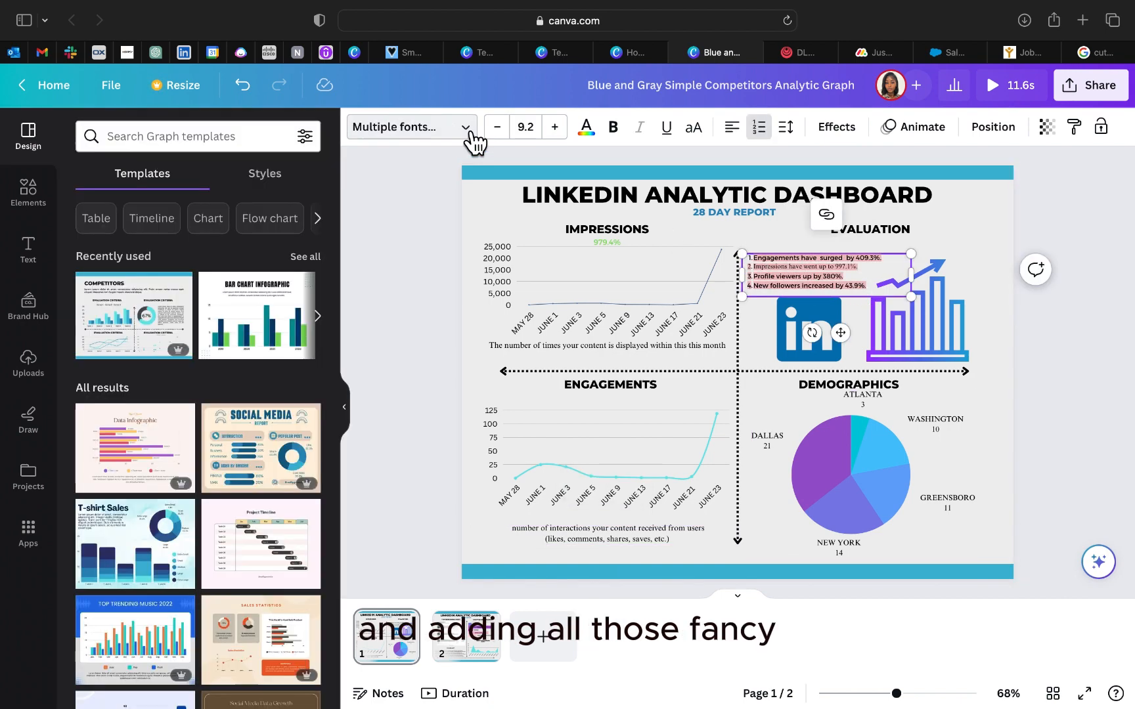
pyautogui.click(175, 264)
pyautogui.click(558, 132)
# Step: Set the IMPRESSIONS heading to Times New Roman and apply bold
pyautogui.click(608, 230)
pyautogui.click(453, 130)
pyautogui.click(217, 262)
pyautogui.click(621, 133)
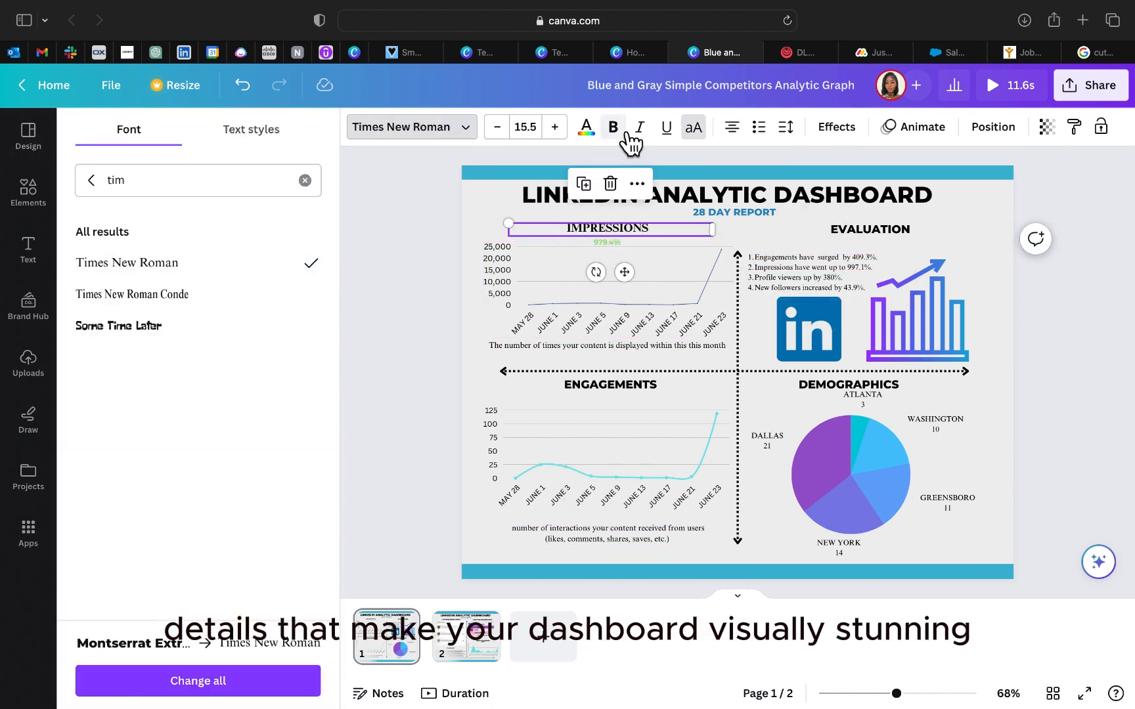
# Step: Undo the IMPRESSIONS heading's font and bold changes, and make the engagements description begin with "The number of interactions"
pyautogui.click(243, 91)
pyautogui.click(527, 316)
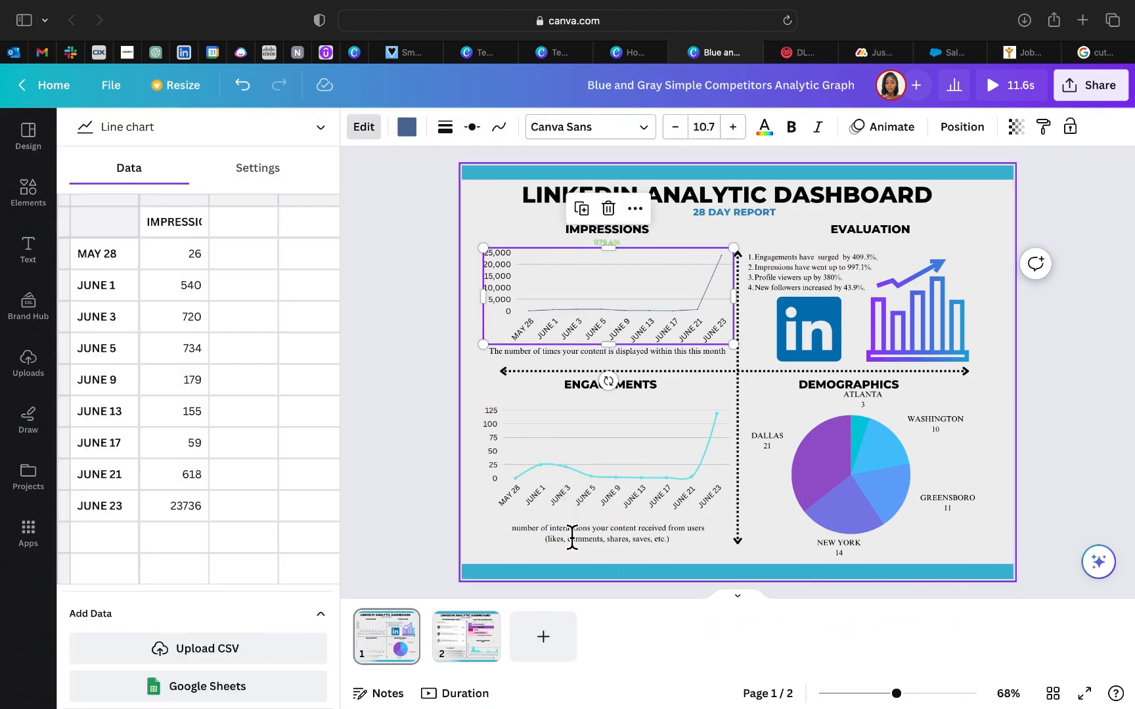
pyautogui.click(542, 529)
pyautogui.click(689, 558)
# Step: Recolor the engagements chart line to a medium blue document color and give it larger round markers
pyautogui.click(624, 485)
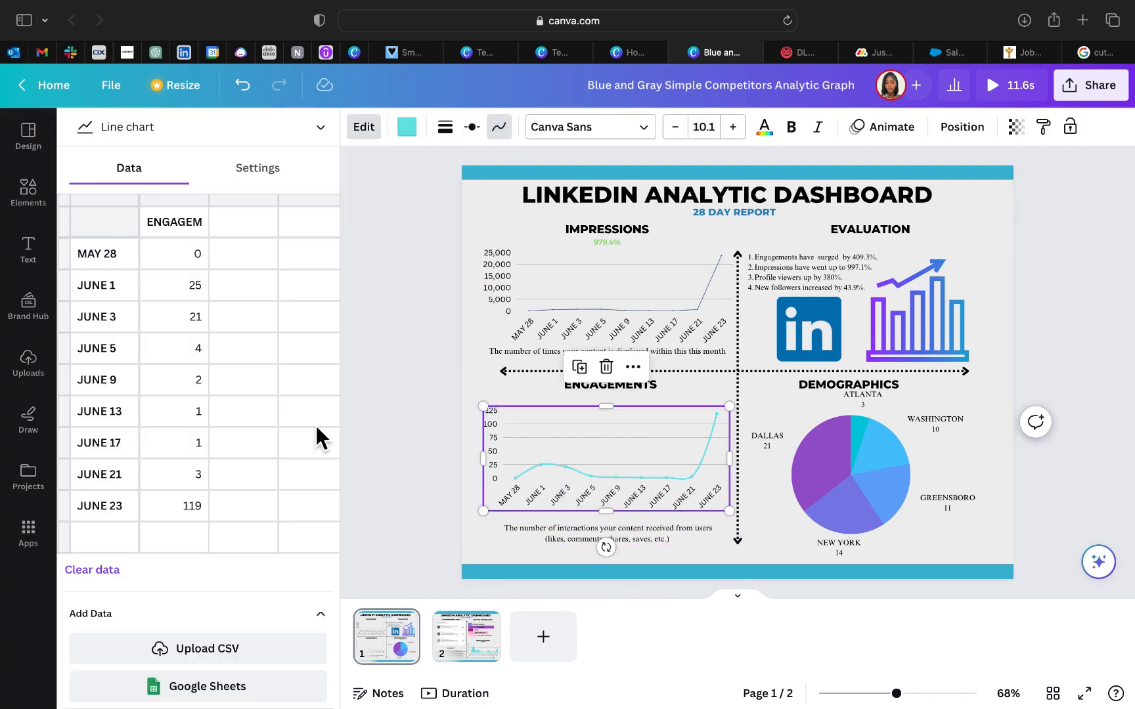
pyautogui.click(472, 127)
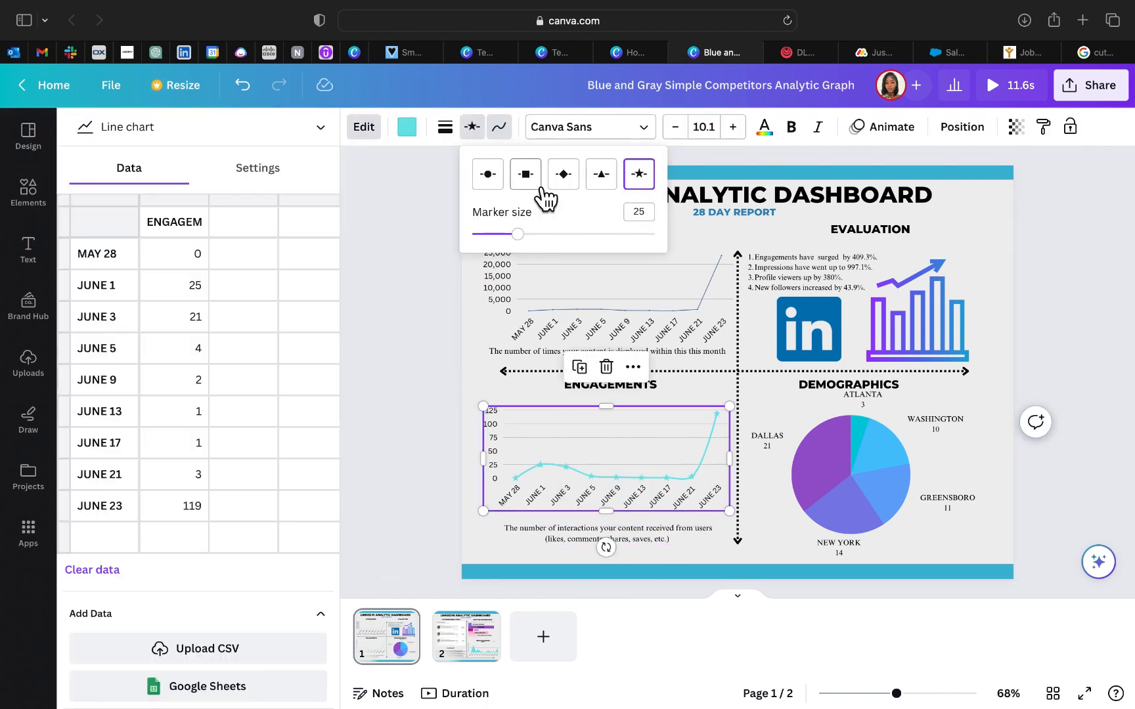
pyautogui.click(406, 127)
pyautogui.click(262, 266)
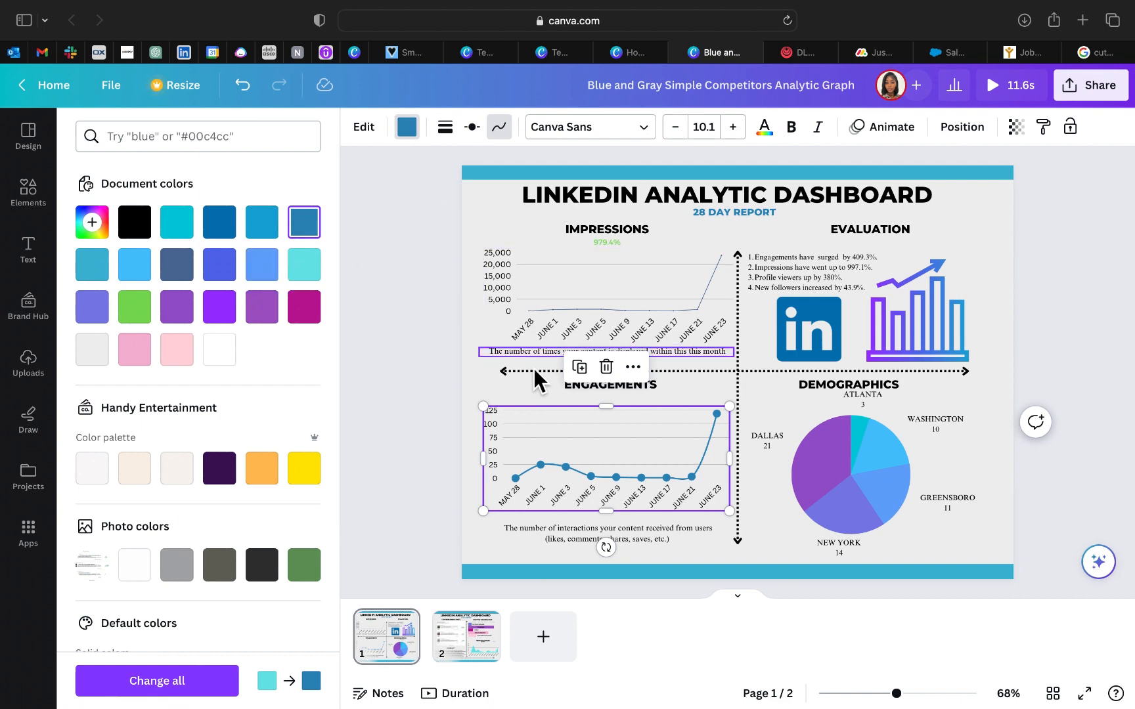
# Step: Format the engagements chart text as bold Times New Roman in black
pyautogui.click(590, 127)
pyautogui.click(131, 263)
pyautogui.click(764, 126)
pyautogui.click(219, 348)
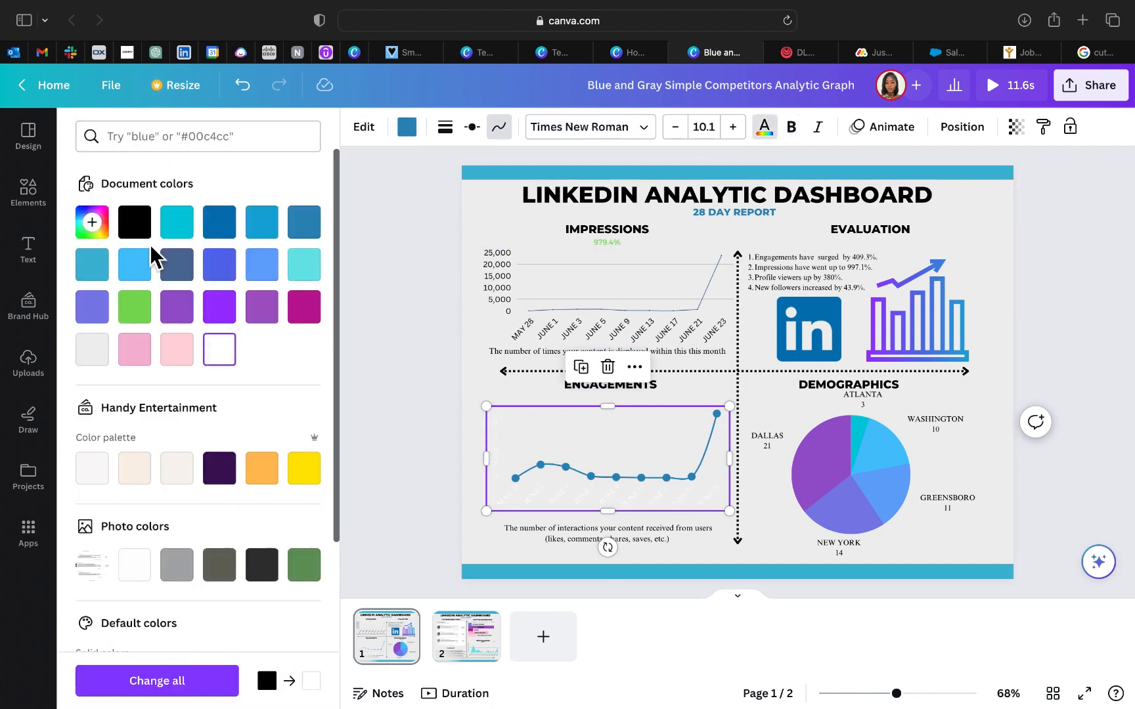
pyautogui.click(137, 225)
pyautogui.click(792, 127)
# Step: Set the impressions chart text to Times New Roman
pyautogui.click(611, 288)
pyautogui.click(644, 128)
pyautogui.click(131, 262)
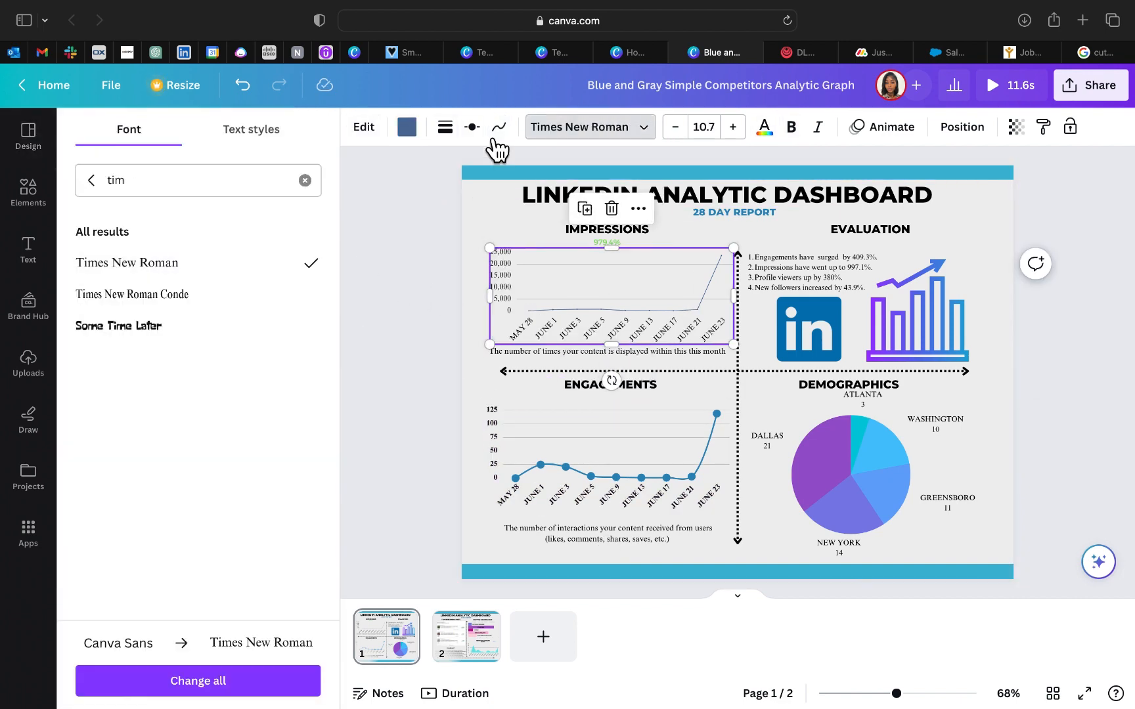
# Step: Smooth and thicken the impressions chart line with round markers of size 35, and nudge the demographics pie chart slightly
pyautogui.click(472, 127)
pyautogui.moveTo(489, 235); pyautogui.dragTo(524, 244)
pyautogui.click(445, 126)
pyautogui.moveTo(454, 190); pyautogui.dragTo(518, 190)
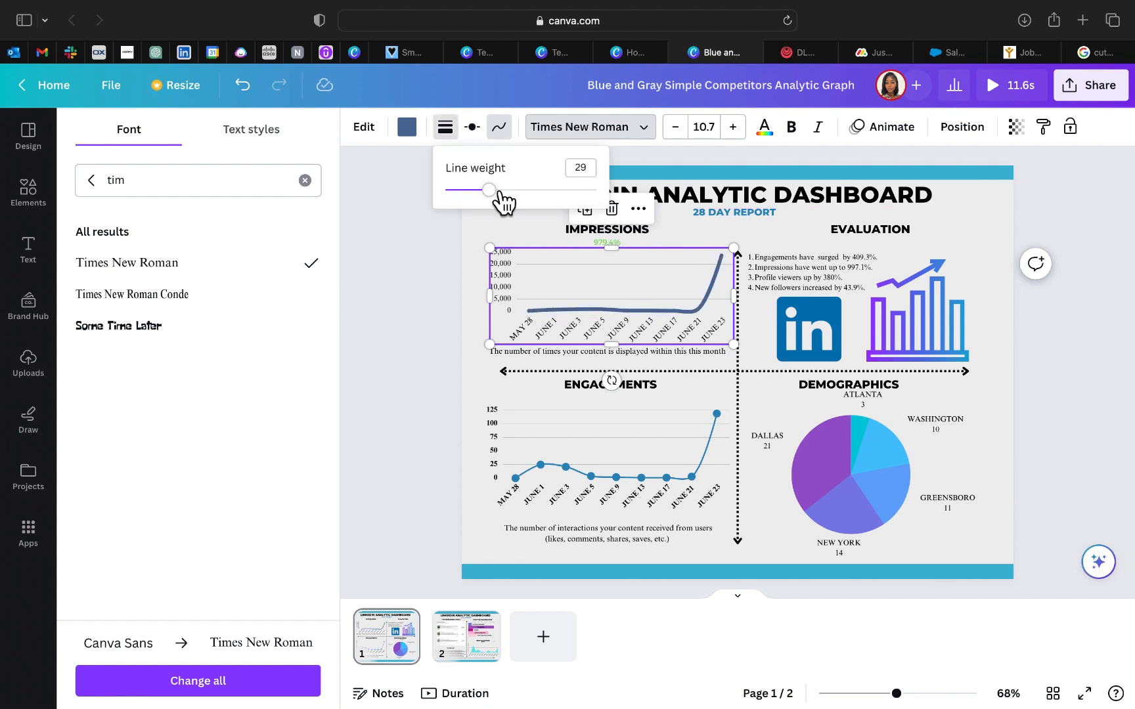
pyautogui.click(482, 130)
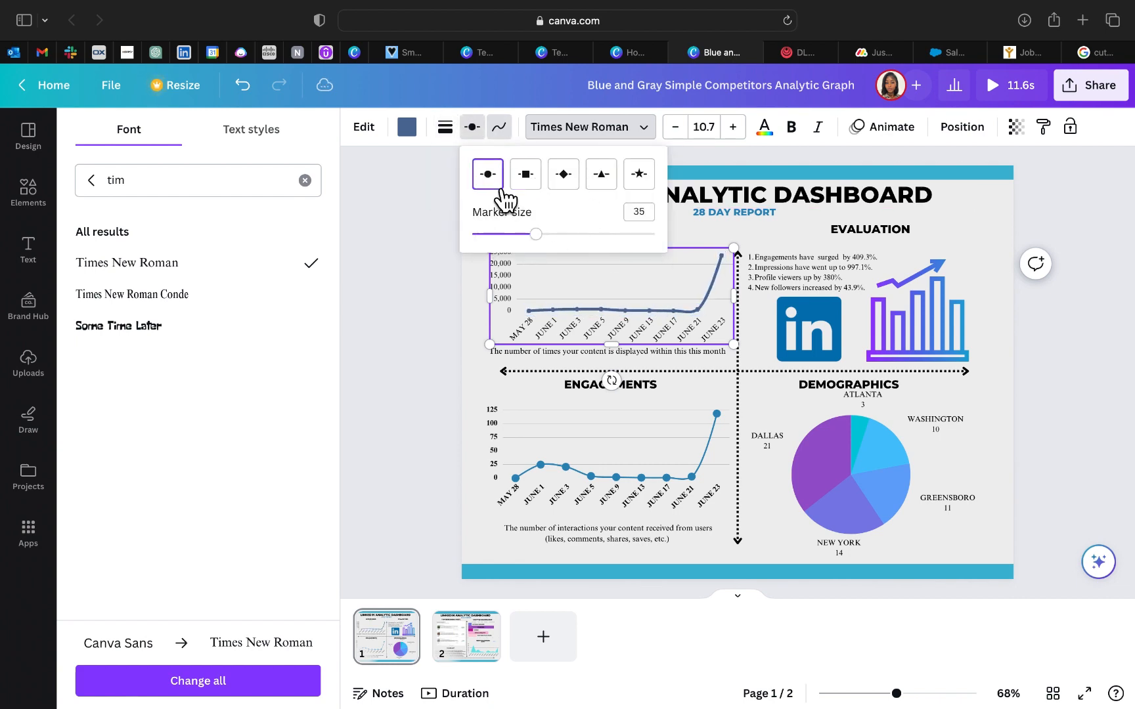
pyautogui.moveTo(875, 443); pyautogui.dragTo(871, 445)
pyautogui.click(1064, 335)
# Step: Set the summary paragraph on page 2 to Times New Roman at font size 8
pyautogui.click(478, 631)
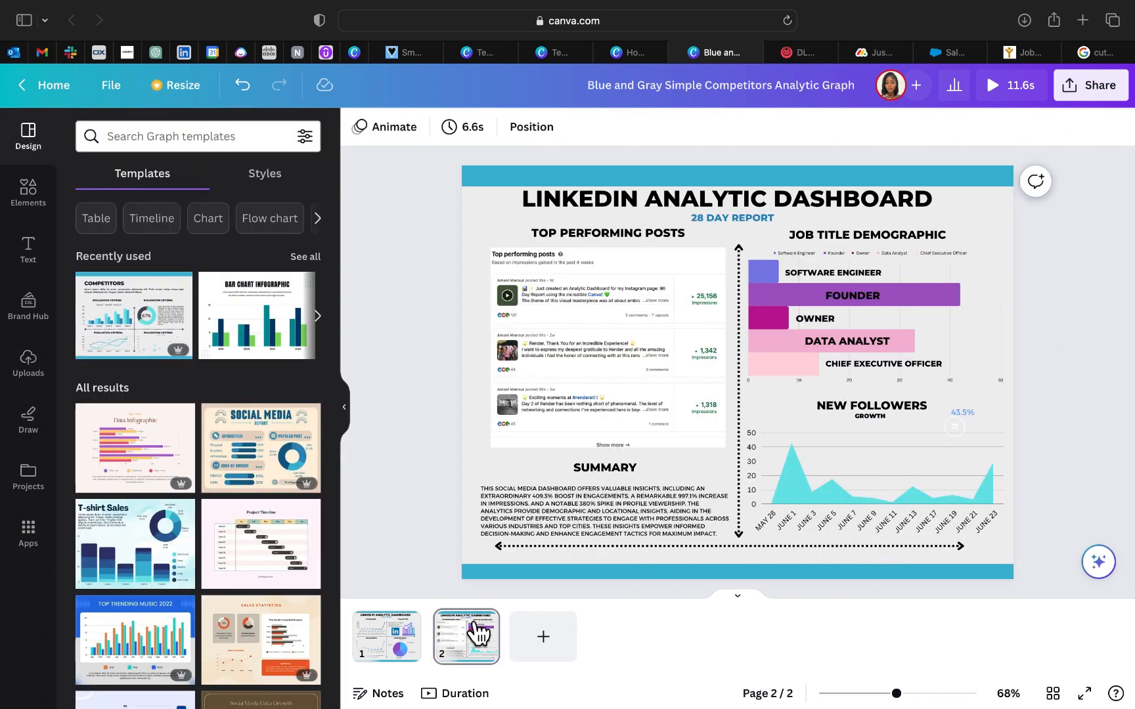
pyautogui.click(604, 512)
pyautogui.click(420, 128)
pyautogui.click(138, 263)
pyautogui.click(525, 127)
pyautogui.click(533, 262)
pyautogui.click(501, 130)
pyautogui.click(504, 133)
pyautogui.click(503, 134)
pyautogui.click(503, 133)
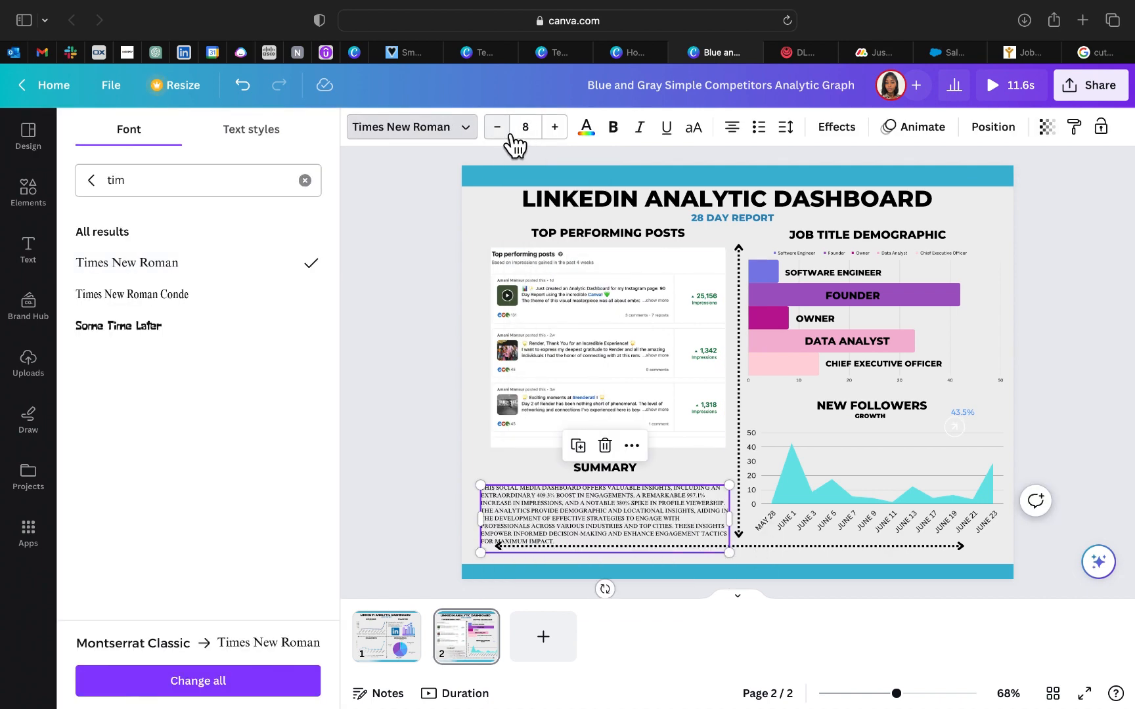
# Step: Realign the top performing posts image and move the SUMMARY heading and its paragraph up, narrowing the paragraph to the image's width
pyautogui.moveTo(583, 508); pyautogui.dragTo(578, 502)
pyautogui.click(505, 387)
pyautogui.moveTo(490, 348); pyautogui.dragTo(485, 348)
pyautogui.click(448, 361)
pyautogui.moveTo(631, 520); pyautogui.dragTo(631, 515)
pyautogui.moveTo(477, 508); pyautogui.dragTo(485, 509)
pyautogui.click(608, 472)
pyautogui.moveTo(608, 472); pyautogui.dragTo(608, 461)
pyautogui.click(630, 522)
pyautogui.moveTo(633, 545); pyautogui.dragTo(642, 536)
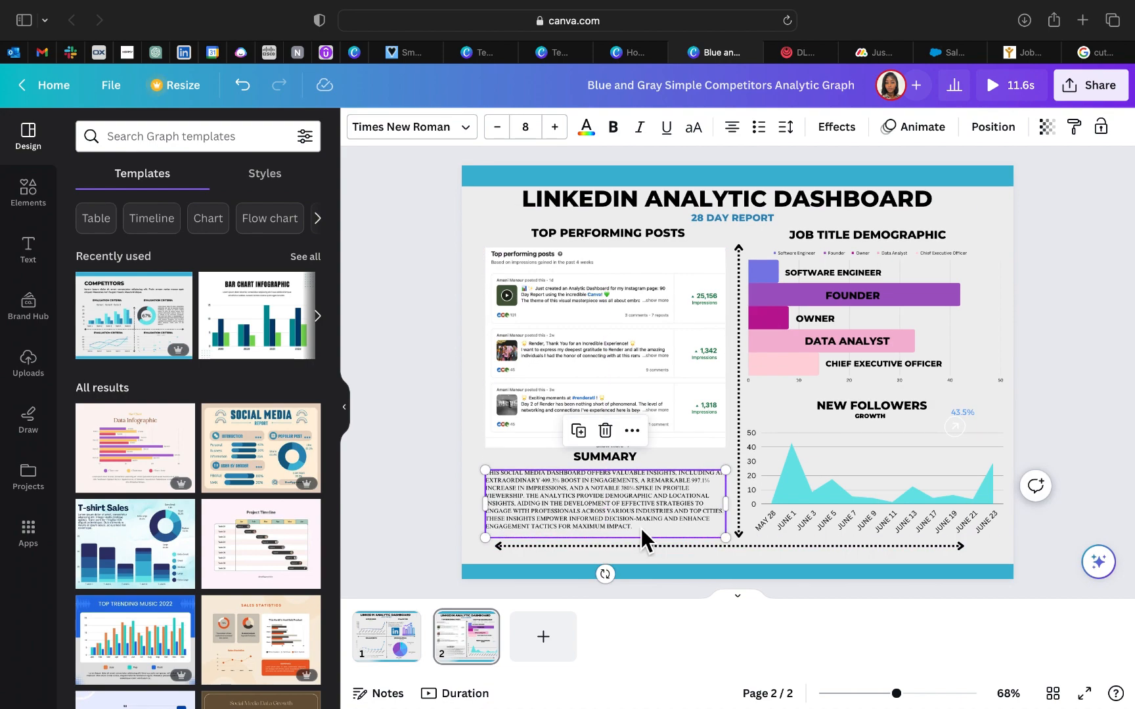
# Step: Set the summary paragraph's font size to 8.5
pyautogui.click(529, 133)
pyautogui.write('8.5')
pyautogui.press('Return')
# Step: Bold the percentages 409.3%, 997.1% and 380% in the summary paragraph
pyautogui.scroll(5, 601, 484)
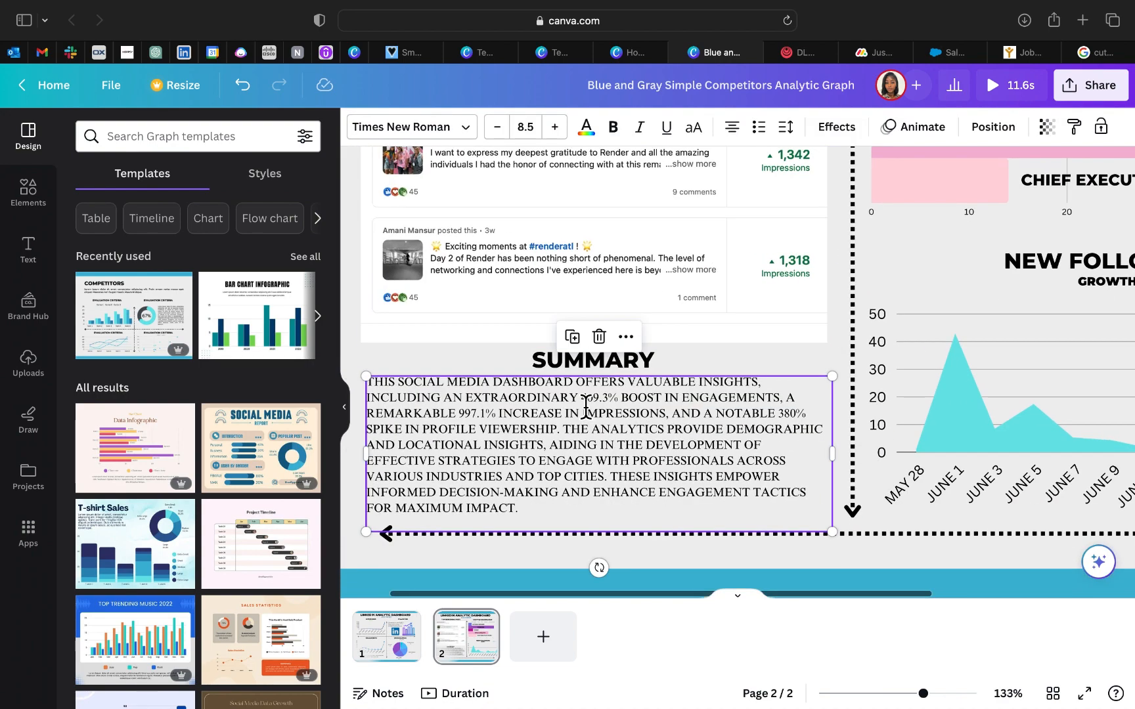
pyautogui.moveTo(590, 405); pyautogui.dragTo(585, 405)
pyautogui.doubleClick(587, 400)
pyautogui.click(617, 133)
pyautogui.doubleClick(472, 412)
pyautogui.press('cmd+b')
pyautogui.doubleClick(786, 412)
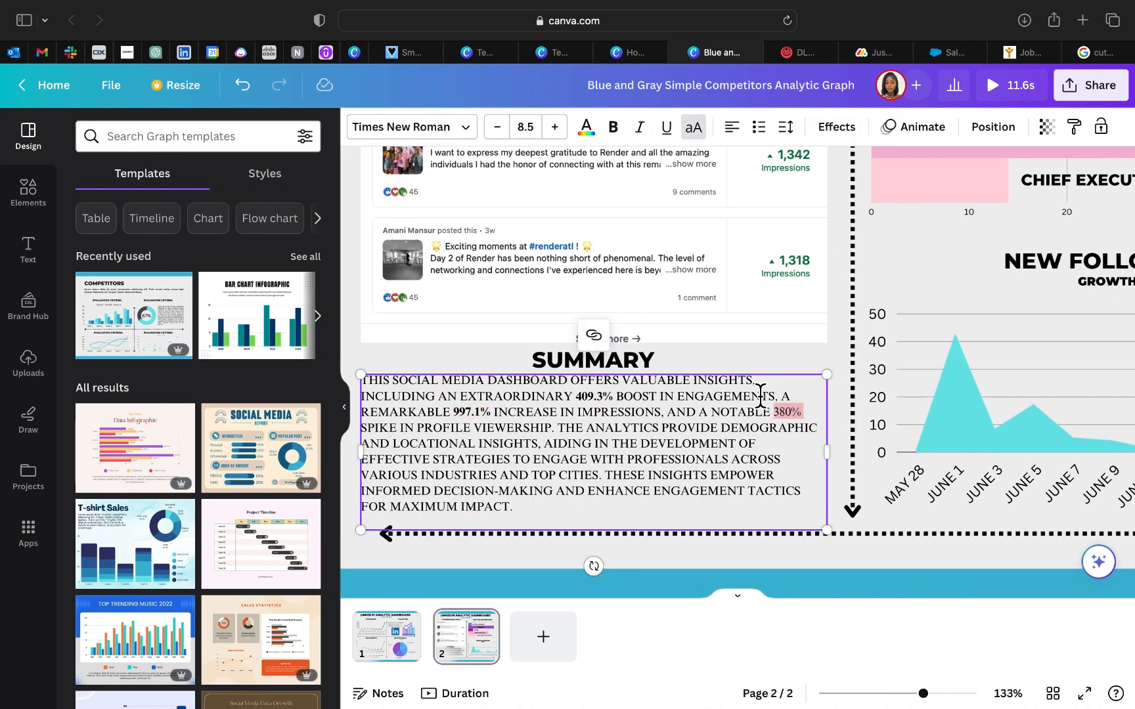
# Step: Underline engagements, impressions, demographic and locational insights, top cities and industries in the summary paragraph
pyautogui.doubleClick(686, 397)
pyautogui.press('cmd+u')
pyautogui.doubleClick(584, 412)
pyautogui.press('cmd+u')
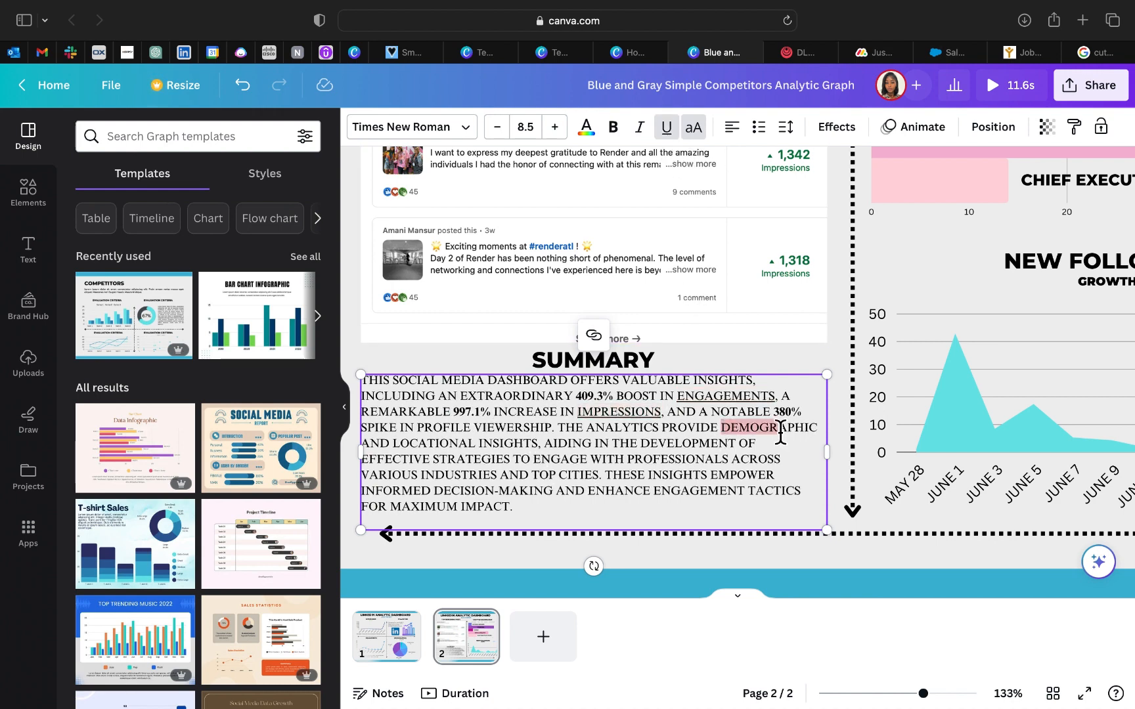
pyautogui.moveTo(780, 435); pyautogui.dragTo(600, 476)
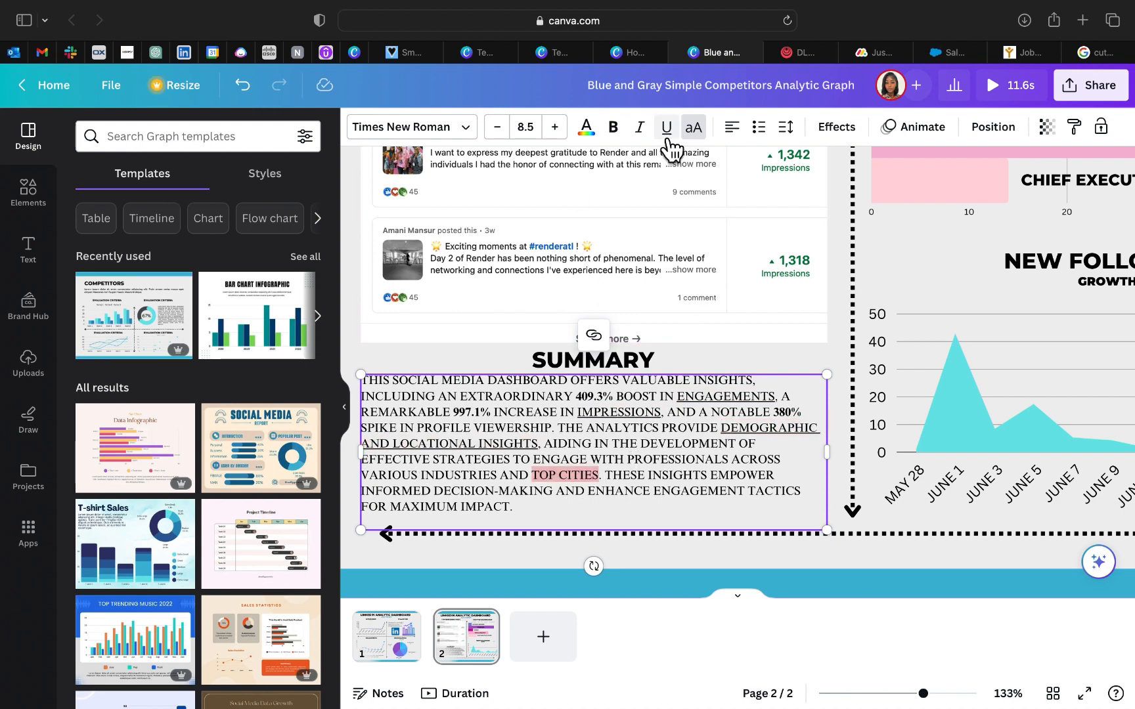
pyautogui.click(666, 128)
pyautogui.moveTo(496, 478); pyautogui.dragTo(421, 485)
pyautogui.click(667, 127)
# Step: Switch the whole summary paragraph from all capitals to normal case and set its font size to 9.5
pyautogui.moveTo(513, 507); pyautogui.dragTo(361, 381)
pyautogui.click(693, 127)
pyautogui.click(555, 128)
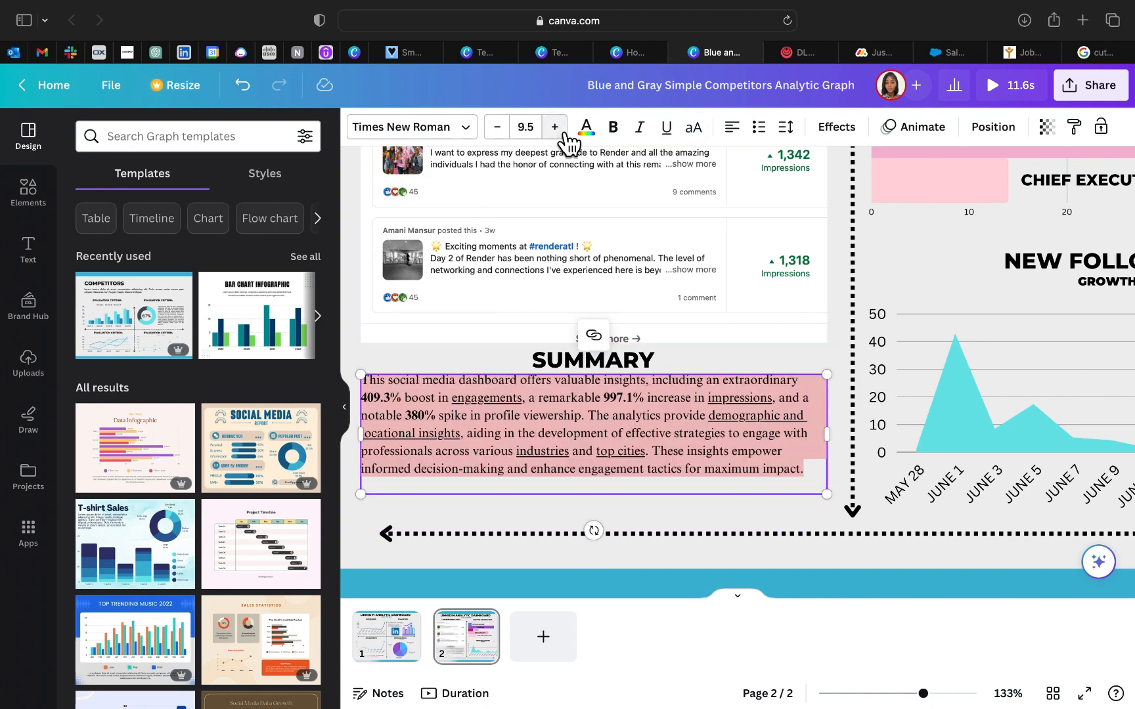
pyautogui.click(555, 128)
pyautogui.moveTo(813, 514); pyautogui.dragTo(813, 502)
pyautogui.click(593, 360)
# Step: Set the new followers chart text to Times New Roman and make it bold
pyautogui.scroll(-2, 731, 568)
pyautogui.scroll(-2, 732, 569)
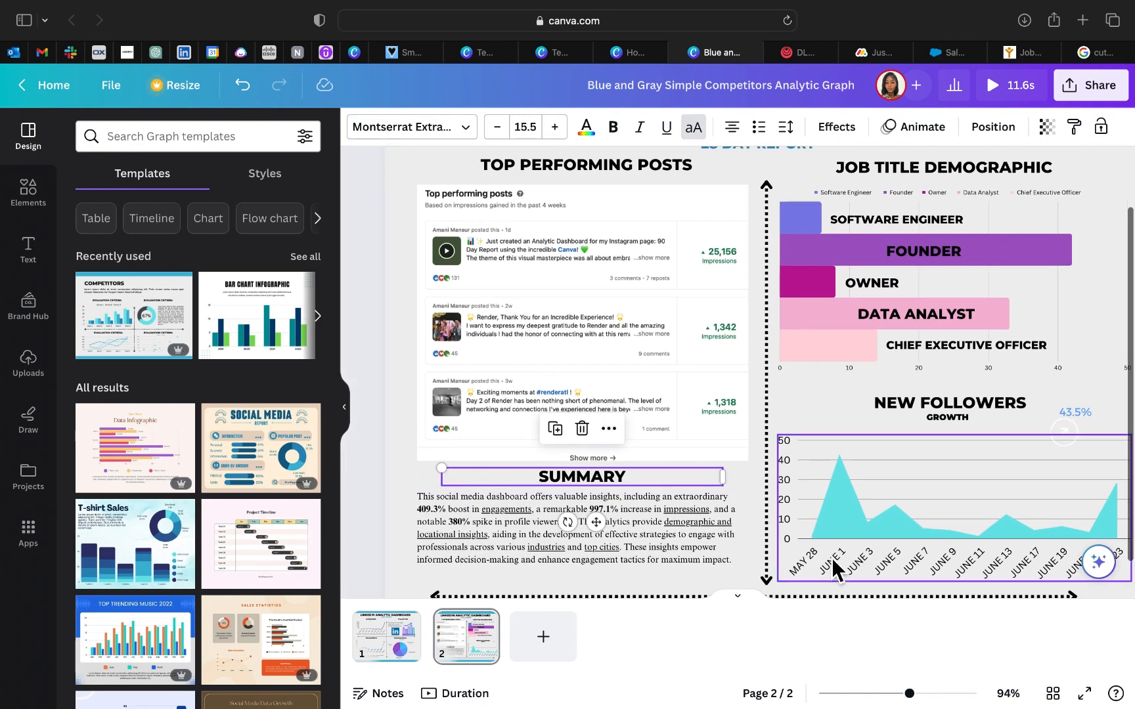
pyautogui.click(833, 560)
pyautogui.click(497, 128)
pyautogui.click(190, 180)
pyautogui.write('tim')
pyautogui.click(227, 270)
pyautogui.click(703, 130)
# Step: Set the GROWTH subtitle under NEW FOLLOWERS to bold Times New Roman
pyautogui.scroll(1, 847, 362)
pyautogui.click(938, 470)
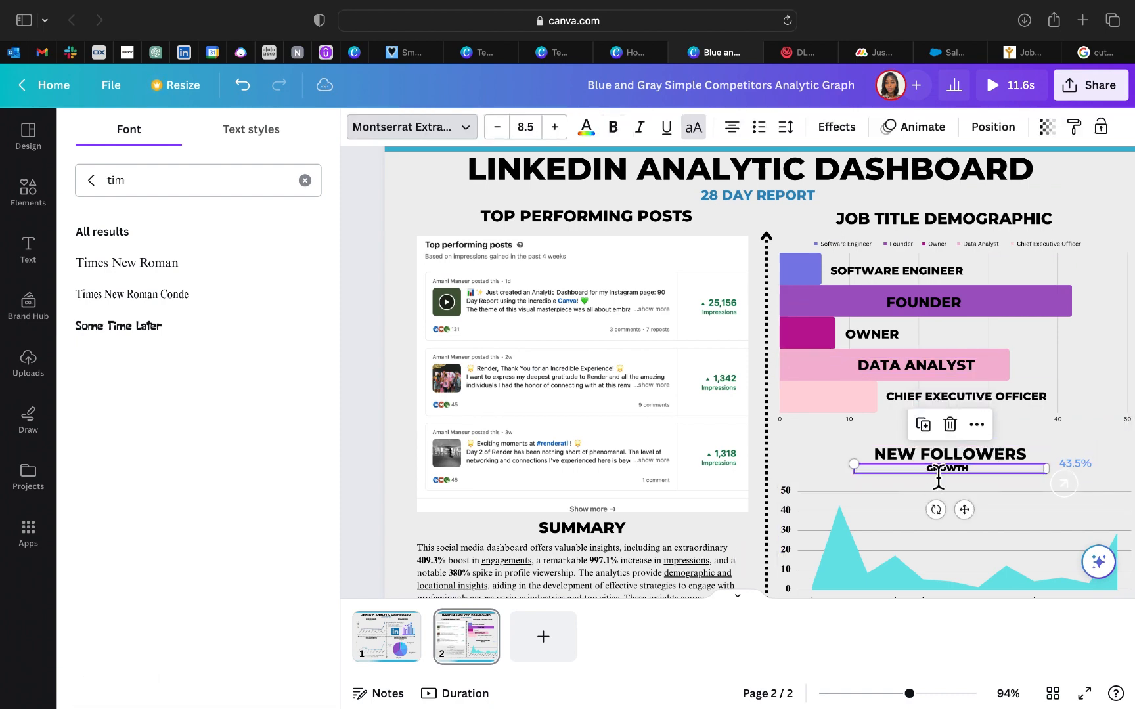
pyautogui.moveTo(978, 473); pyautogui.dragTo(985, 475)
pyautogui.click(985, 473)
pyautogui.click(223, 264)
pyautogui.click(612, 127)
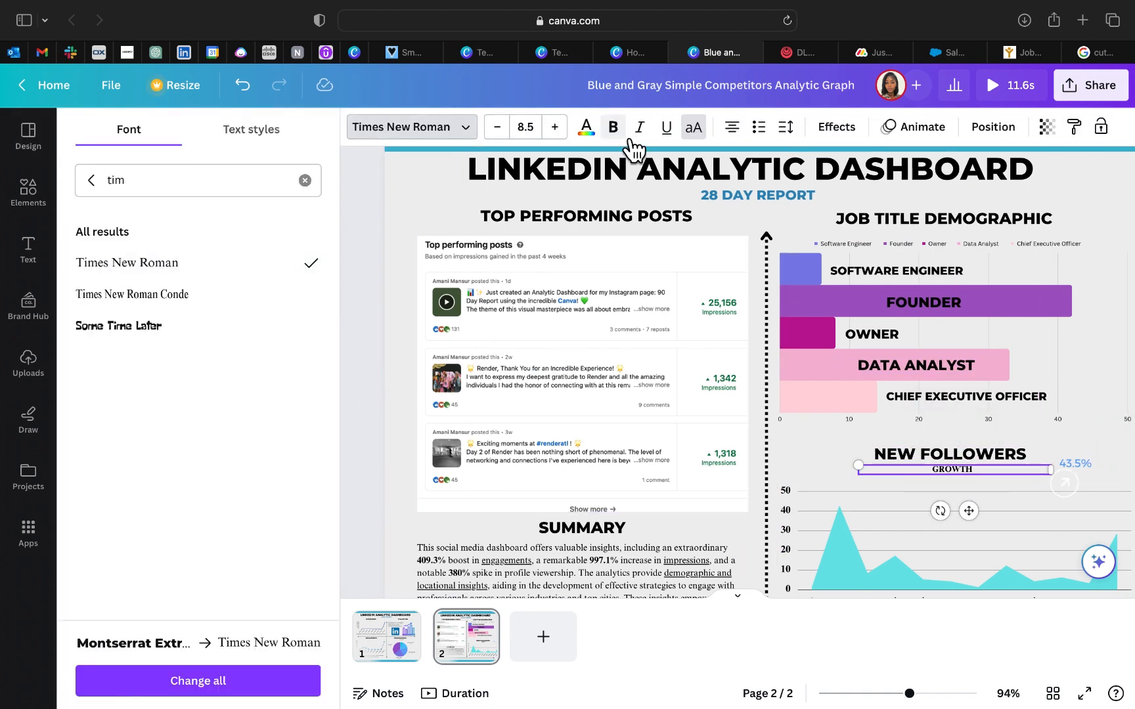
# Step: Replace the GROWTH subtitle text with 44.2%, colored blue at font size 9.5
pyautogui.scroll(-2, 985, 407)
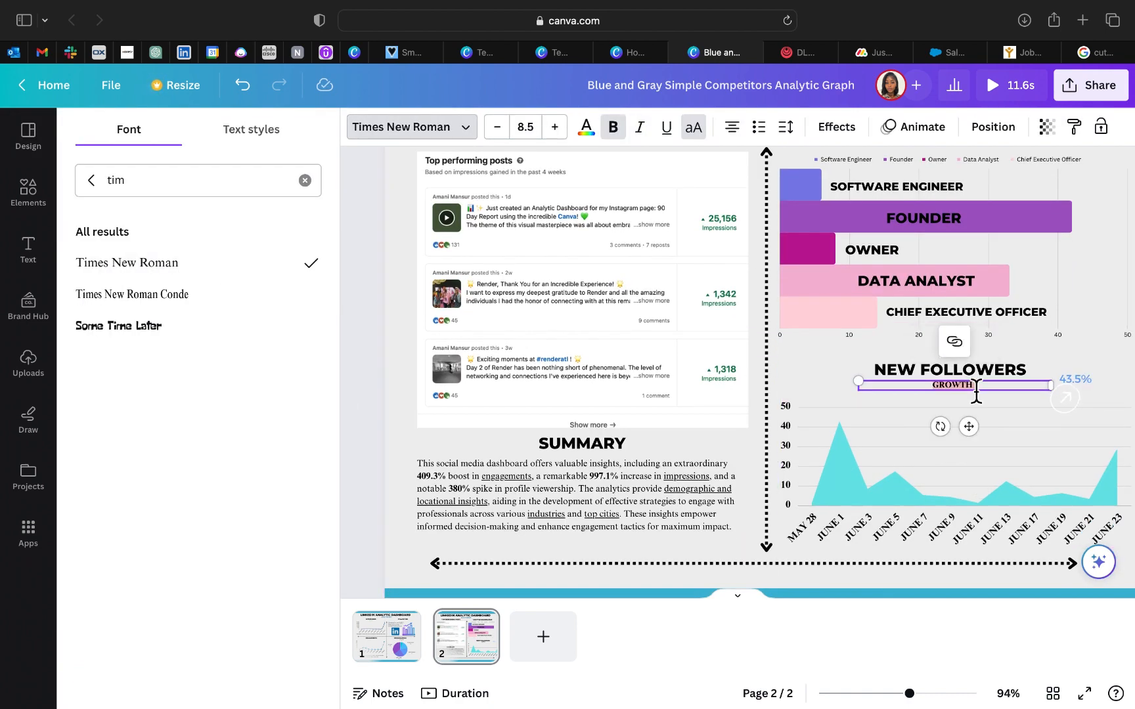
pyautogui.write('44.2%')
pyautogui.press('super+a')
pyautogui.click(585, 128)
pyautogui.click(304, 222)
pyautogui.click(555, 127)
# Step: Delete the old 43.5% label and move the 44.2% label above the arrow icon beside the new followers chart
pyautogui.click(954, 376)
pyautogui.click(971, 387)
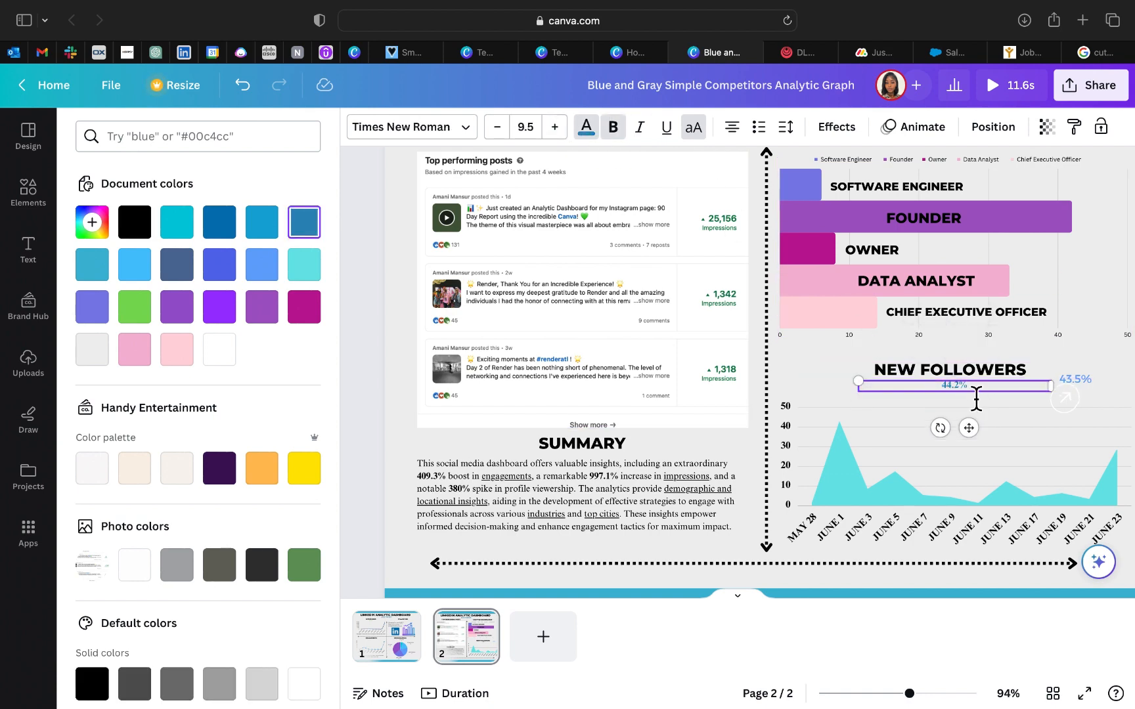
pyautogui.click(1085, 387)
pyautogui.press('BackSpace')
pyautogui.scroll(2, 1086, 387)
pyautogui.moveTo(921, 375); pyautogui.dragTo(993, 367)
pyautogui.moveTo(1045, 386); pyautogui.dragTo(995, 367)
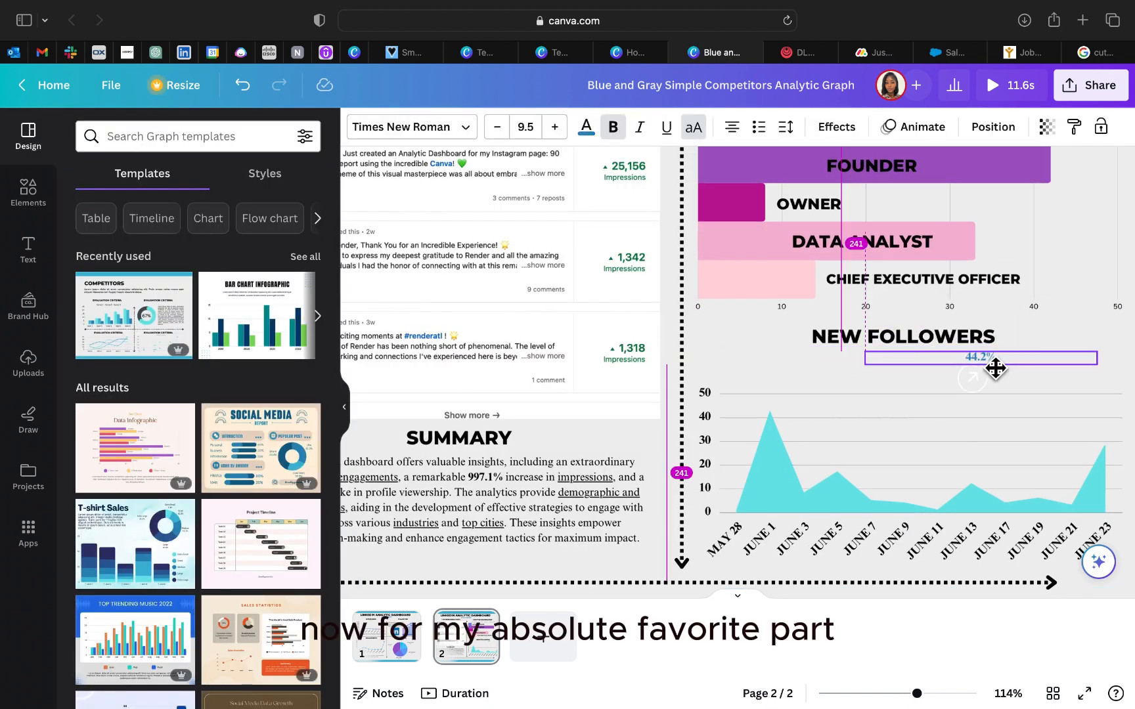
# Step: Browse the page animations for page 1 and apply the Baseline animation
pyautogui.scroll(-3, 1013, 392)
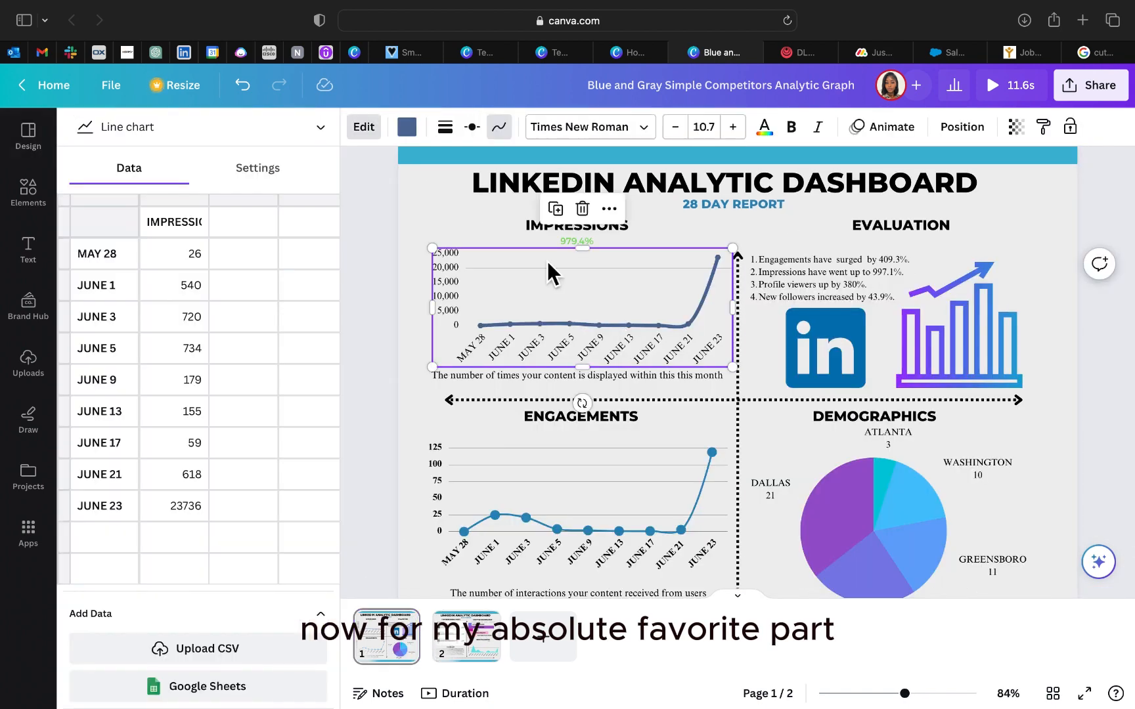
pyautogui.click(890, 135)
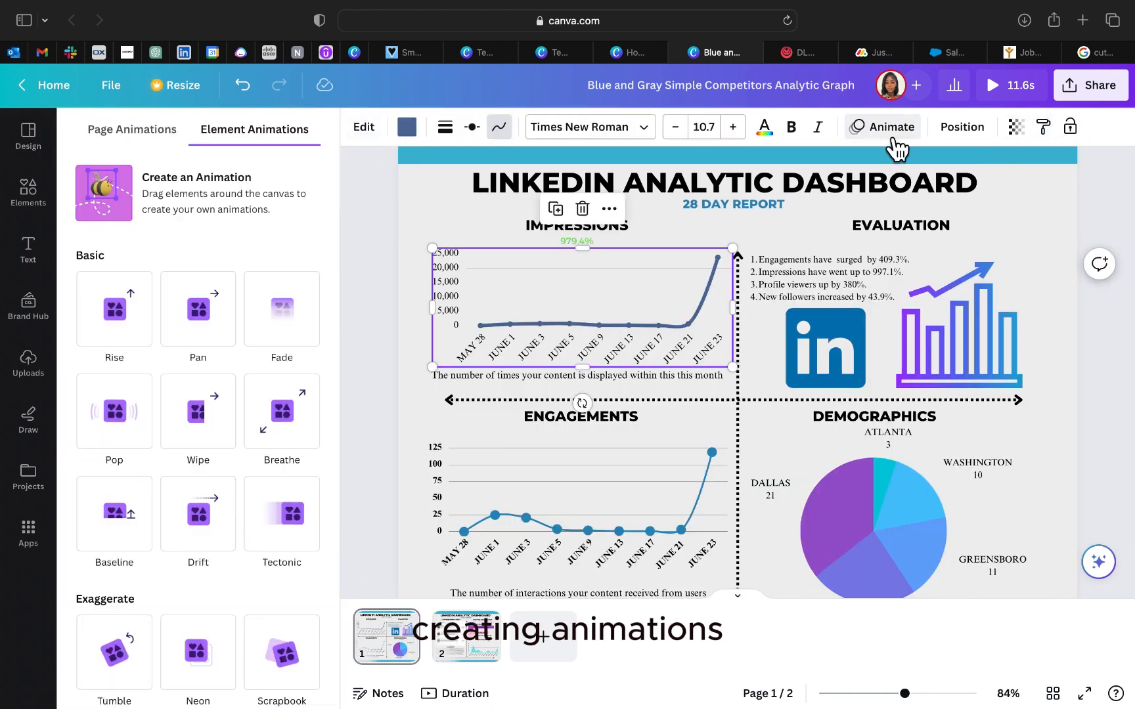
pyautogui.click(361, 400)
pyautogui.click(345, 407)
pyautogui.click(893, 178)
pyautogui.click(158, 133)
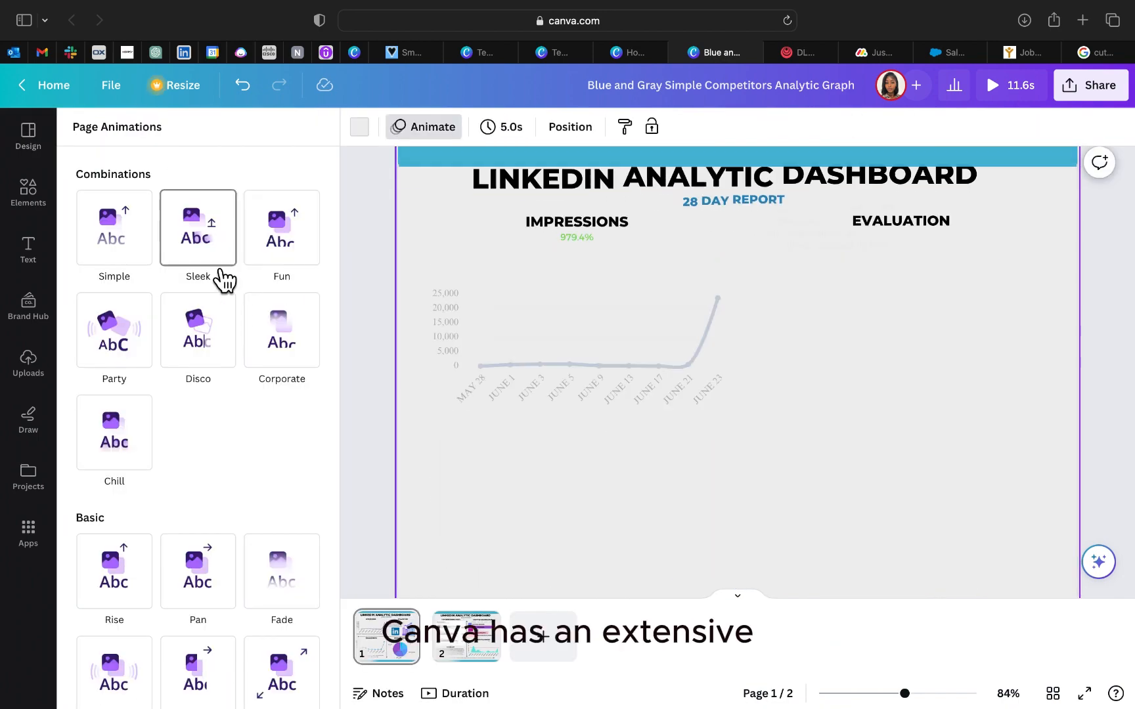
pyautogui.scroll(-5, 216, 460)
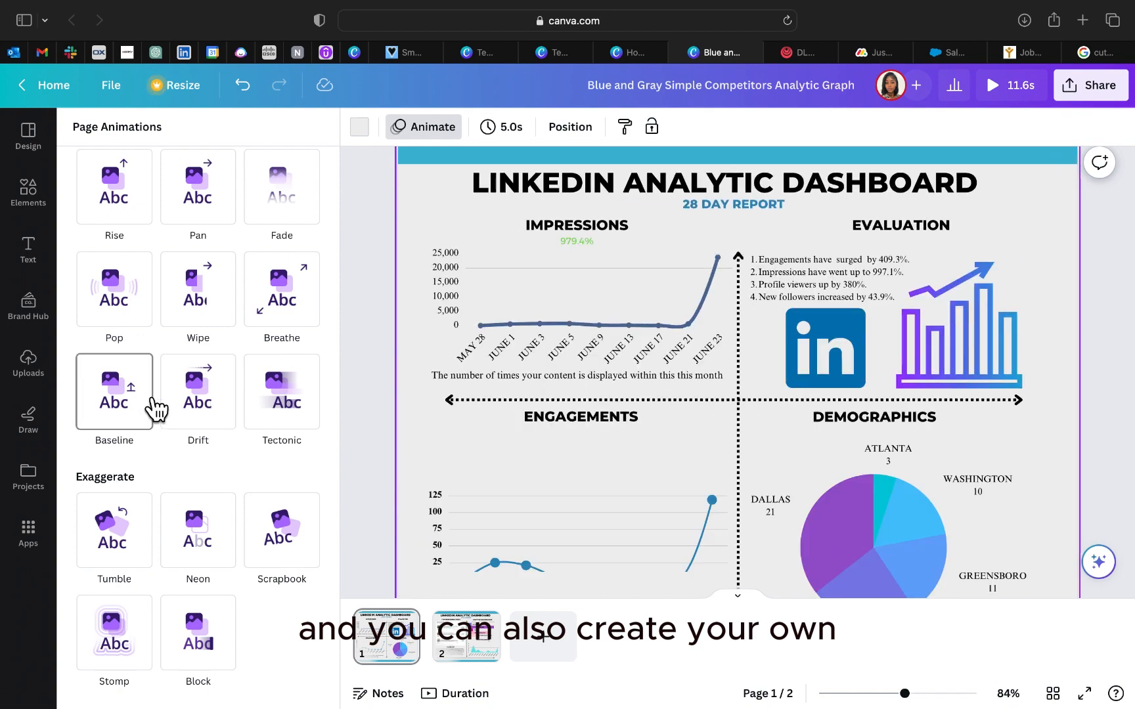
pyautogui.click(126, 423)
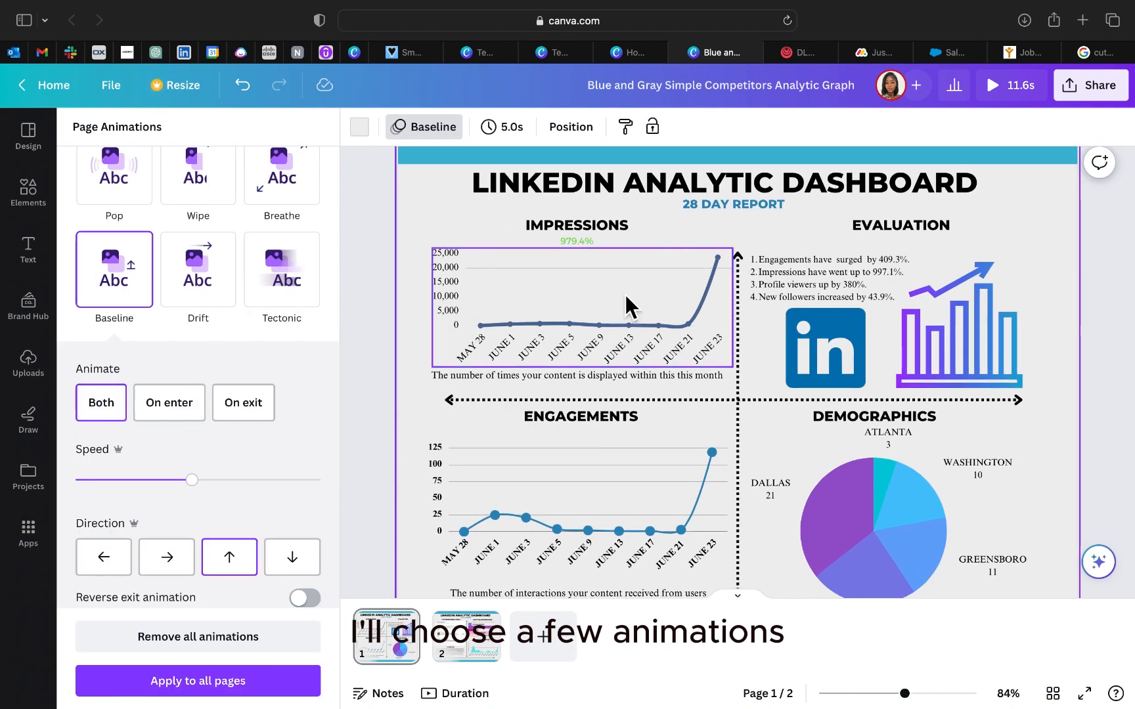
# Step: Apply the Pop animation to the impressions chart and the Wipe animation to the LinkedIn logo
pyautogui.click(625, 302)
pyautogui.click(886, 127)
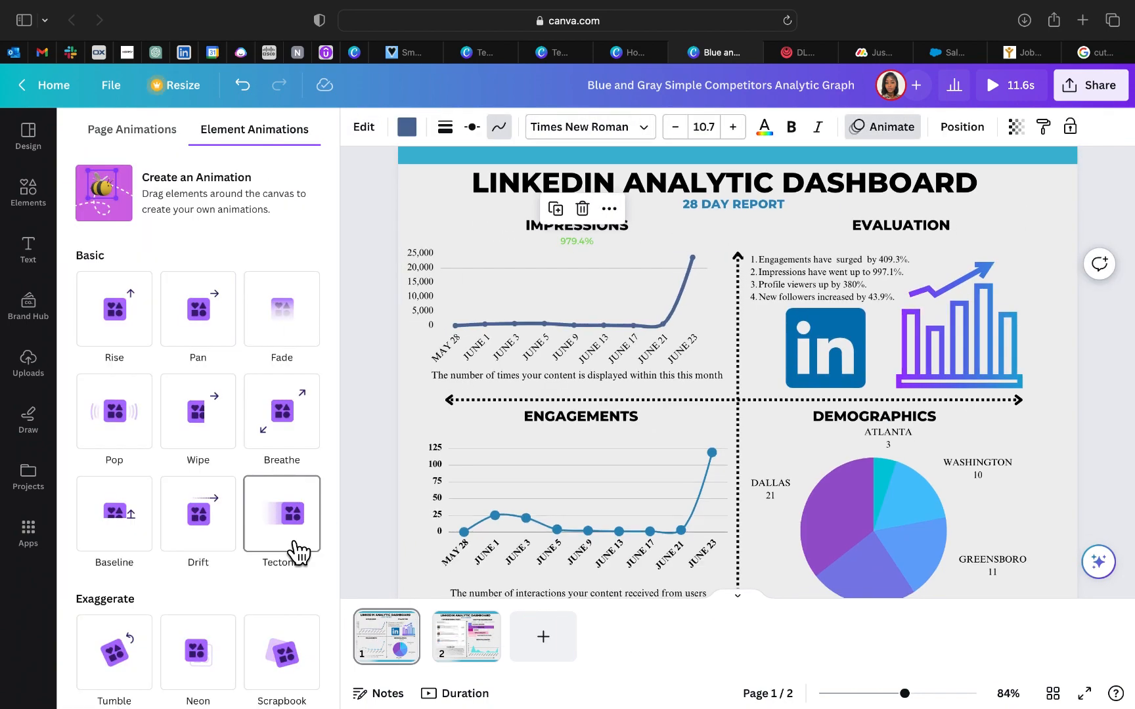
pyautogui.click(142, 440)
pyautogui.scroll(-1, 919, 335)
pyautogui.click(832, 321)
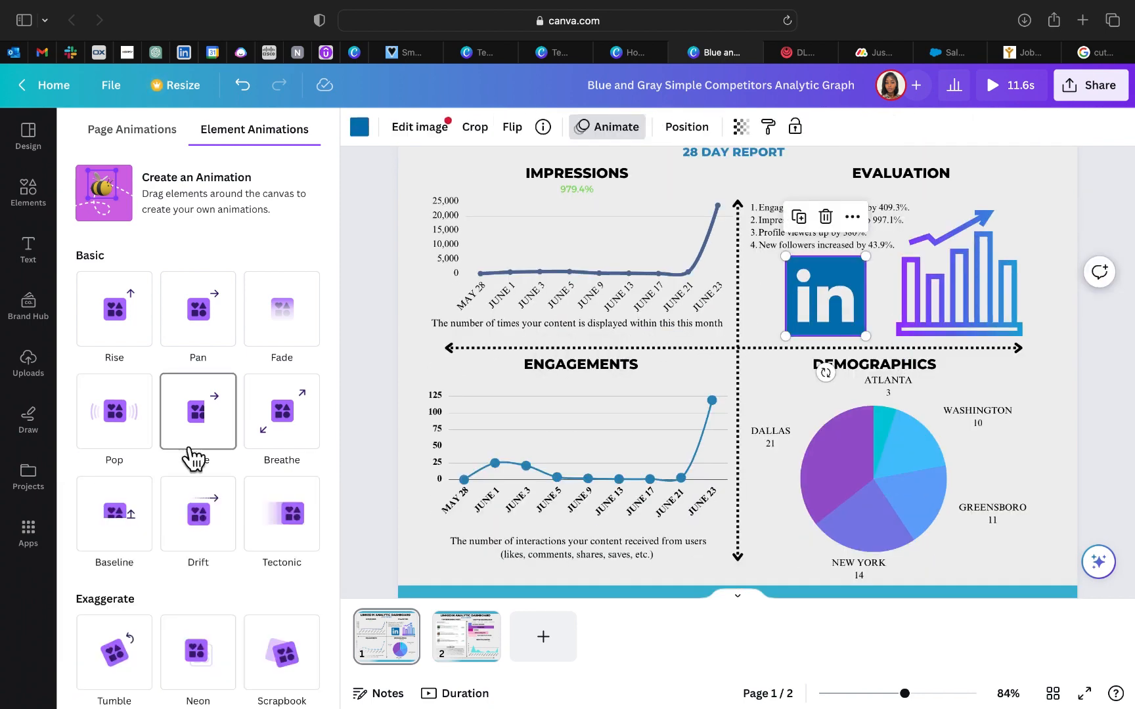
pyautogui.click(191, 450)
# Step: Apply individual element animations to the bar graph graphic, the engagements chart and the demographics pie chart
pyautogui.click(952, 289)
pyautogui.click(198, 318)
pyautogui.click(489, 470)
pyautogui.click(133, 344)
pyautogui.click(873, 473)
pyautogui.scroll(2, 190, 419)
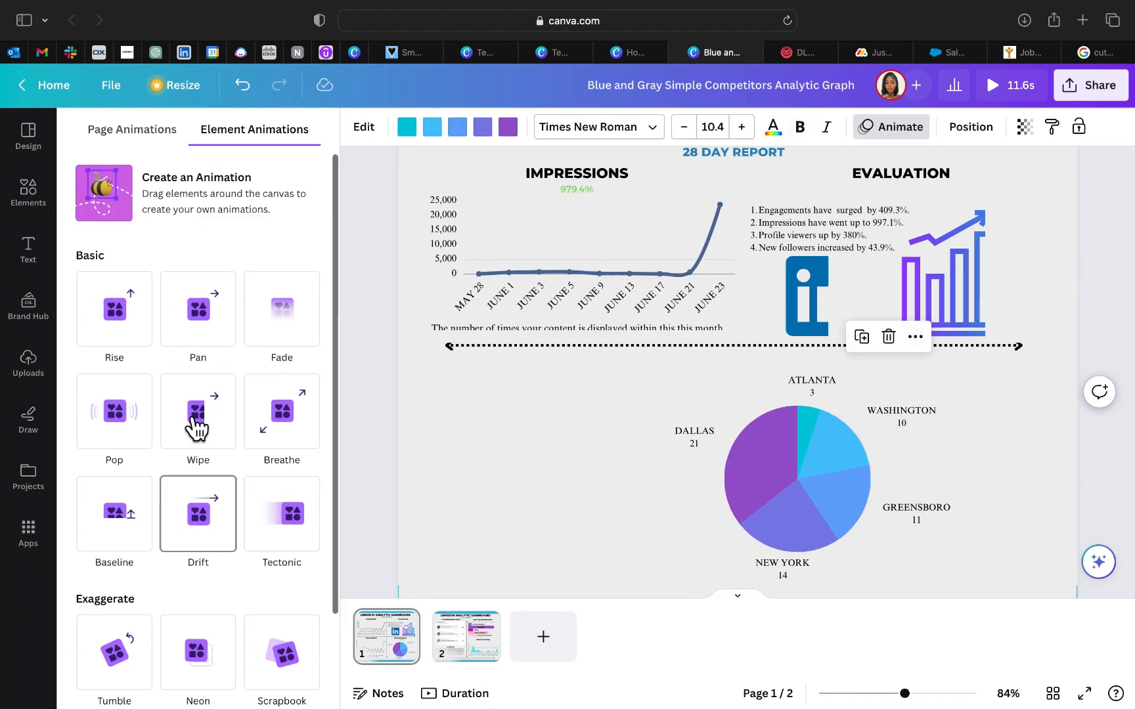
pyautogui.click(197, 308)
# Step: Apply the Stomp animation to the top performing posts image on page 2 and open the job title chart's animation options
pyautogui.click(468, 660)
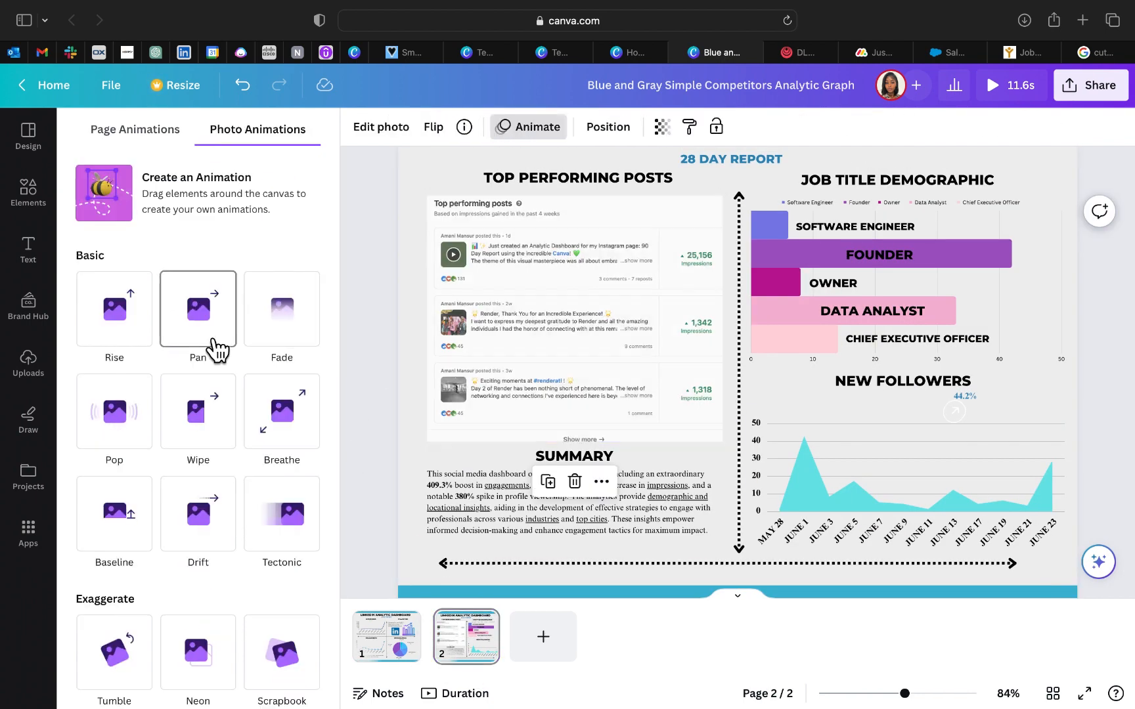
pyautogui.scroll(-3, 220, 407)
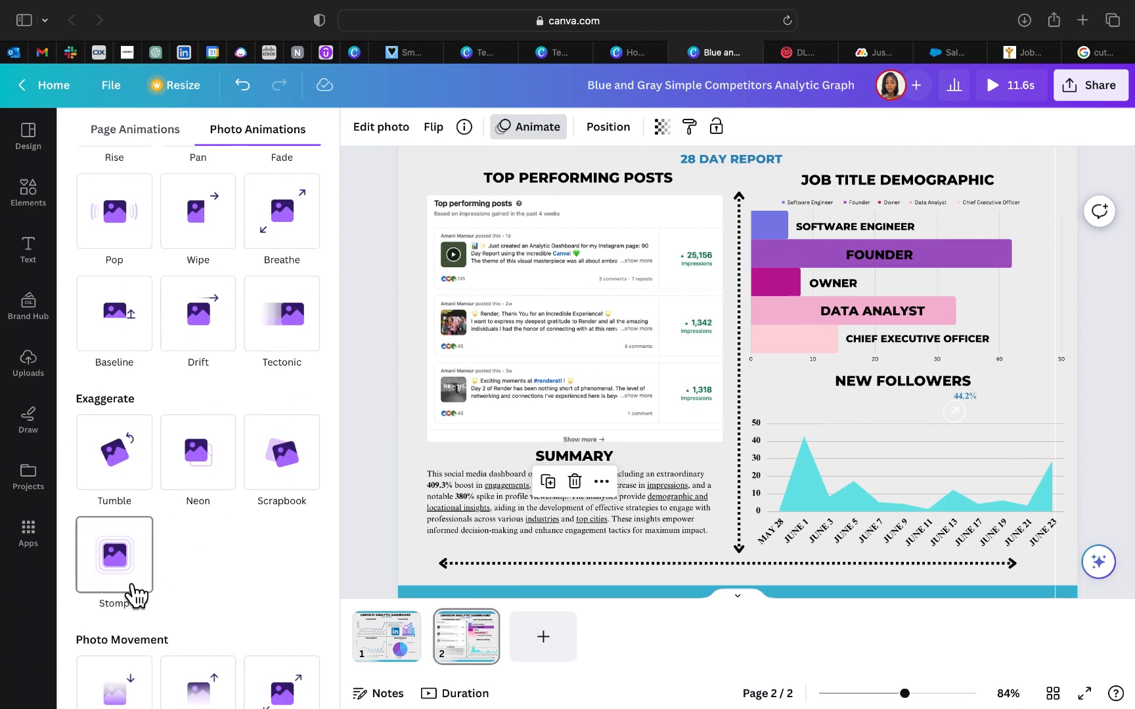
pyautogui.click(130, 585)
pyautogui.click(810, 342)
pyautogui.click(955, 127)
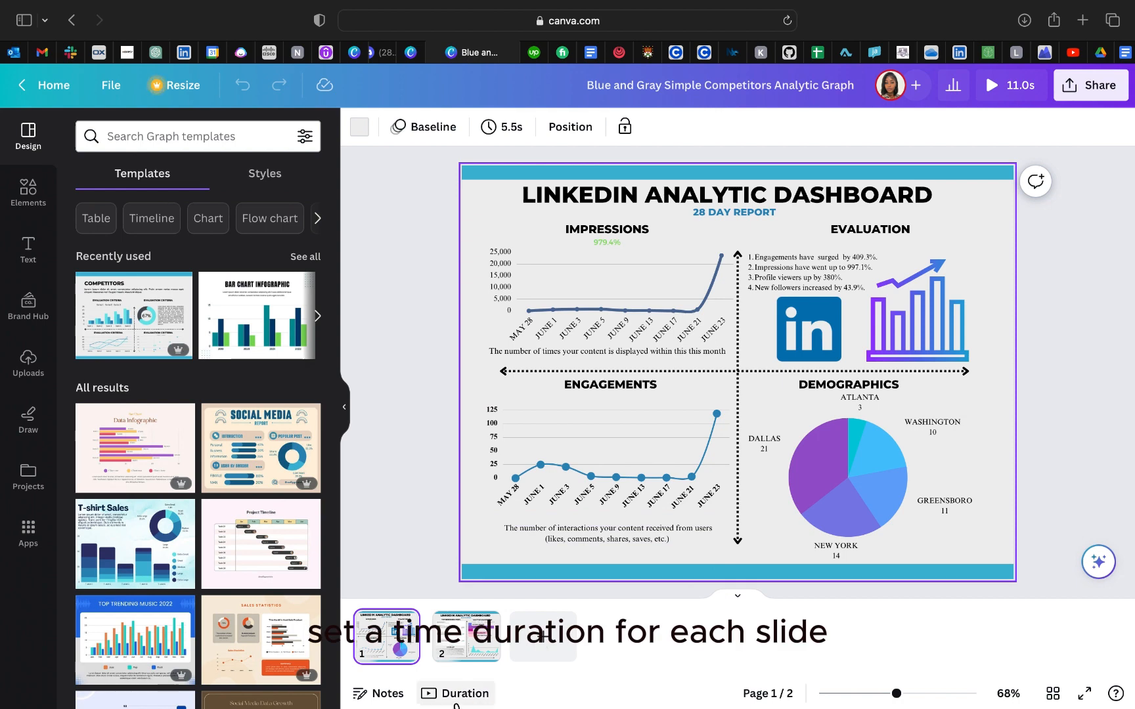
# Step: Show the page durations on the timeline and play the animated dashboard from page 1
pyautogui.click(455, 703)
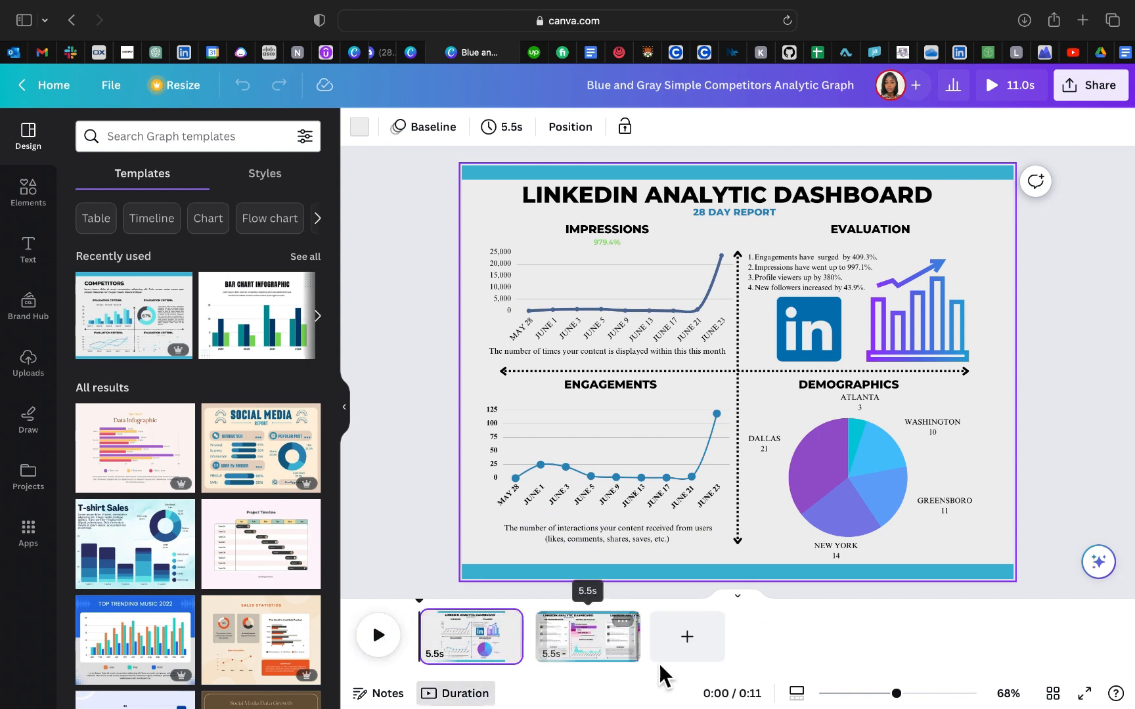
pyautogui.click(389, 647)
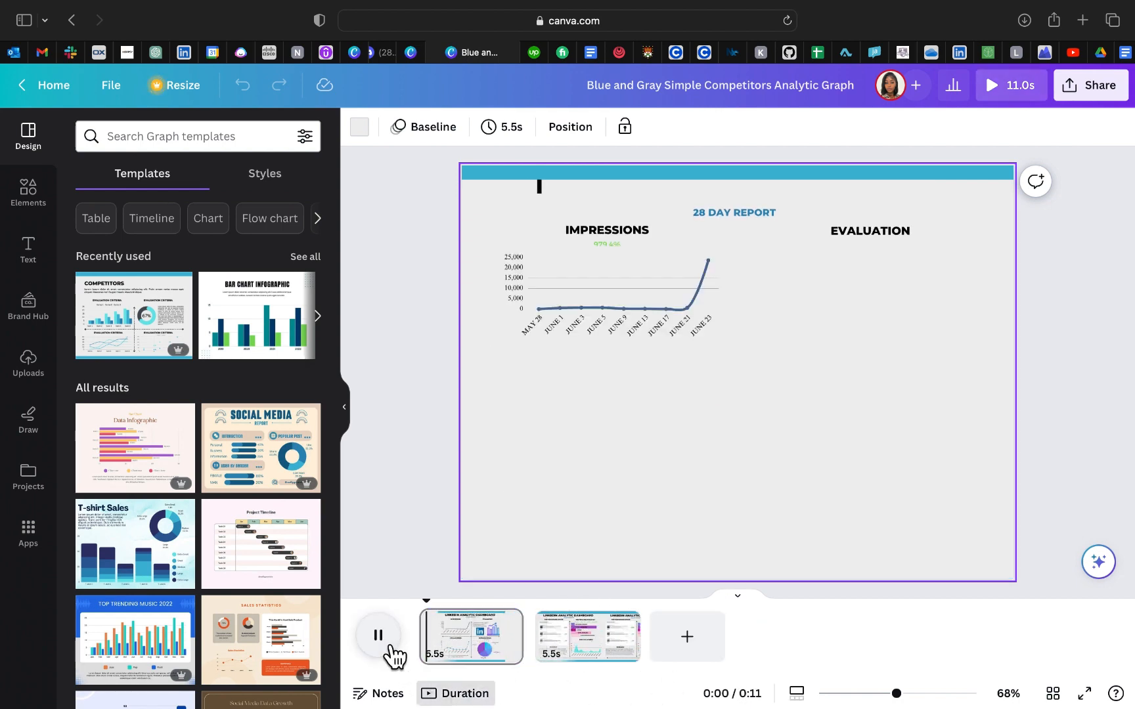